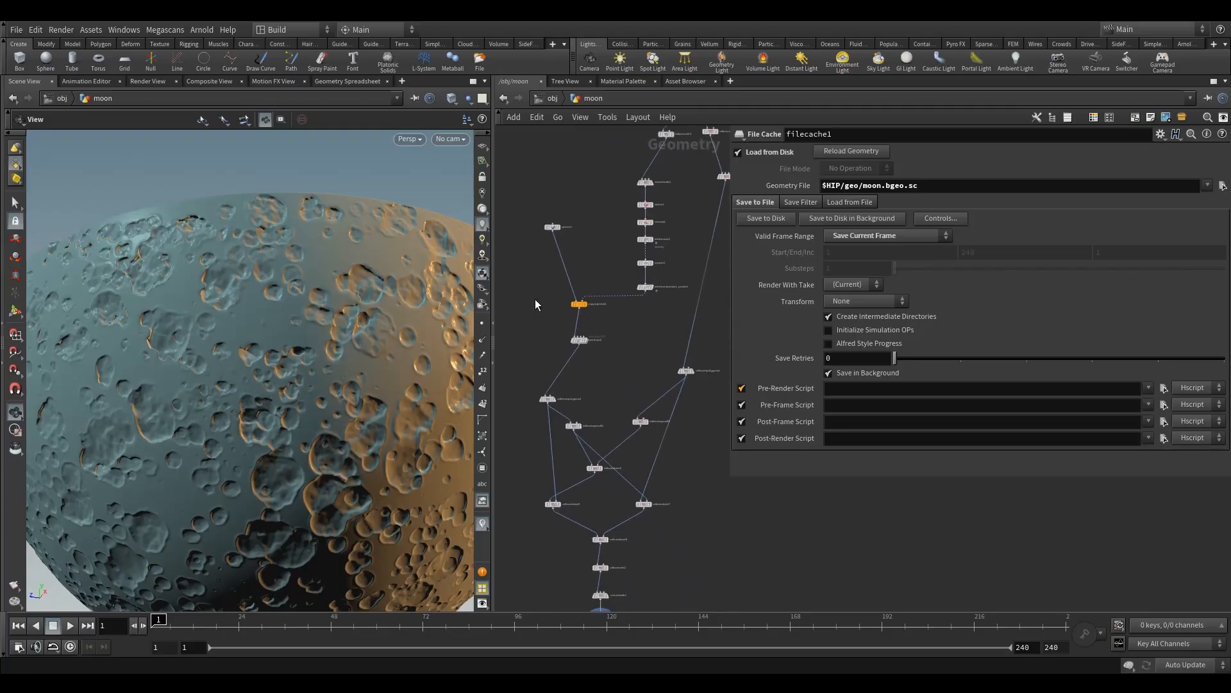
Set the Voxel parameter of the voxel_size_control null to .001*5
{"action": "mouse_move", "coordinate": [596, 348]}
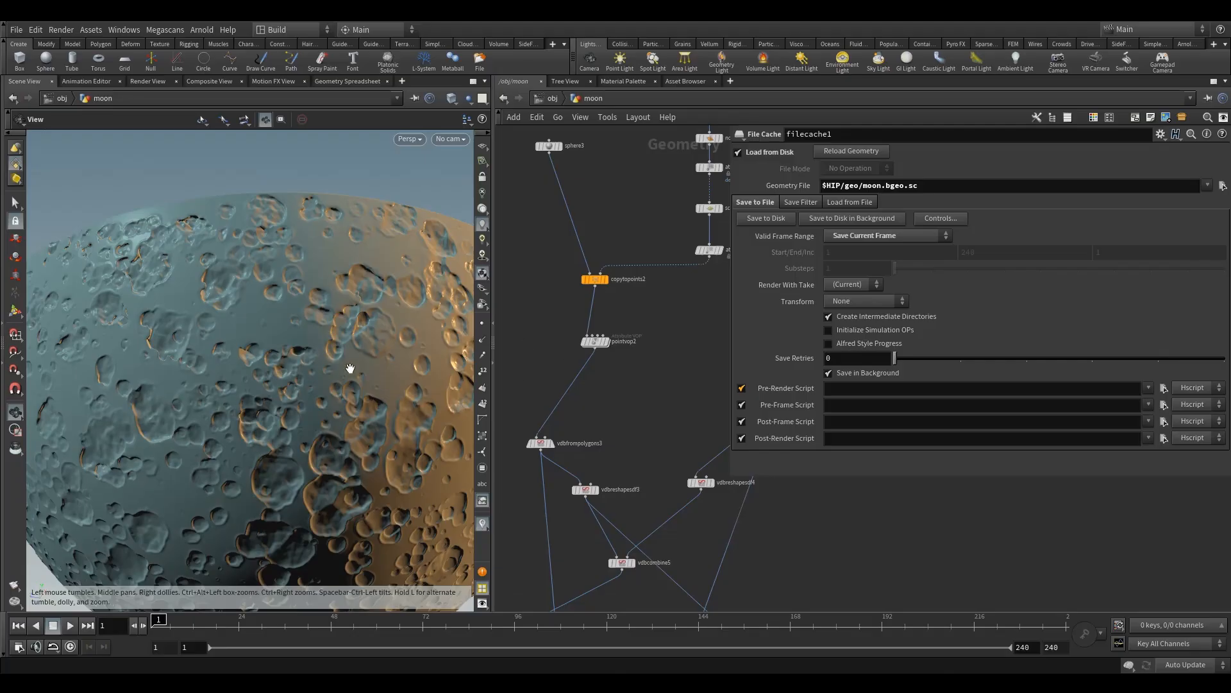
{"action": "scroll", "coordinate": [691, 340], "scroll_direction": "down", "scroll_amount": 5}
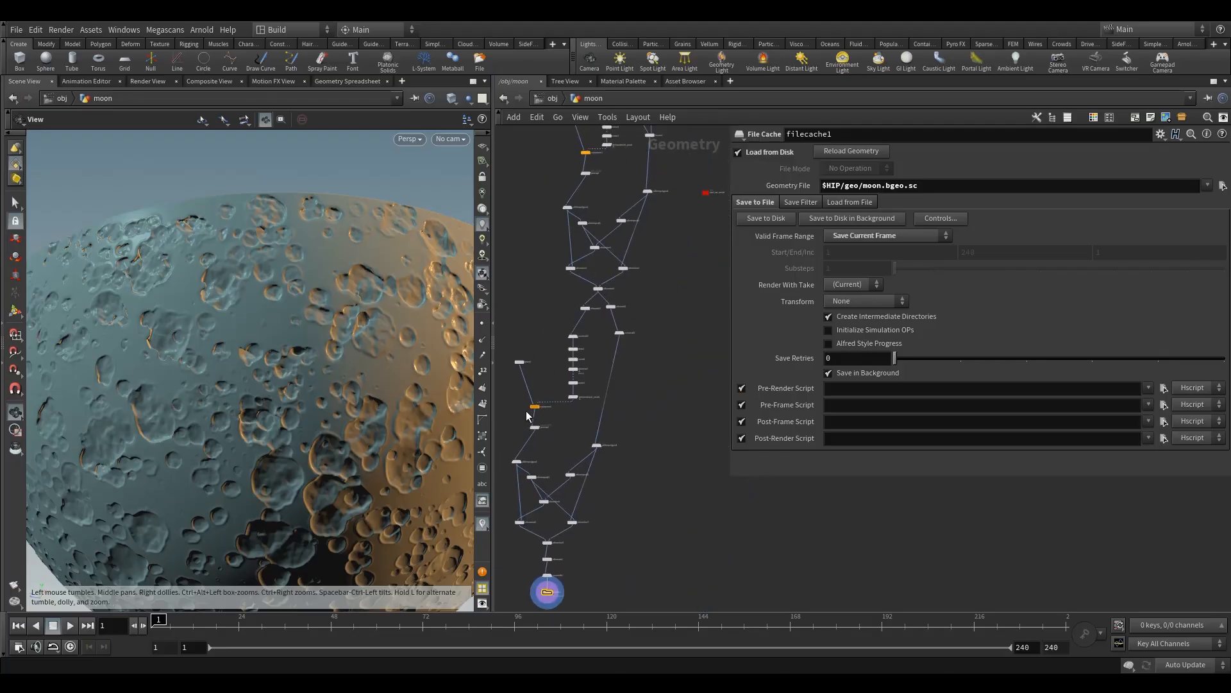
{"action": "middle_click_drag", "start_coordinate": [697, 239], "coordinate": [630, 329]}
{"action": "scroll", "coordinate": [631, 328], "scroll_direction": "up", "scroll_amount": 4}
{"action": "left_click", "coordinate": [624, 259]}
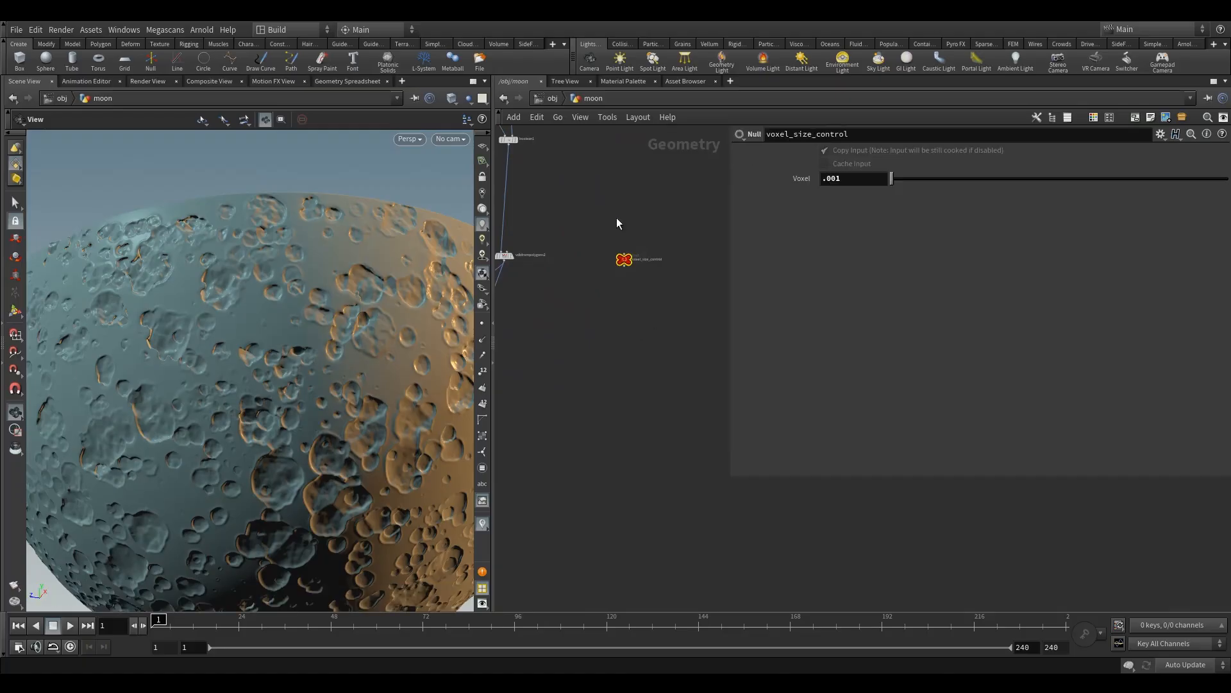
{"action": "left_click", "coordinate": [846, 184]}
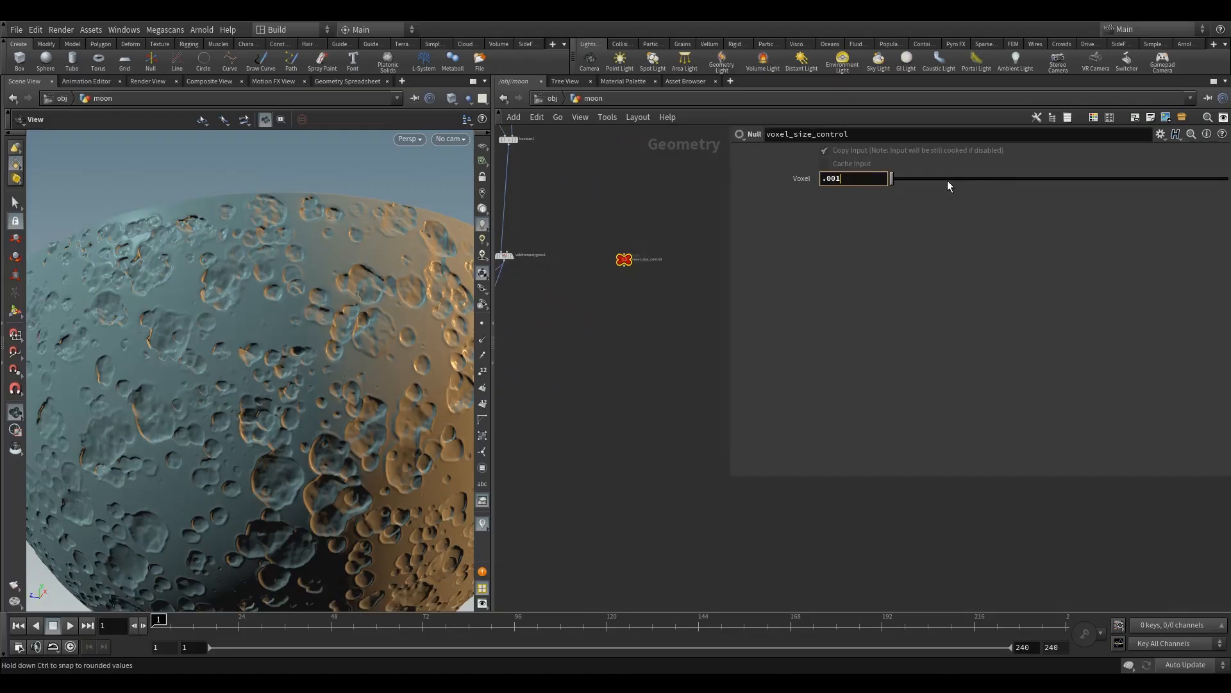
{"action": "type", "text": "*"}
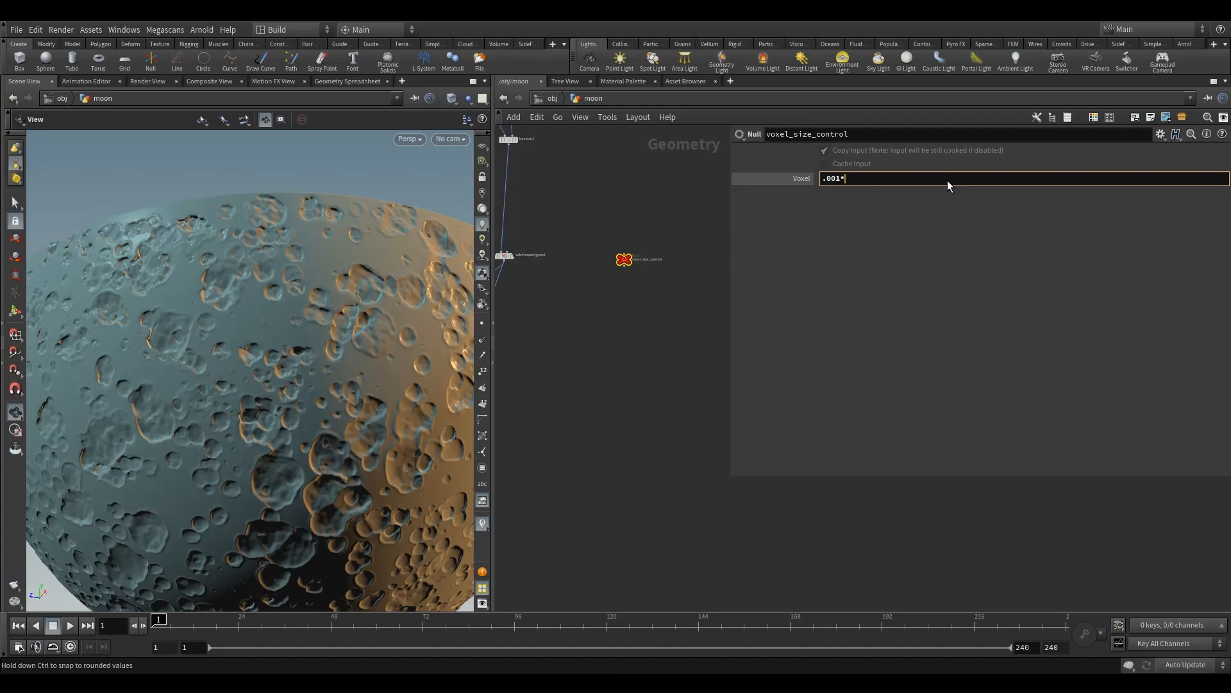
{"action": "type", "text": "5"}
{"action": "key", "text": "Return"}
Display the pointvop1 node, the first Attribute VOP below the copytopoints1 node
{"action": "key", "text": "h"}
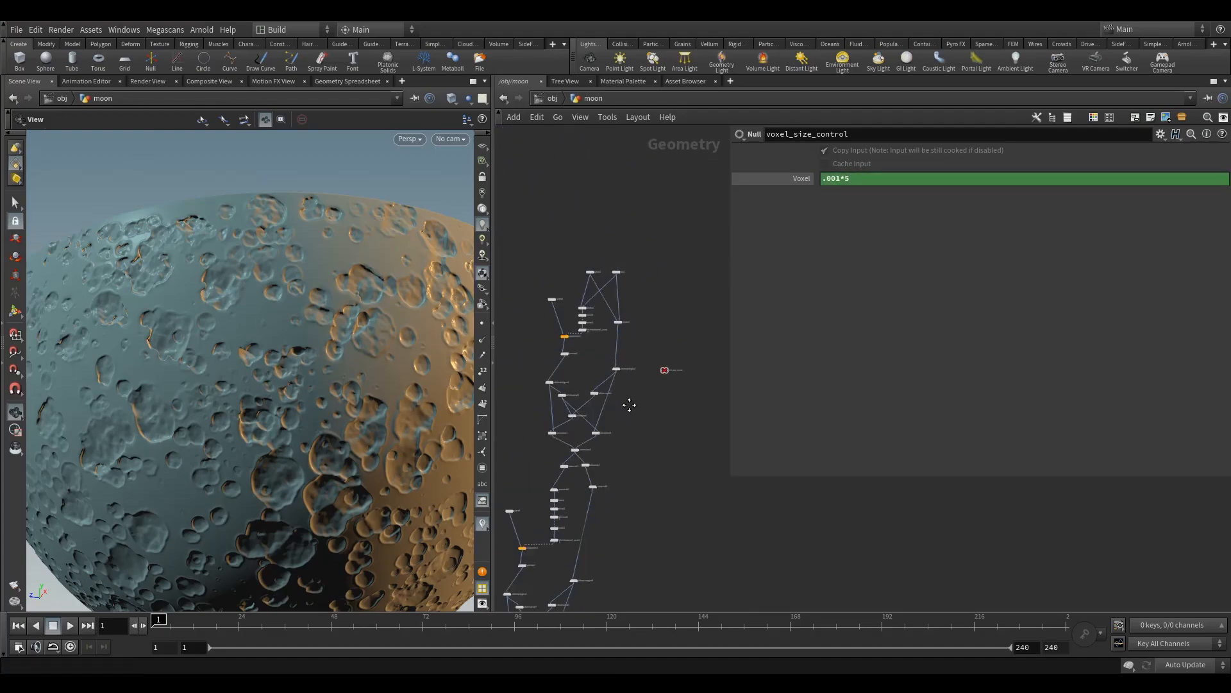
{"action": "scroll", "coordinate": [596, 286], "scroll_direction": "up", "scroll_amount": 5}
{"action": "left_click", "coordinate": [546, 314]}
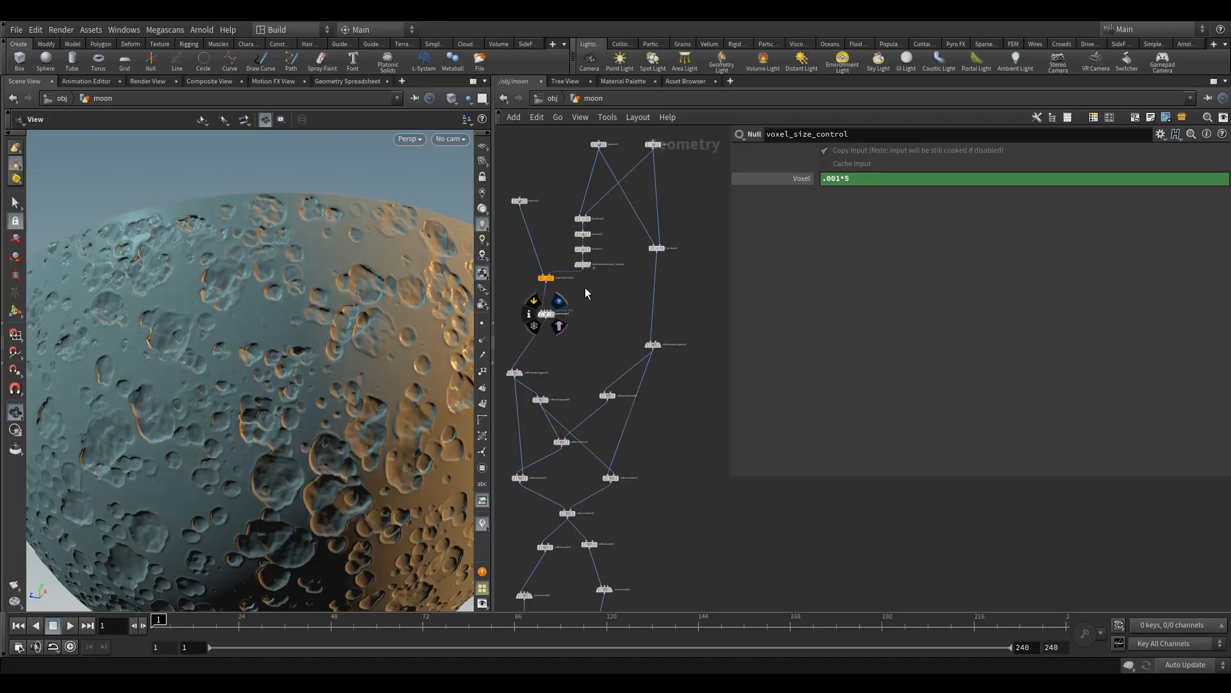
{"action": "left_click", "coordinate": [546, 315]}
{"action": "scroll", "coordinate": [555, 335], "scroll_direction": "up", "scroll_amount": 5}
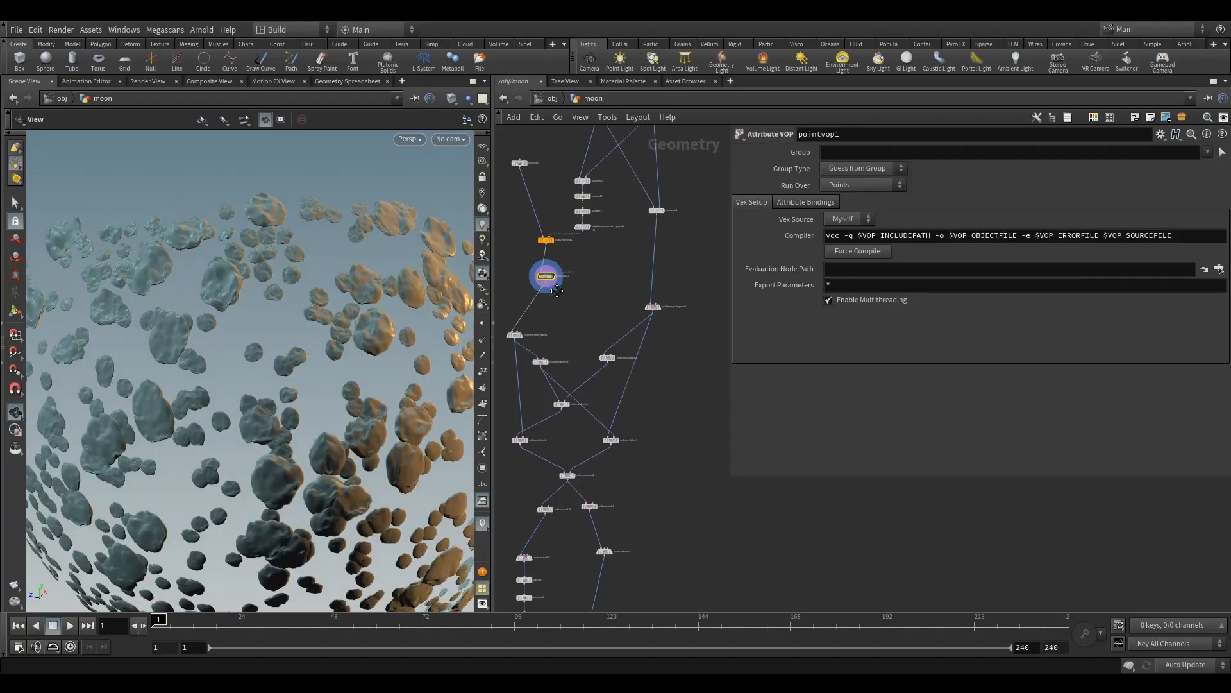
Insert a Null node on the wire below pointvop1 and name it big_craters
{"action": "key", "text": "Tab"}
{"action": "type", "text": "null"}
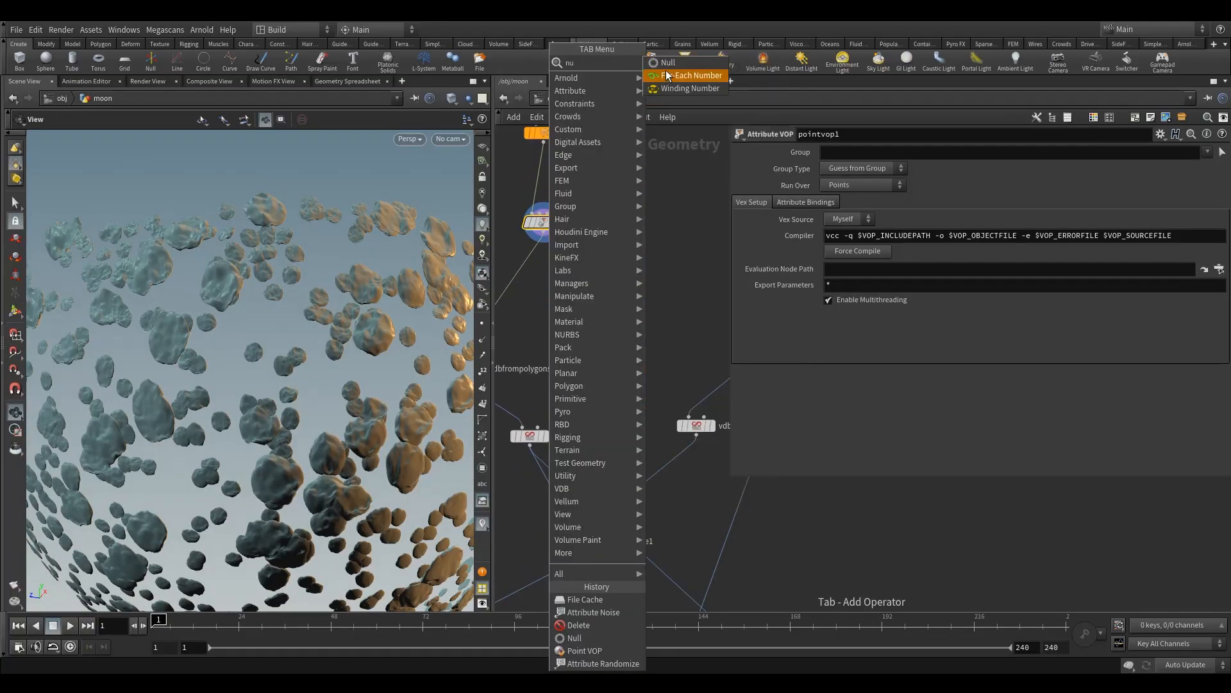
{"action": "key", "text": "Return"}
{"action": "left_click", "coordinate": [538, 269]}
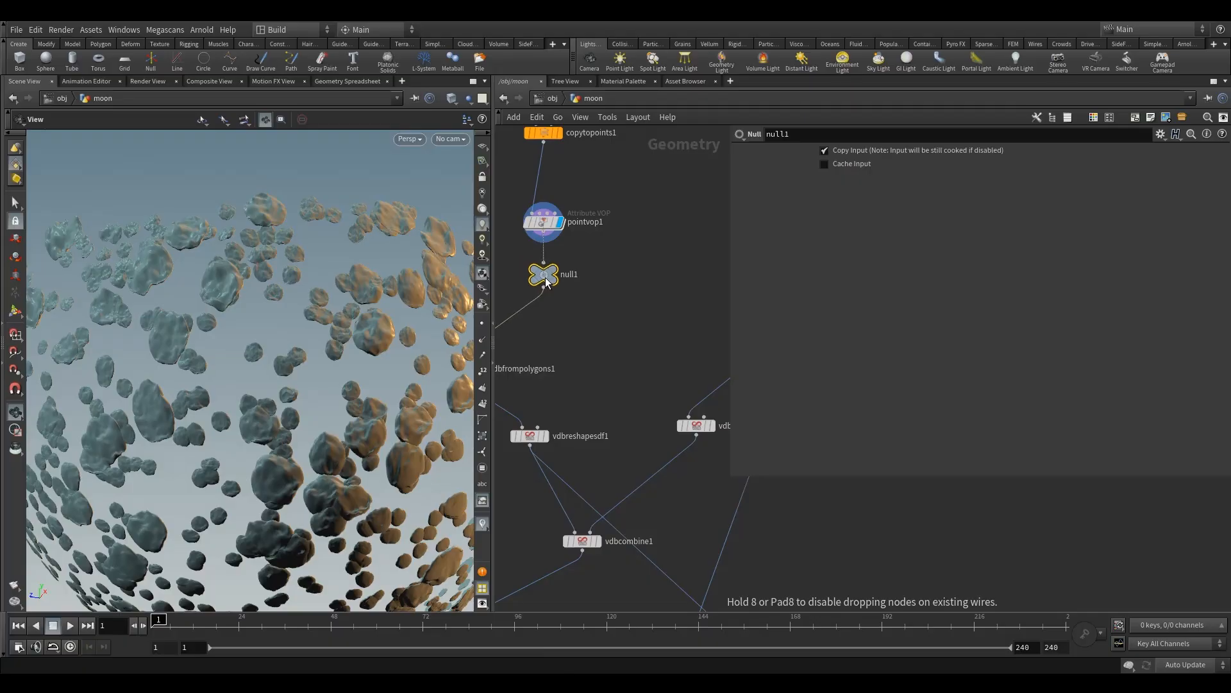
{"action": "double_click", "coordinate": [571, 275]}
{"action": "type", "text": "b"}
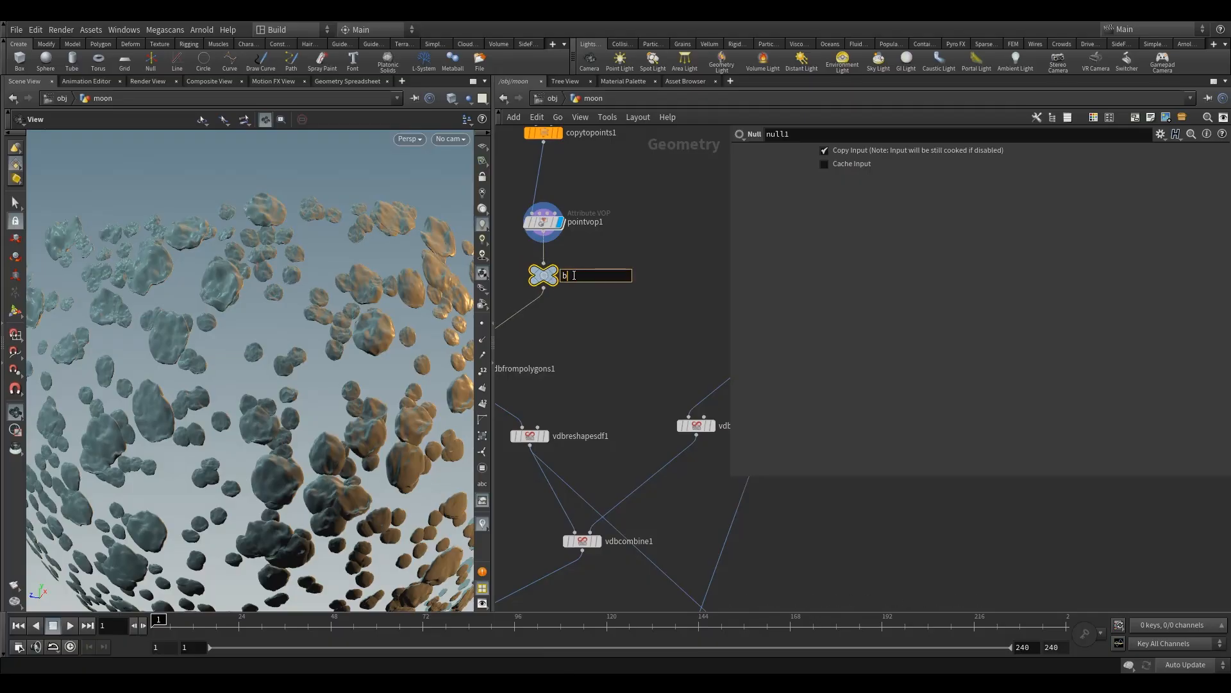
{"action": "type", "text": "ig_craters"}
{"action": "key", "text": "Return"}
Add an Object Merge node below voxel_size_control and reference ../big_craters as its Object 1
{"action": "scroll", "coordinate": [631, 323], "scroll_direction": "down", "scroll_amount": 5}
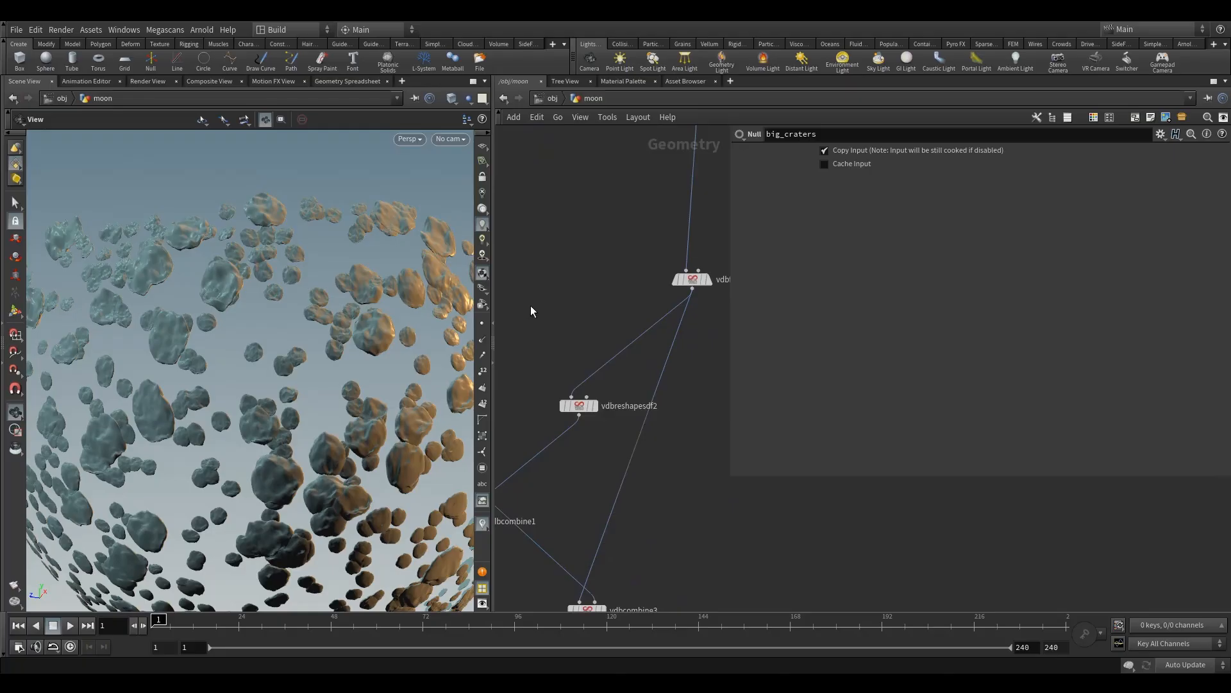
{"action": "scroll", "coordinate": [613, 296], "scroll_direction": "down", "scroll_amount": 3}
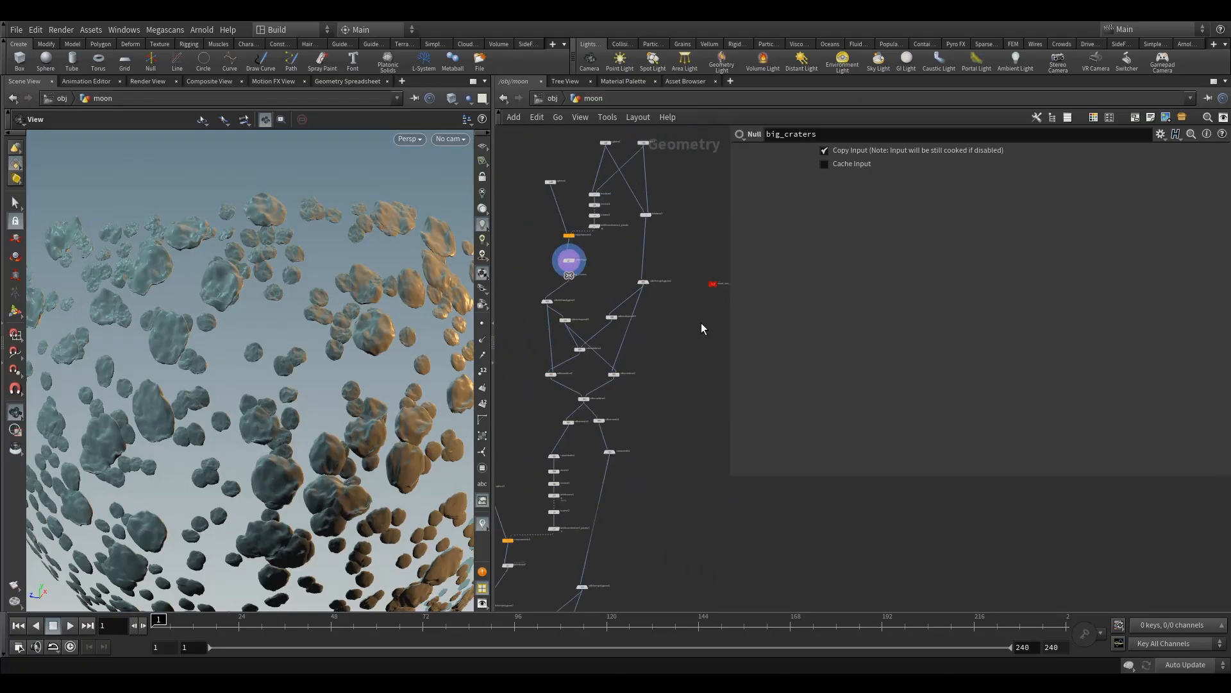
{"action": "key", "text": "Tab"}
{"action": "mouse_move", "coordinate": [718, 310]}
{"action": "left_click", "coordinate": [827, 58]}
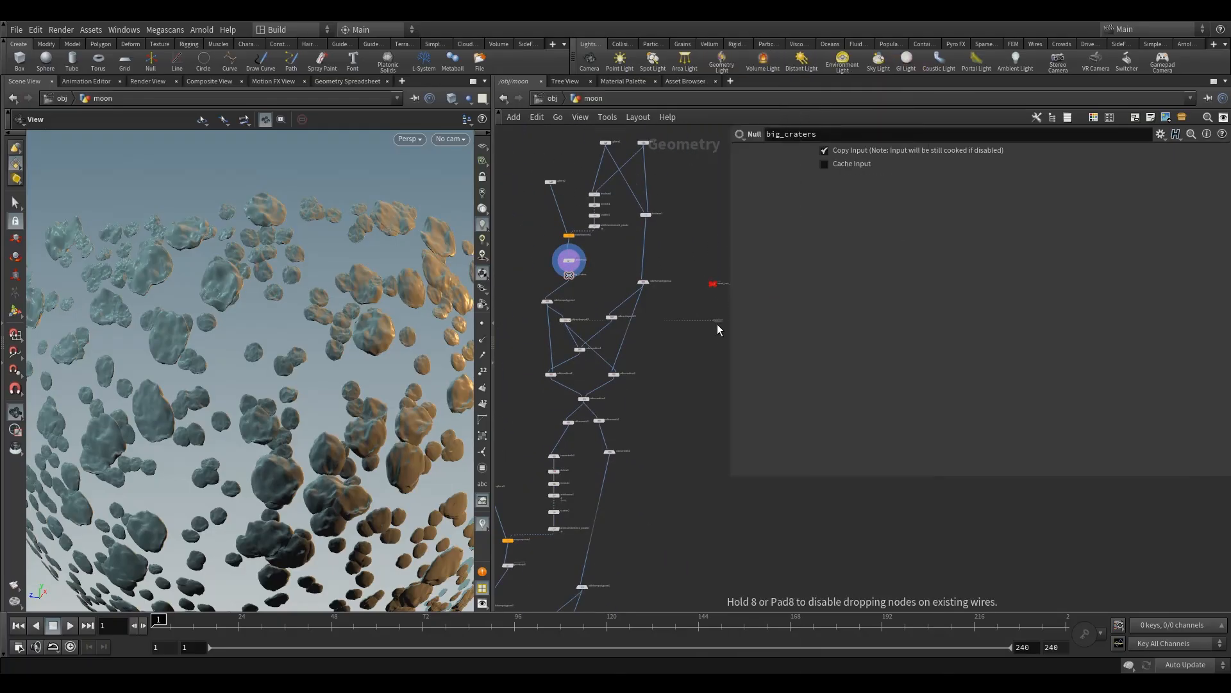
{"action": "left_click", "coordinate": [718, 318]}
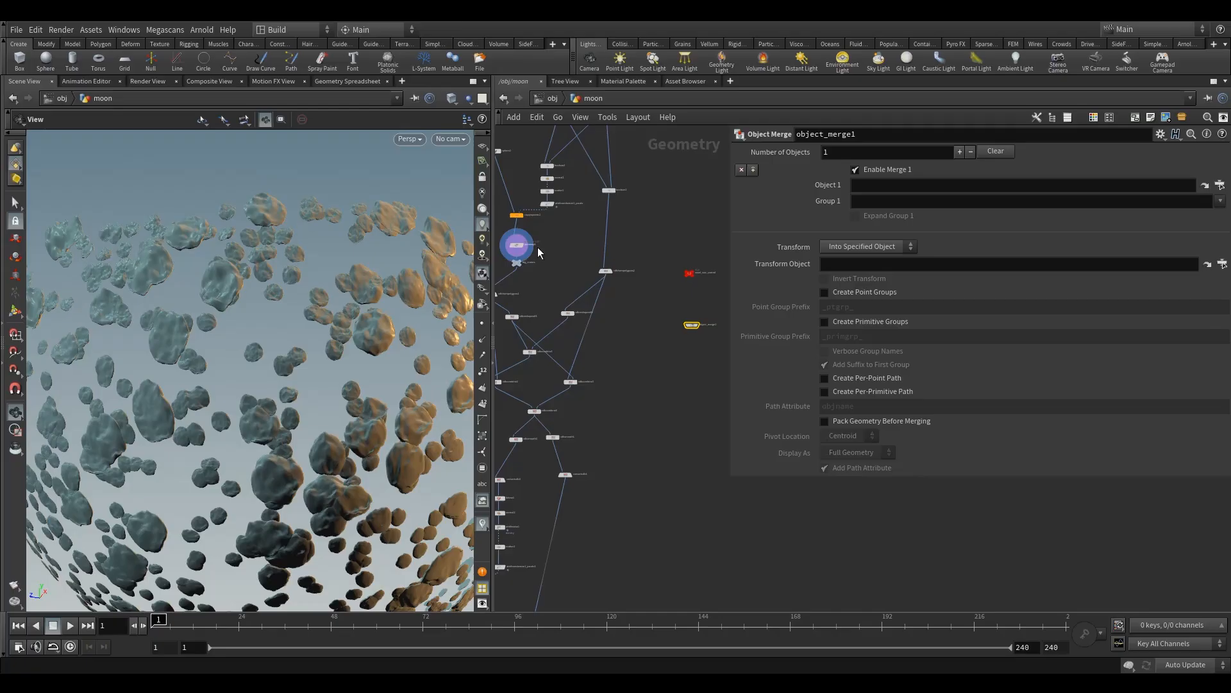
{"action": "scroll", "coordinate": [521, 259], "scroll_direction": "up", "scroll_amount": 3}
{"action": "left_click_drag", "start_coordinate": [521, 259], "coordinate": [890, 189]}
{"action": "scroll", "coordinate": [667, 313], "scroll_direction": "down", "scroll_amount": 3}
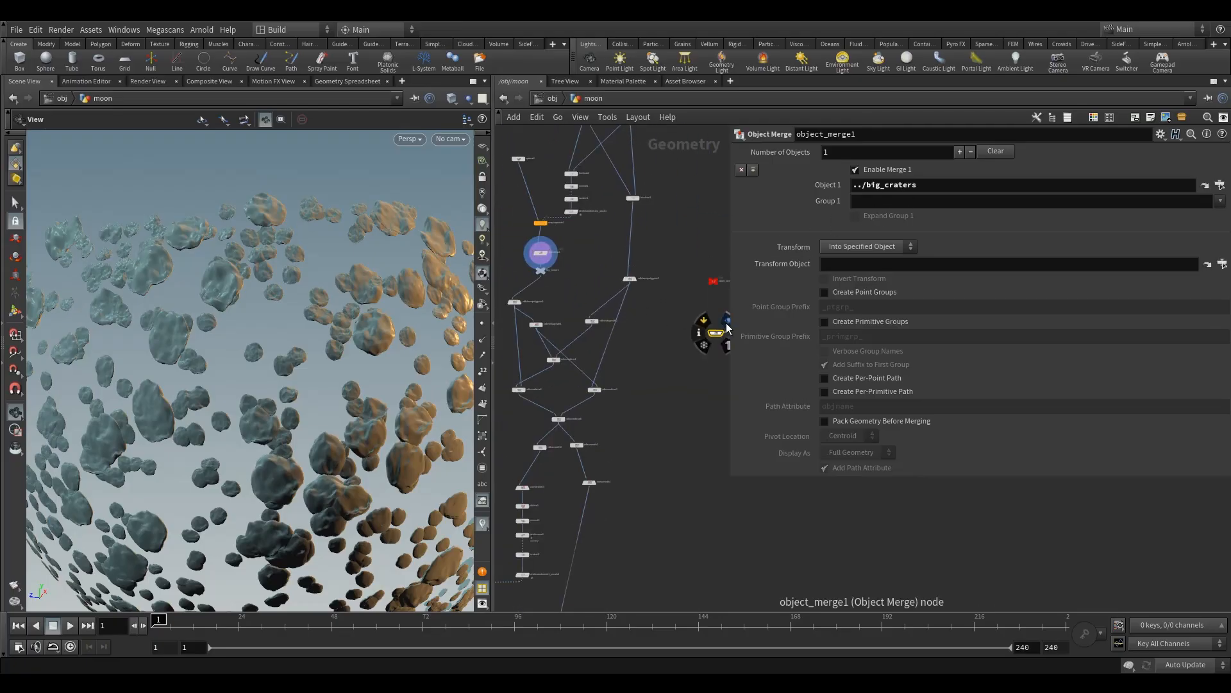
Display the Object Merge node and move it down beside the lower part of the network
{"action": "left_click", "coordinate": [723, 331]}
{"action": "key", "text": "h"}
{"action": "scroll", "coordinate": [618, 314], "scroll_direction": "up", "scroll_amount": 3}
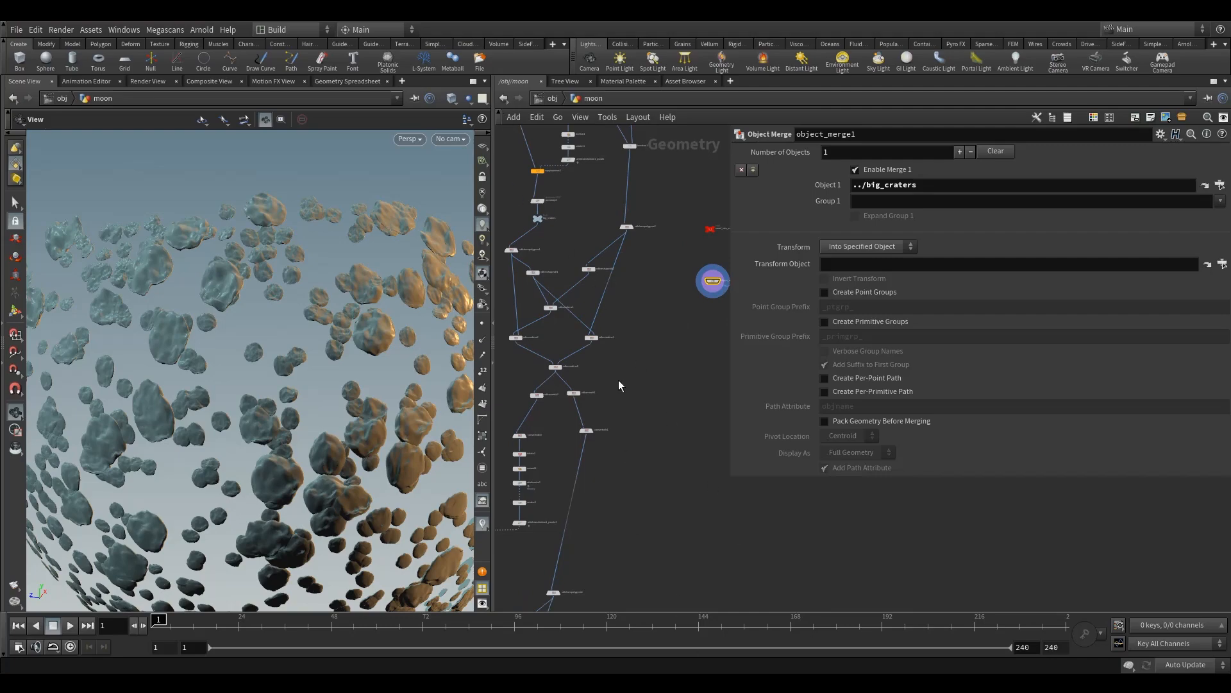
{"action": "scroll", "coordinate": [583, 275], "scroll_direction": "down", "scroll_amount": 3}
{"action": "left_click_drag", "start_coordinate": [626, 242], "coordinate": [615, 393]}
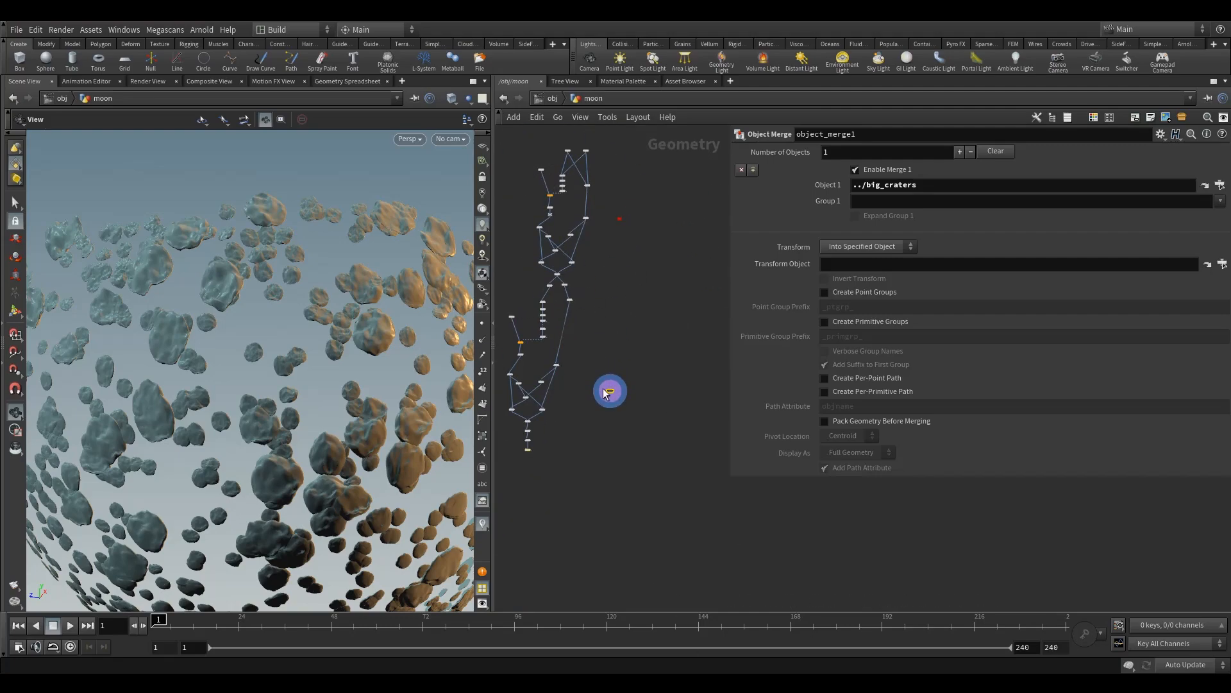
Insert a Null node on the wire between pointvop2 and vdbfrompolygons3
{"action": "scroll", "coordinate": [604, 390], "scroll_direction": "up", "scroll_amount": 3}
{"action": "scroll", "coordinate": [678, 283], "scroll_direction": "down", "scroll_amount": 5}
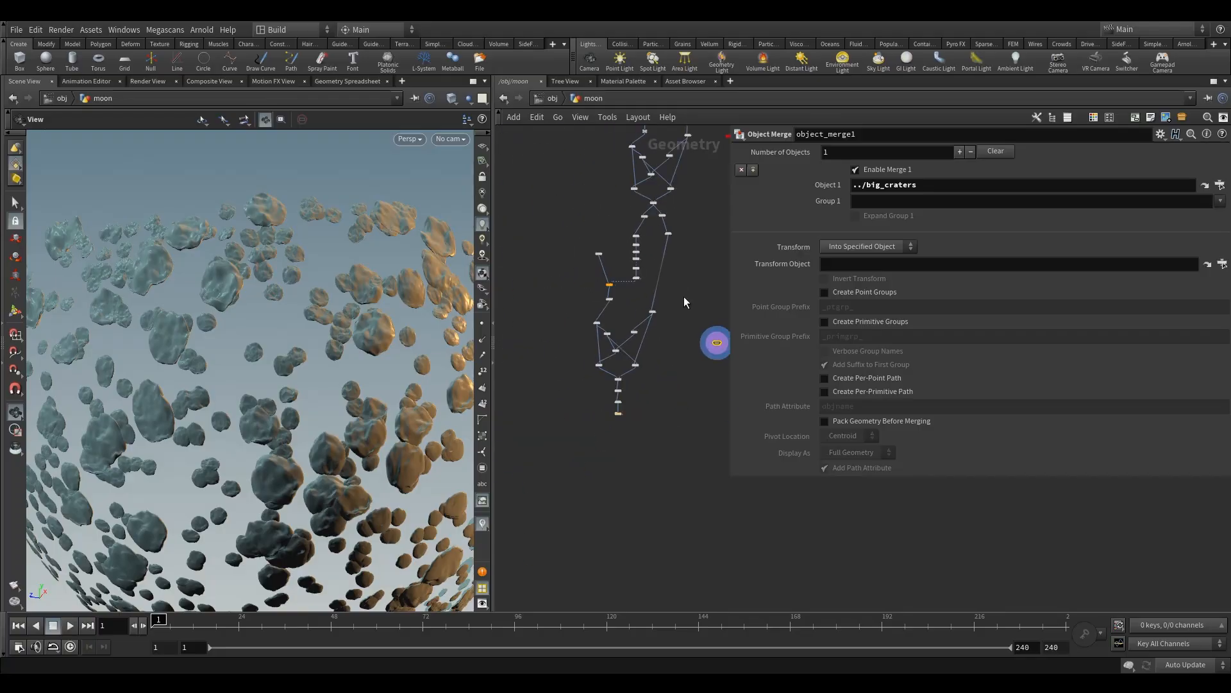
{"action": "scroll", "coordinate": [623, 315], "scroll_direction": "up", "scroll_amount": 2}
{"action": "scroll", "coordinate": [605, 280], "scroll_direction": "up", "scroll_amount": 3}
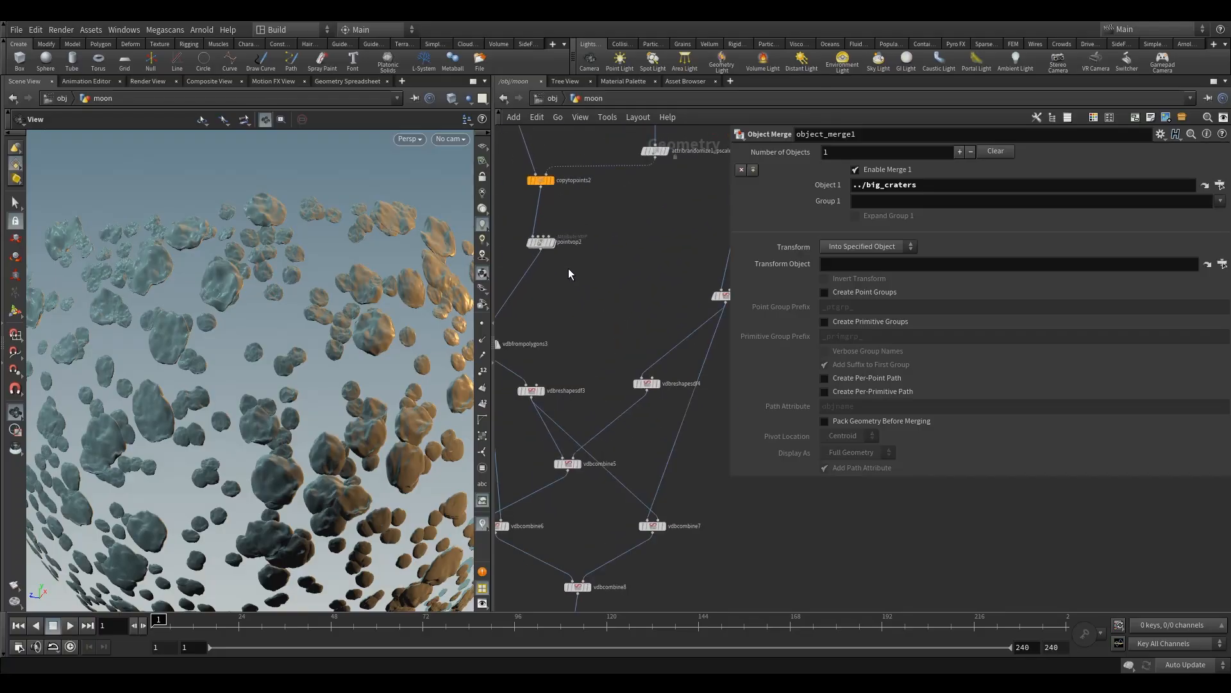
{"action": "key", "text": "Tab"}
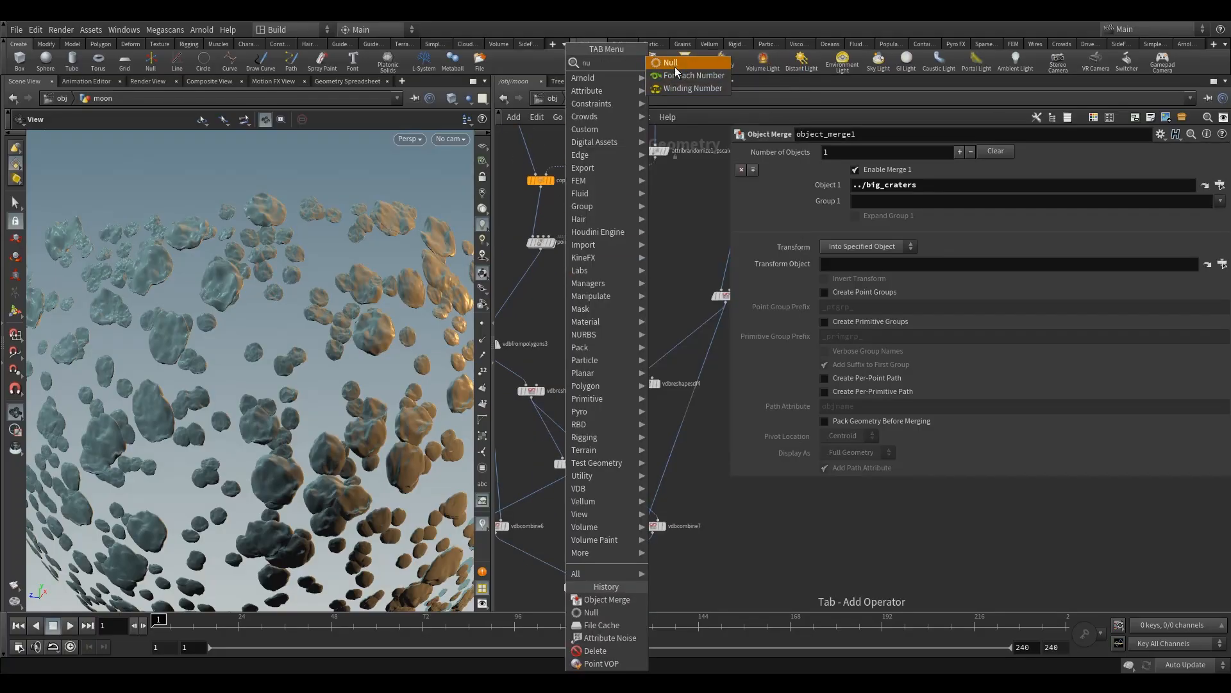
{"action": "left_click", "coordinate": [693, 77]}
{"action": "left_click", "coordinate": [535, 281]}
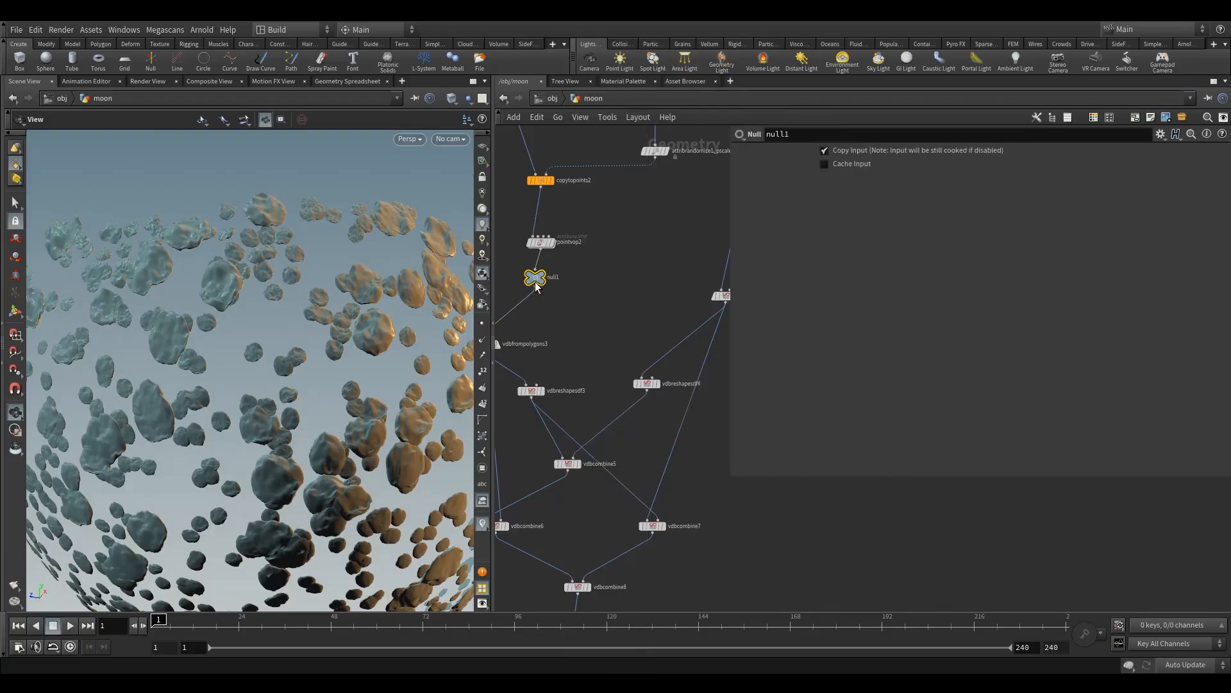
Rename the null below pointvop2 as small_craters and display it
{"action": "scroll", "coordinate": [540, 286], "scroll_direction": "up", "scroll_amount": 3}
{"action": "double_click", "coordinate": [563, 290]}
{"action": "type", "text": "s"}
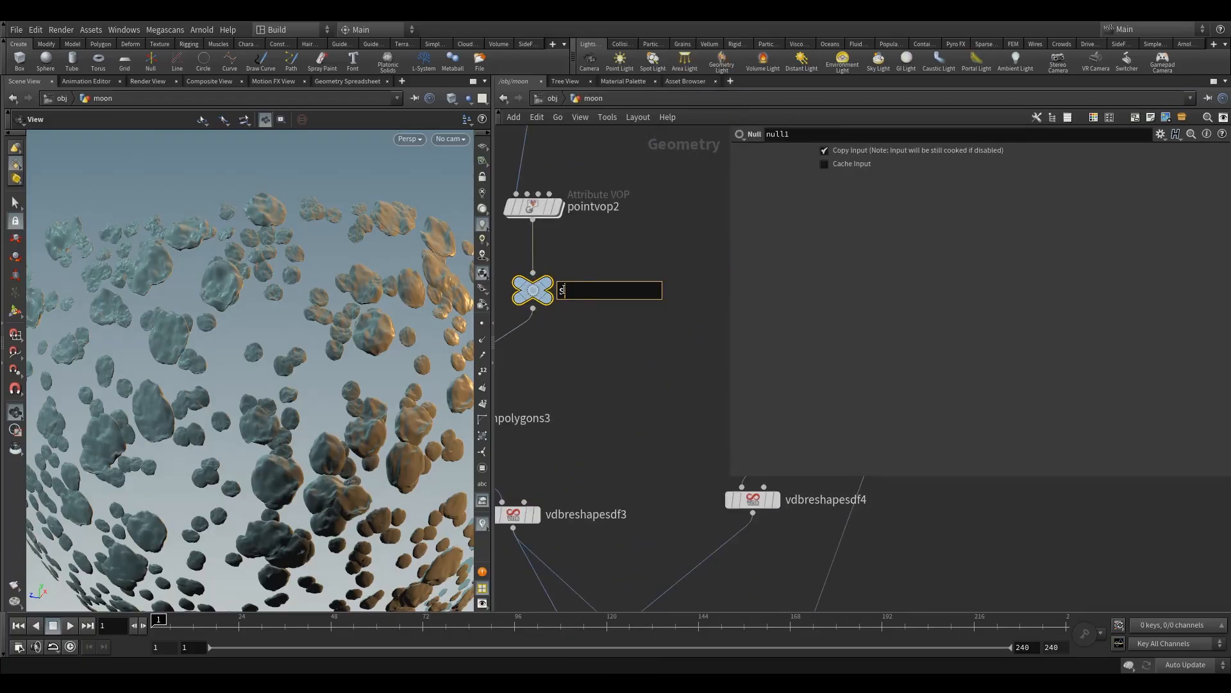
{"action": "type", "text": "mlal"}
{"action": "key", "text": "Return"}
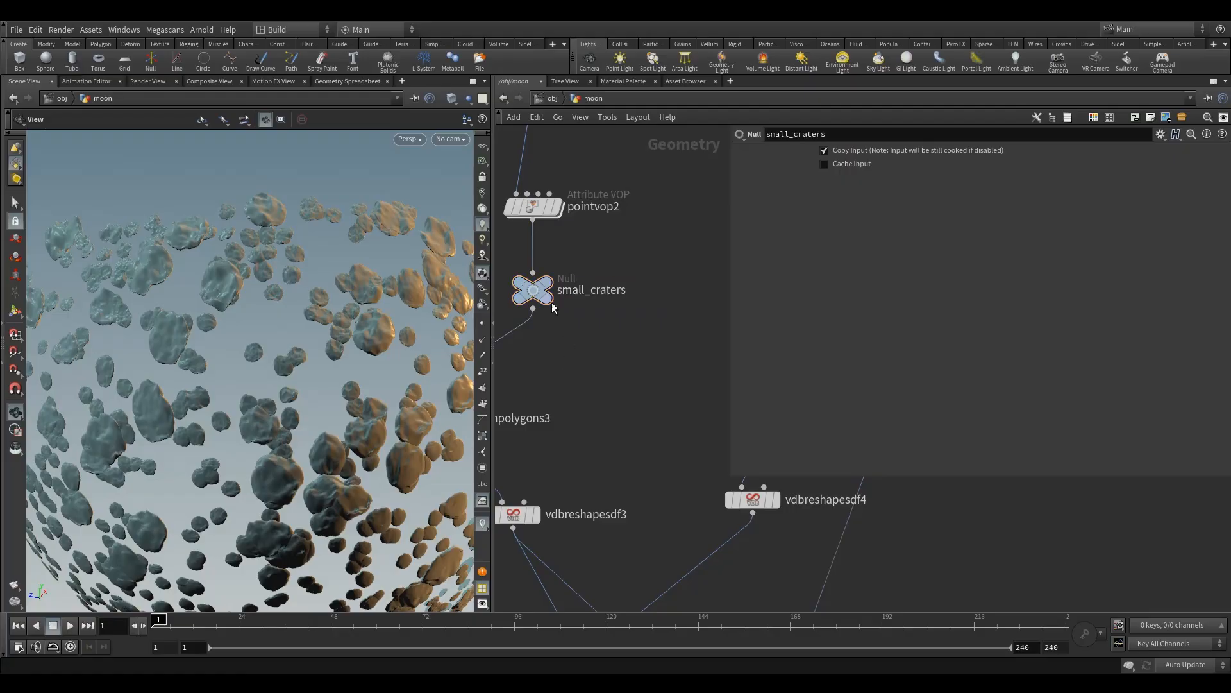
{"action": "mouse_move", "coordinate": [562, 262]}
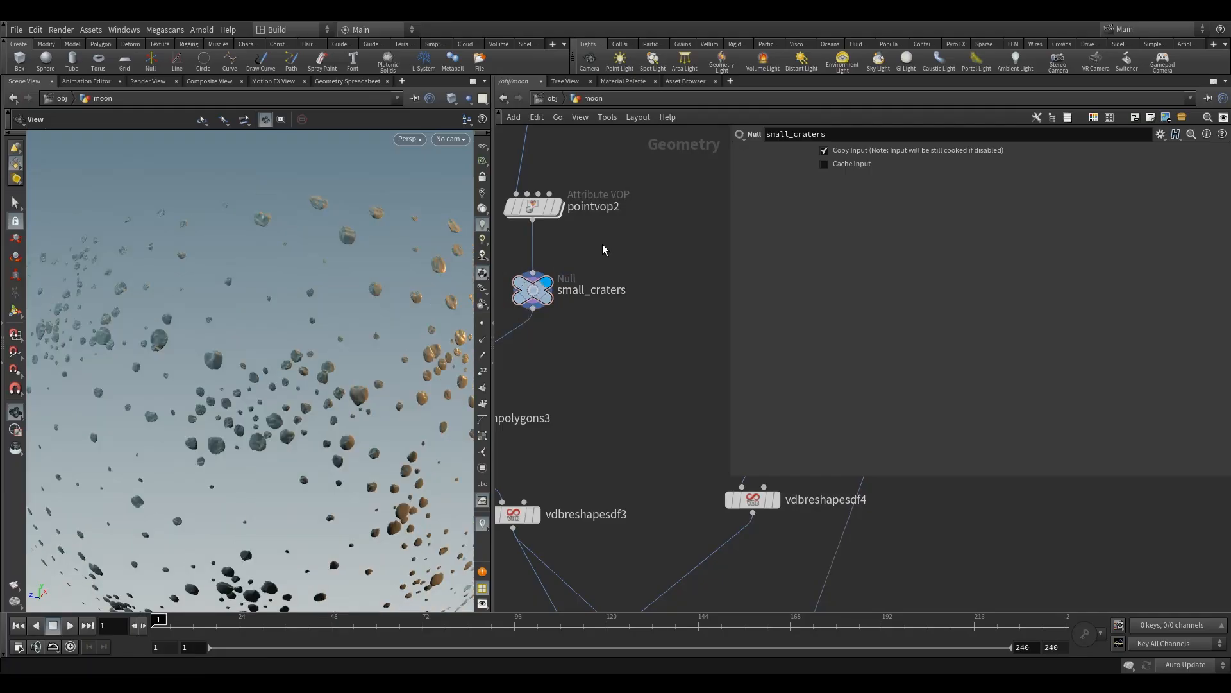
Add a second object entry to object_merge1 and reference ../small_craters alongside ../big_craters
{"action": "scroll", "coordinate": [578, 334], "scroll_direction": "down", "scroll_amount": 5}
{"action": "scroll", "coordinate": [602, 339], "scroll_direction": "down", "scroll_amount": 3}
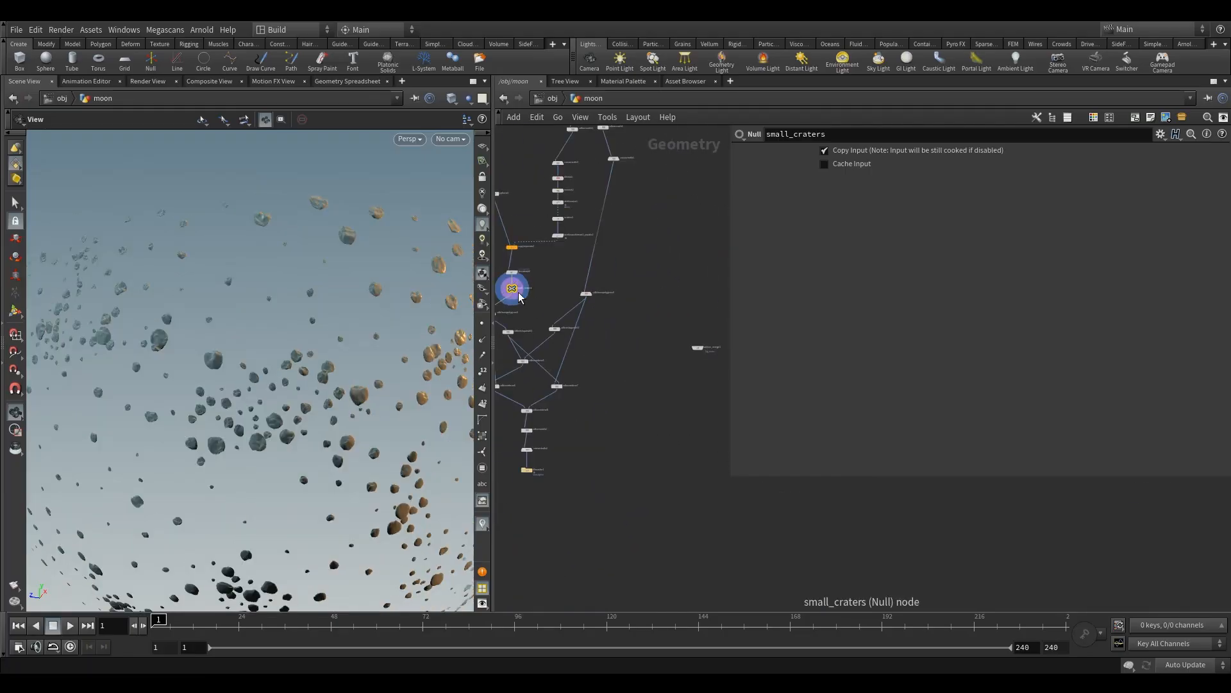
{"action": "left_click", "coordinate": [697, 347]}
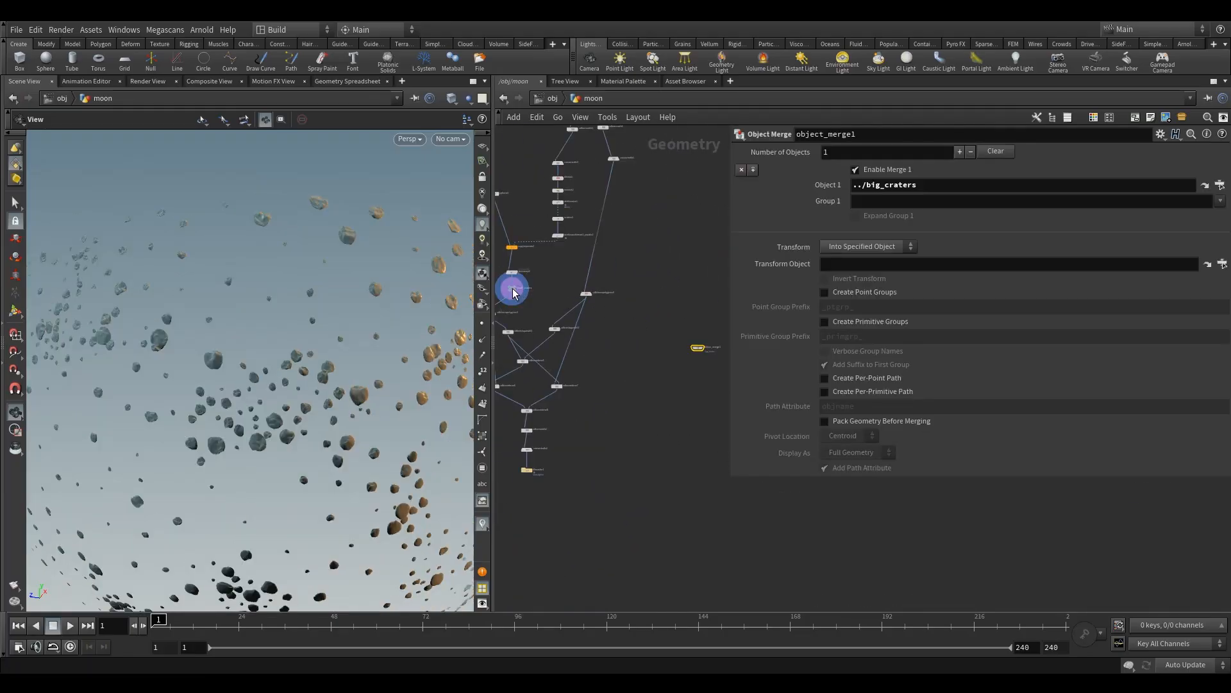
{"action": "left_click", "coordinate": [512, 288]}
{"action": "left_click", "coordinate": [697, 347]}
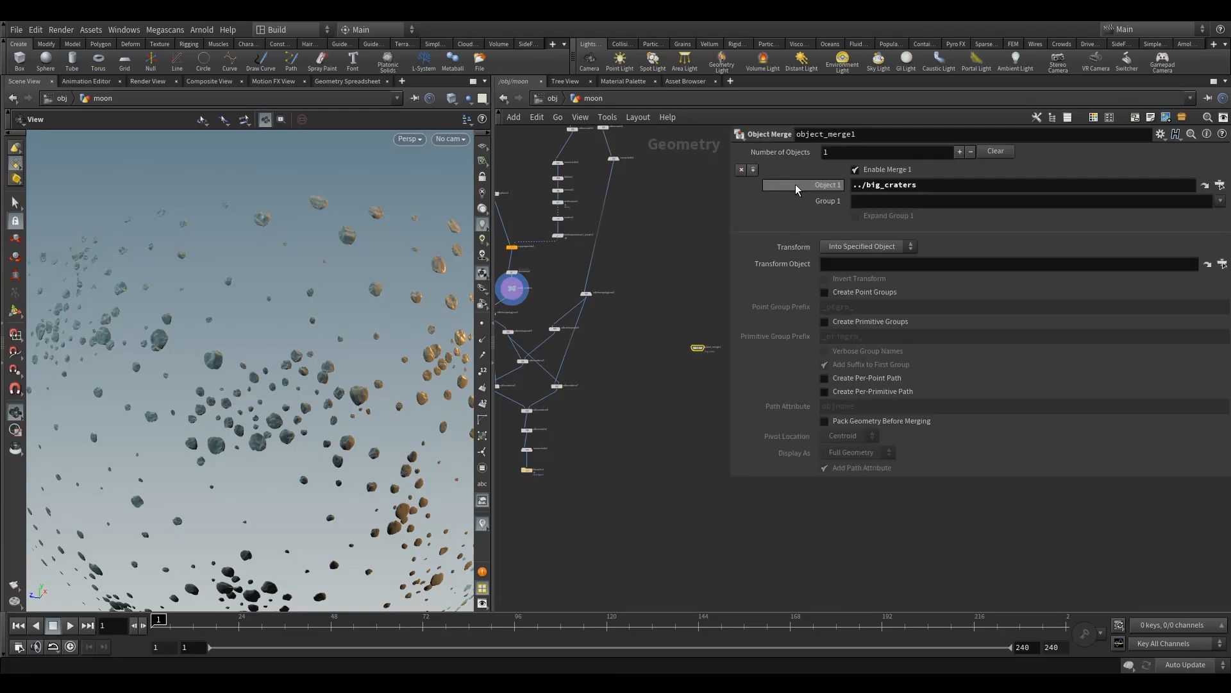
{"action": "left_click", "coordinate": [753, 170]}
{"action": "left_click_drag", "start_coordinate": [514, 295], "coordinate": [875, 184]}
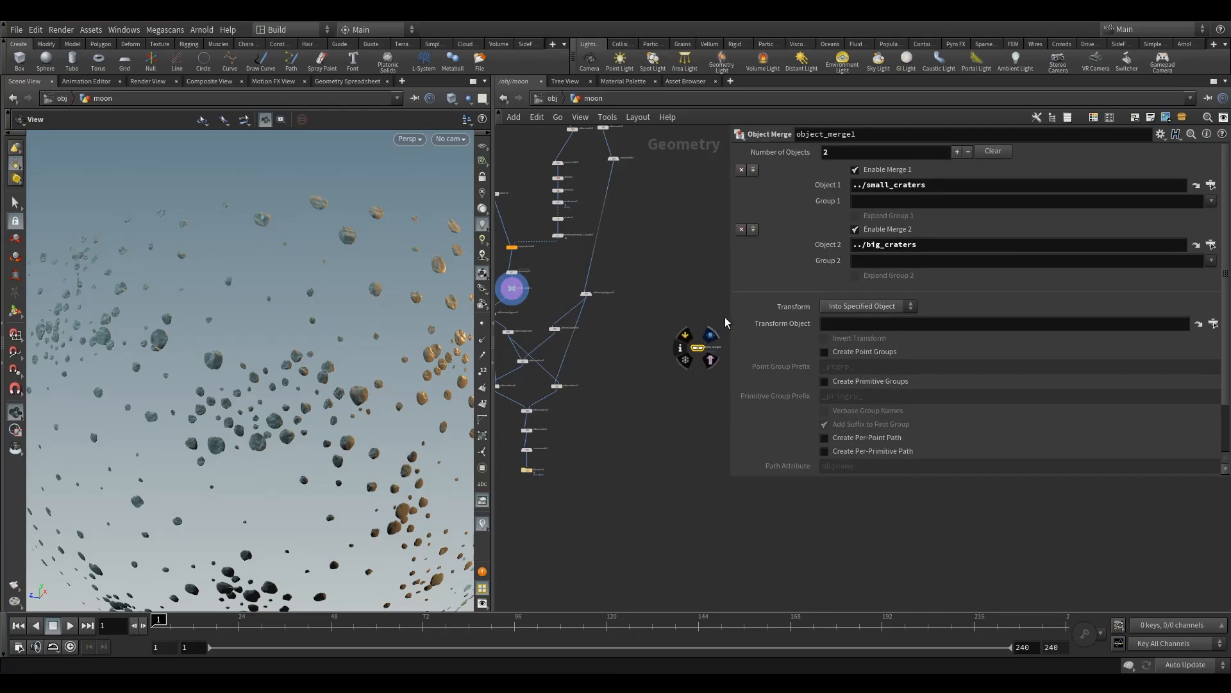
Display object_merge1, narrow the parameter area to give the network more room, and frame the node
{"action": "left_click", "coordinate": [711, 334]}
{"action": "left_click_drag", "start_coordinate": [731, 387], "coordinate": [894, 383]}
{"action": "scroll", "coordinate": [390, 279], "scroll_direction": "up", "scroll_amount": 5}
{"action": "left_click_drag", "start_coordinate": [390, 280], "coordinate": [309, 175]}
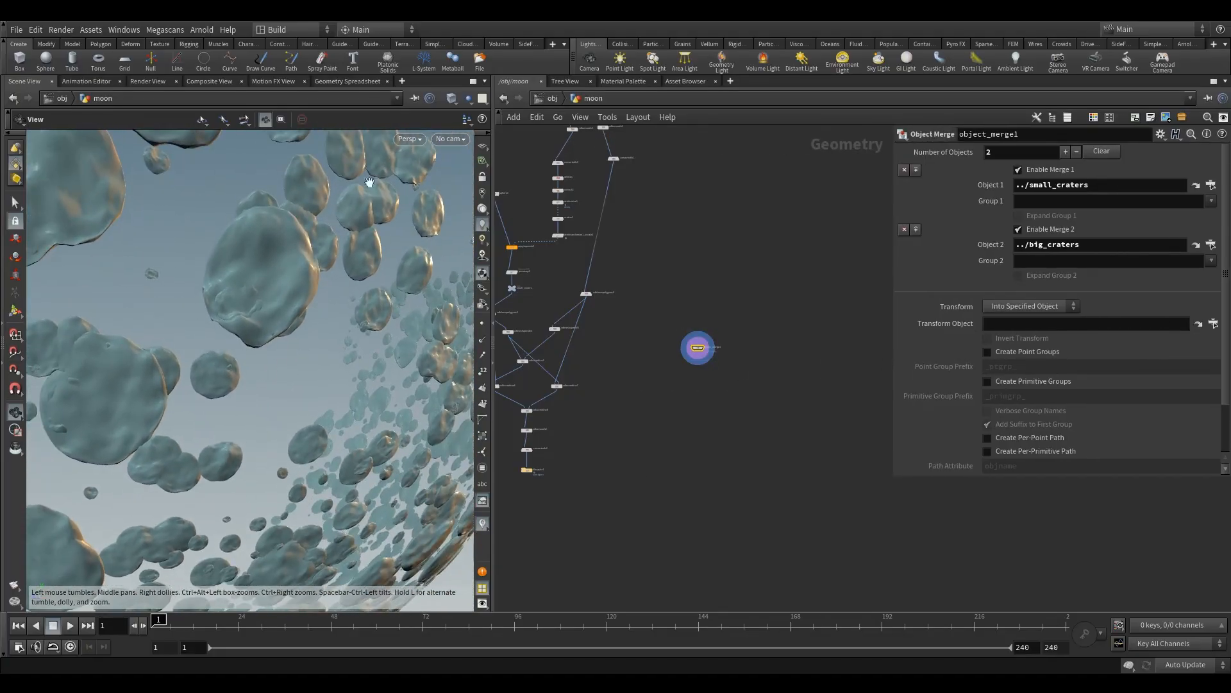
{"action": "key", "text": "f"}
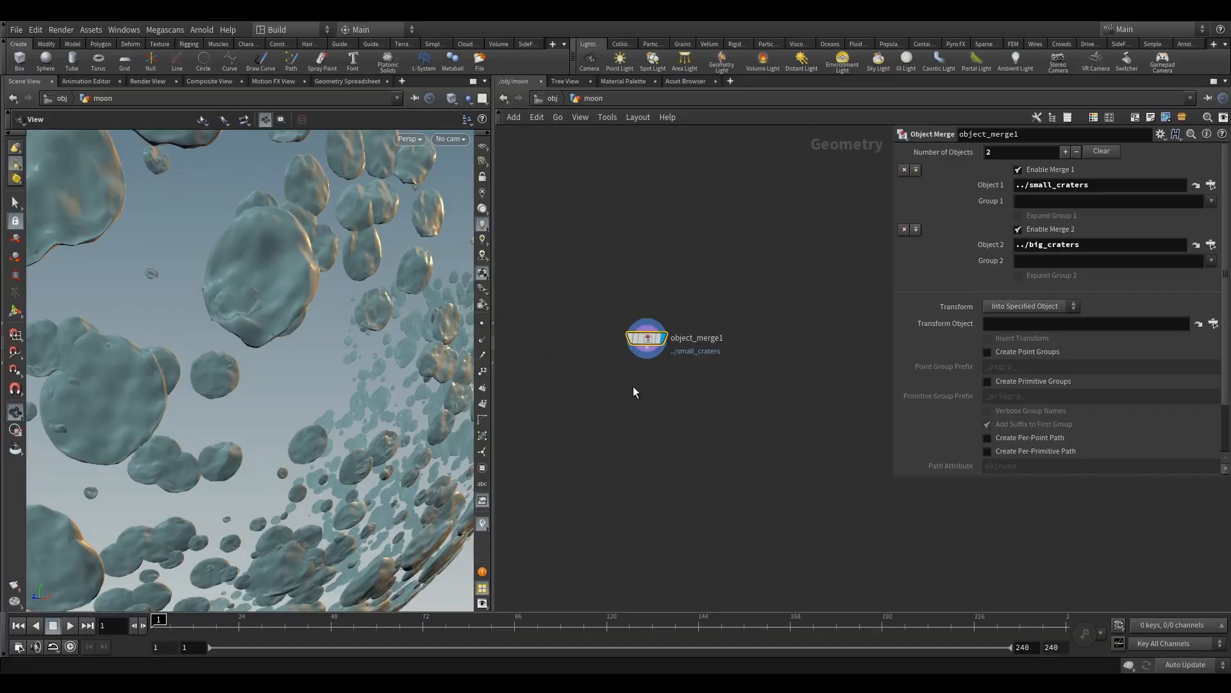
Activate the Select tool with group selection and list the merged crater pieces by 3D Connectivity
{"action": "key", "text": "4"}
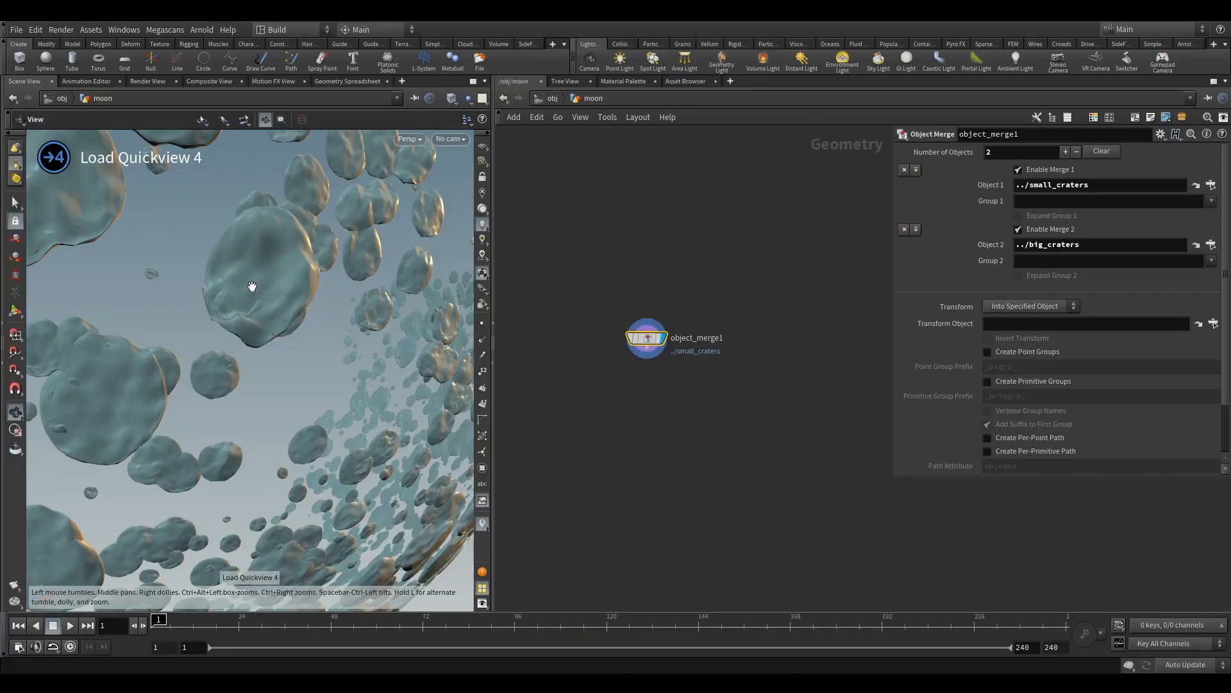
{"action": "key", "text": "s"}
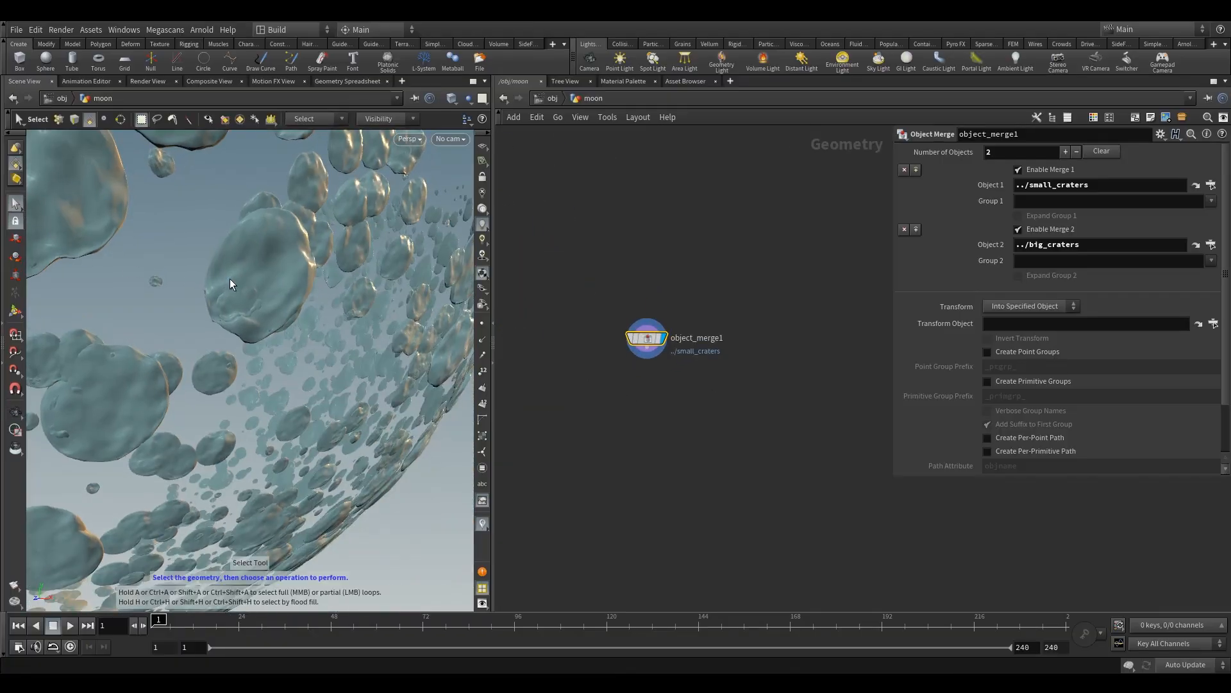
{"action": "key", "text": "9"}
{"action": "left_click", "coordinate": [437, 159]}
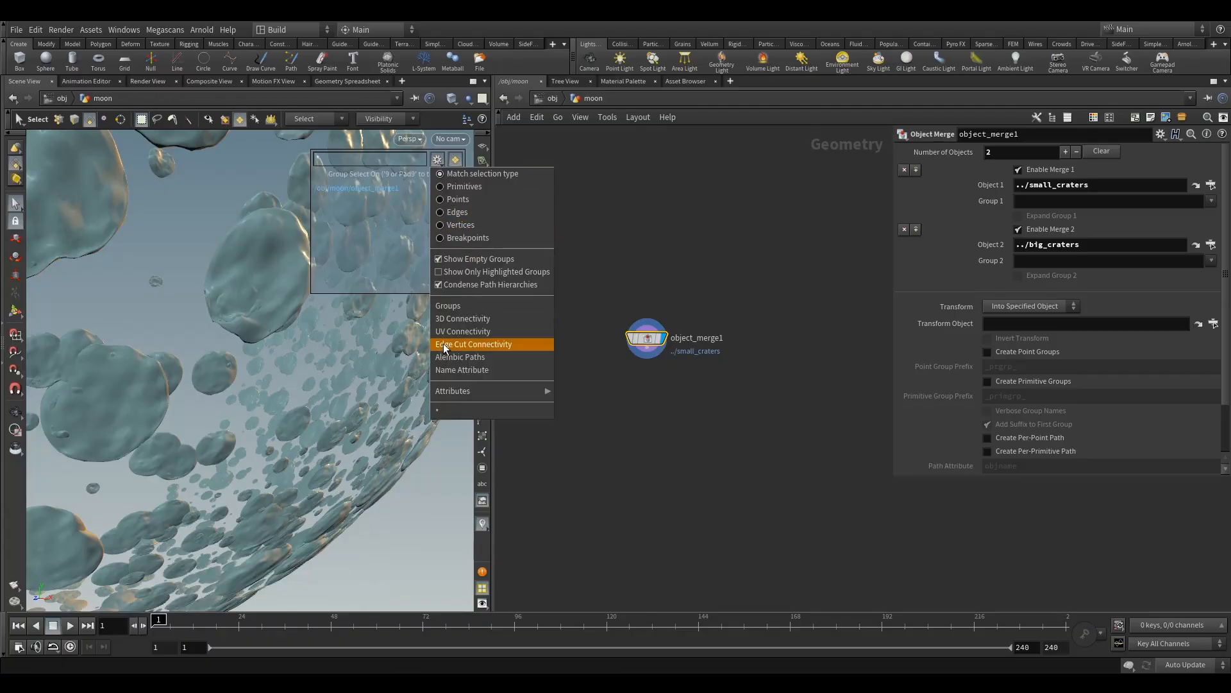
{"action": "left_click", "coordinate": [462, 318]}
{"action": "left_click_drag", "start_coordinate": [282, 337], "coordinate": [317, 272], "text": "alt"}
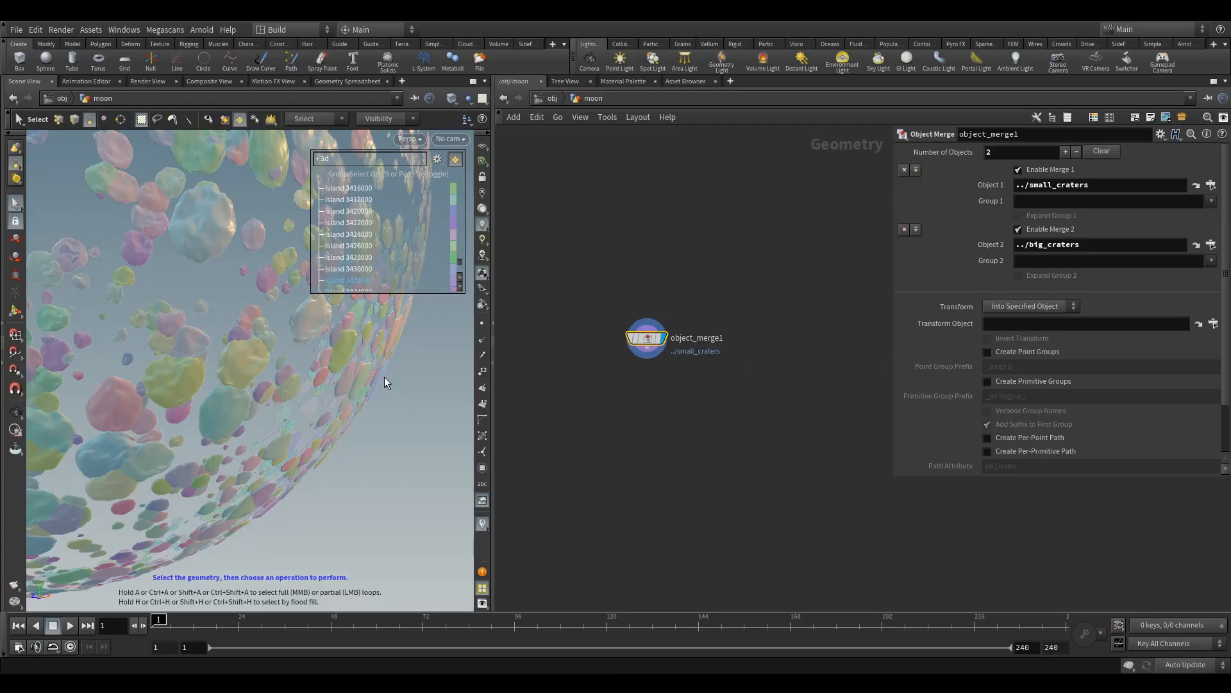
Add a Connectivity node below object_merge1, wire it to the merged craters and display it
{"action": "key", "text": "9"}
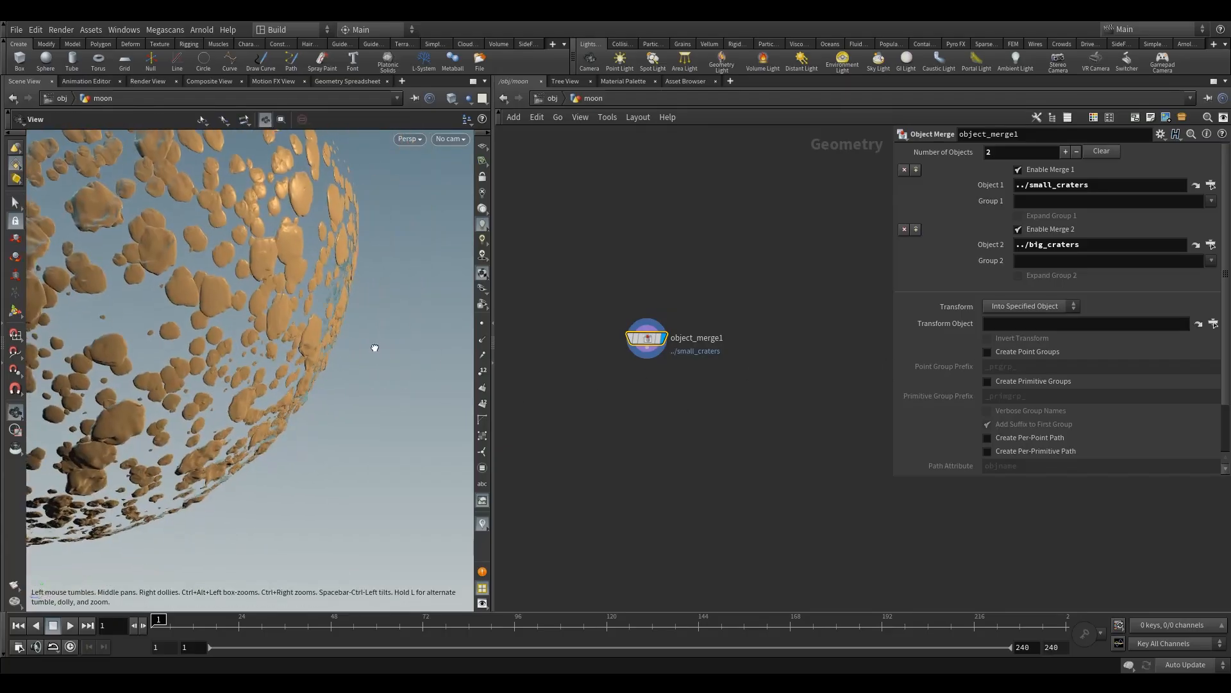
{"action": "key", "text": "Tab"}
{"action": "type", "text": "conb"}
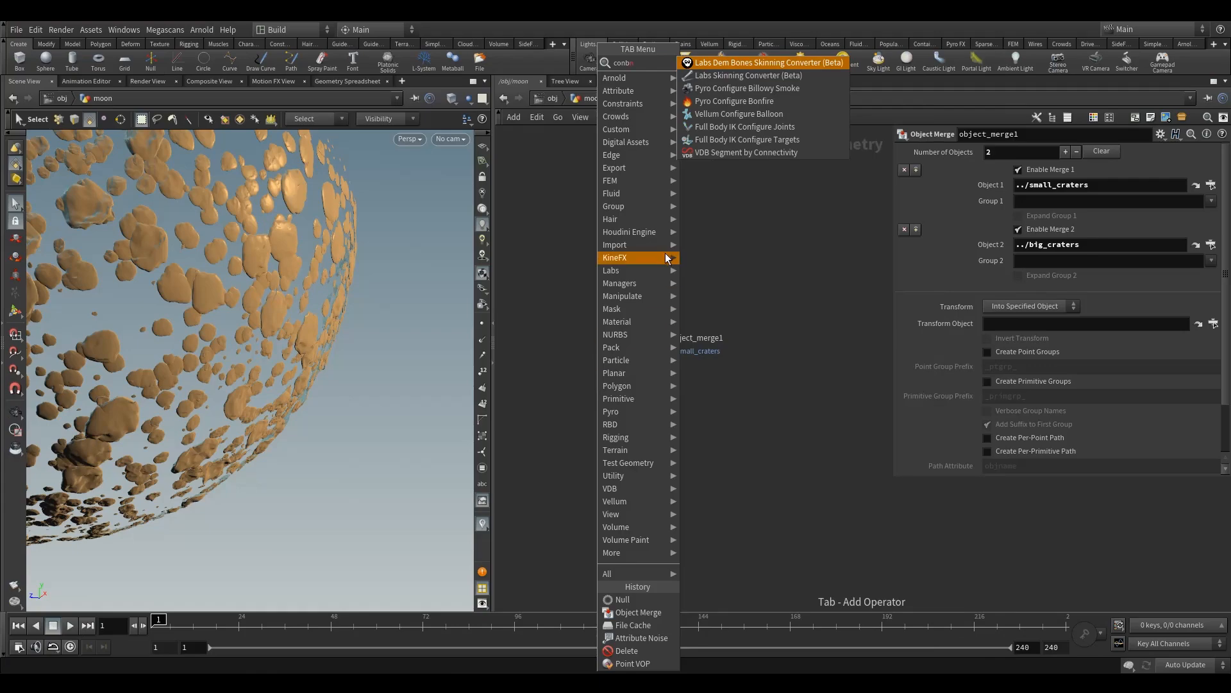
{"action": "key", "text": "BackSpace"}
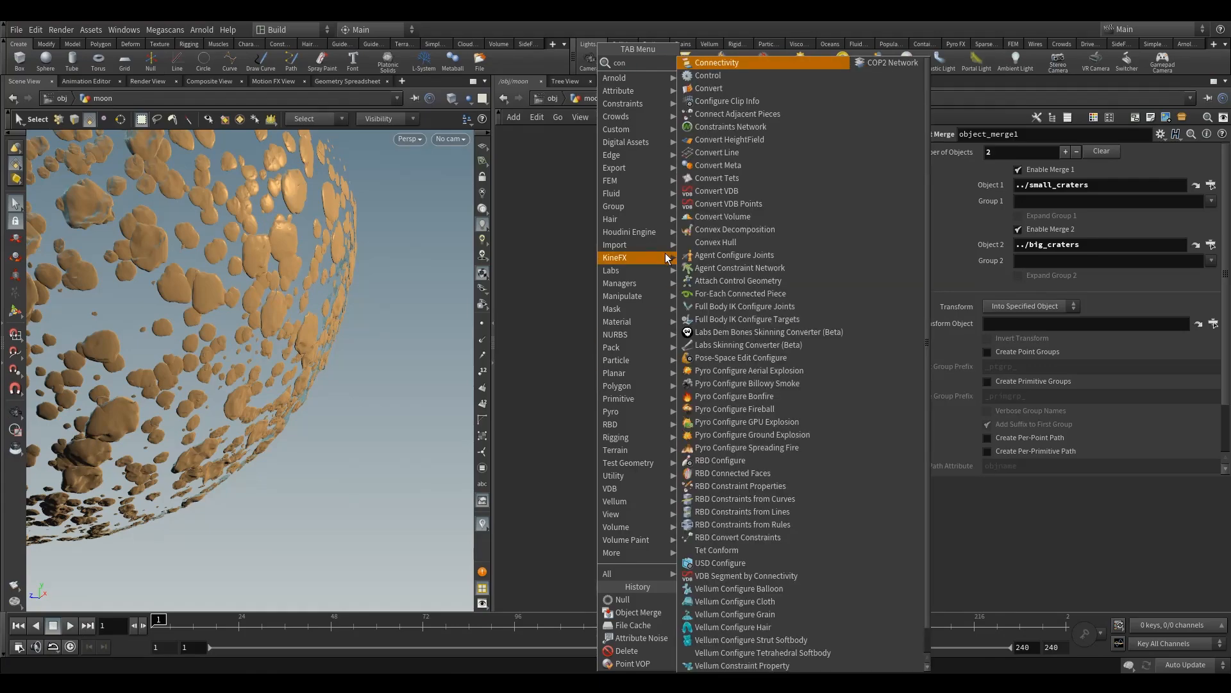
{"action": "type", "text": "n"}
{"action": "left_click", "coordinate": [764, 63]}
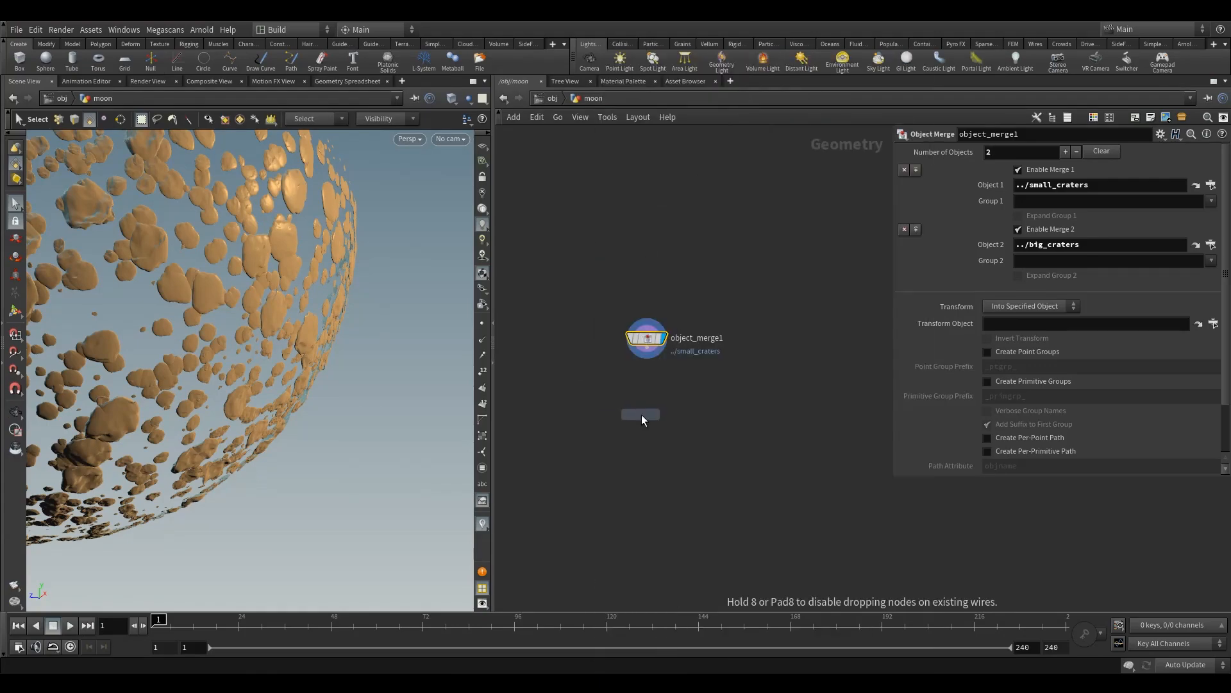
{"action": "left_click", "coordinate": [640, 414]}
{"action": "left_click", "coordinate": [646, 358]}
{"action": "left_click", "coordinate": [642, 406]}
{"action": "left_click", "coordinate": [657, 410]}
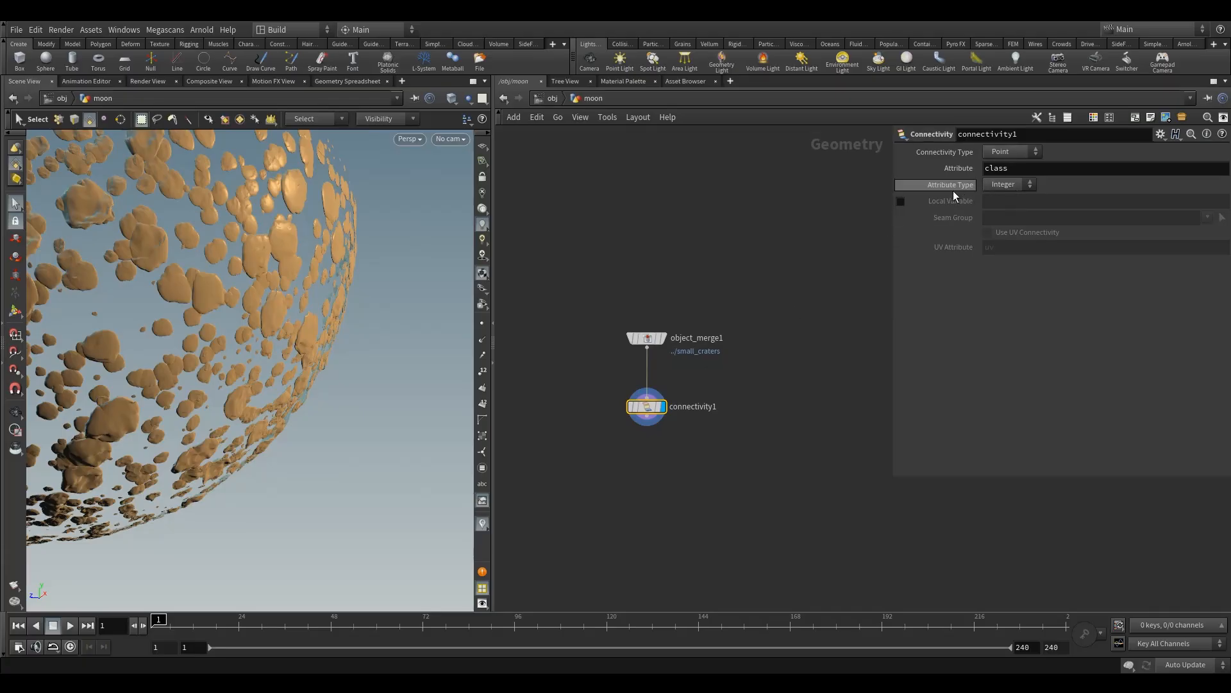
Visualize the class attribute from connectivity1's node information to color the separate crater pieces
{"action": "left_click", "coordinate": [619, 405]}
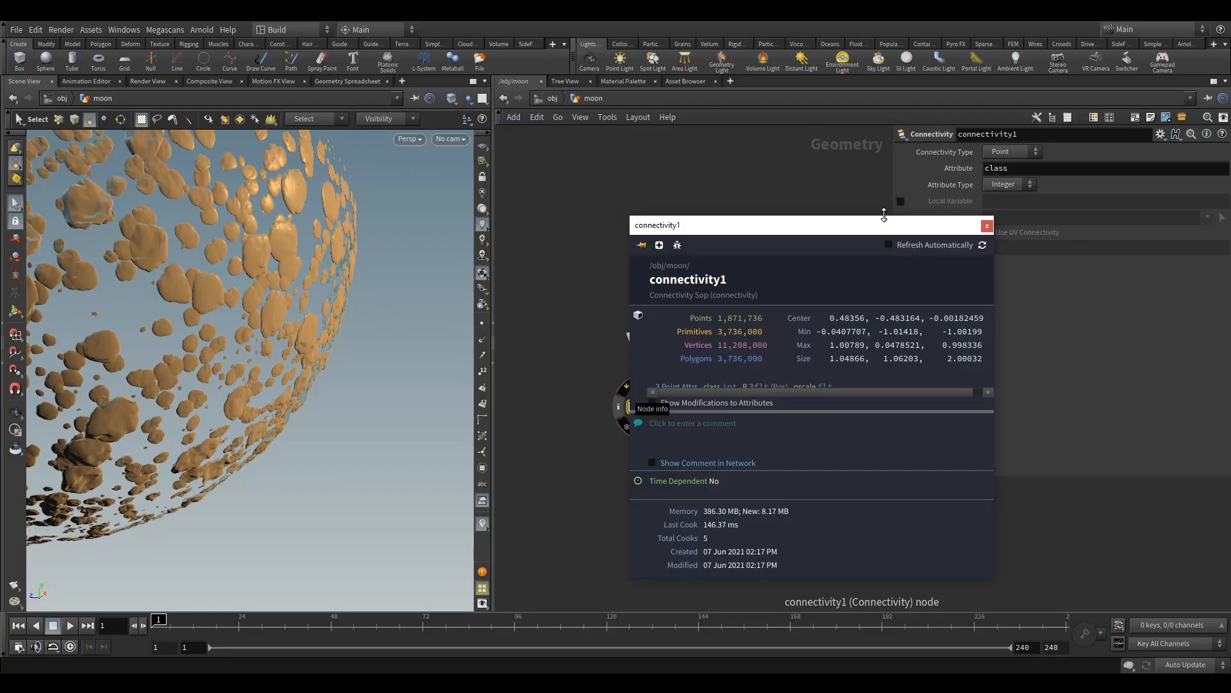
{"action": "left_click", "coordinate": [716, 291]}
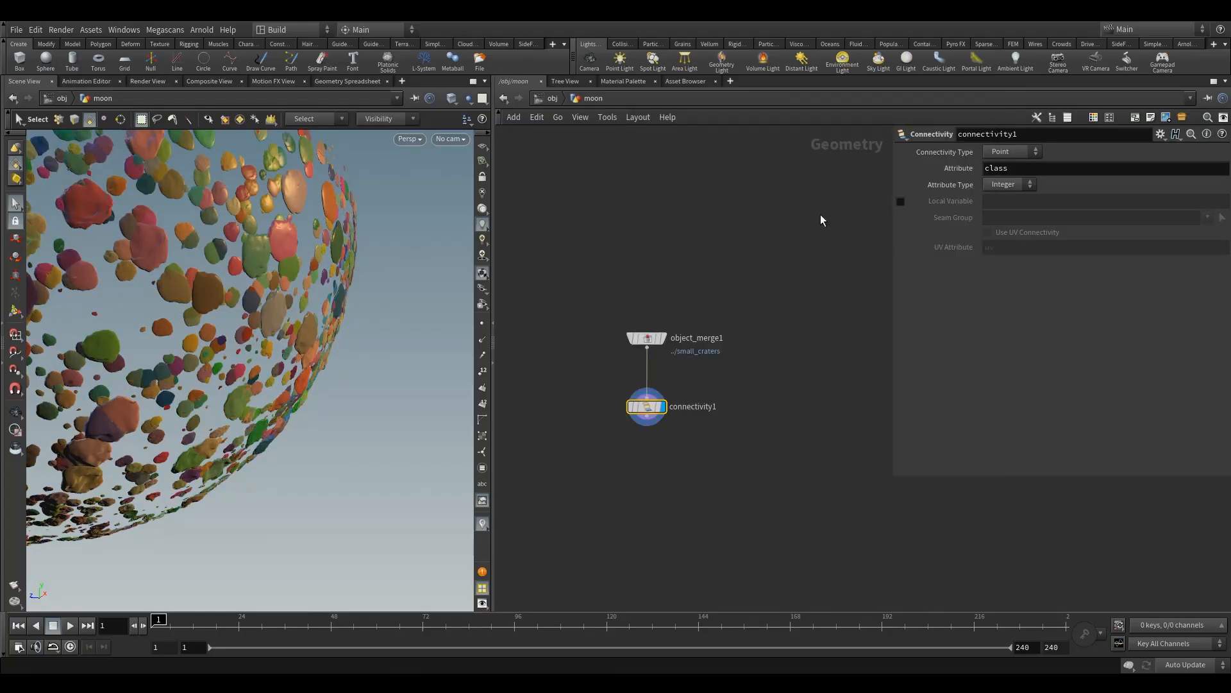
{"action": "key", "text": "Escape"}
{"action": "left_click_drag", "start_coordinate": [186, 283], "coordinate": [212, 375]}
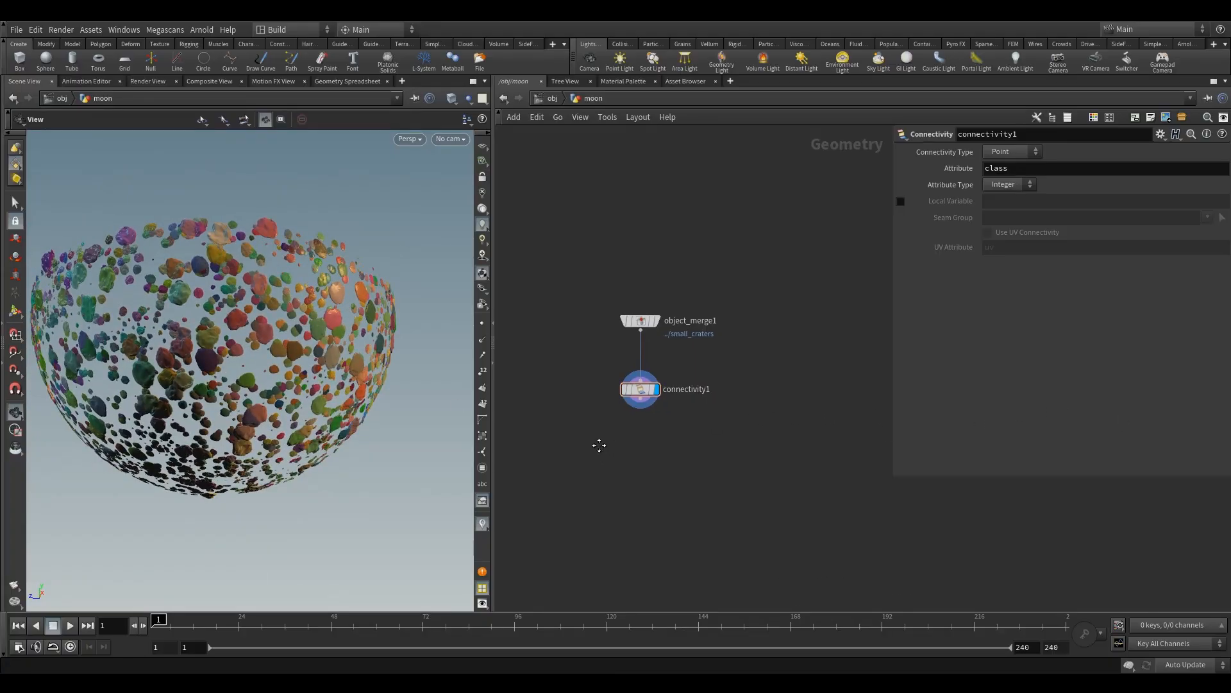
Add an Attribute Randomize node below connectivity1, display it, and set its attribute name to grey
{"action": "key", "text": "Tab"}
{"action": "type", "text": "ar"}
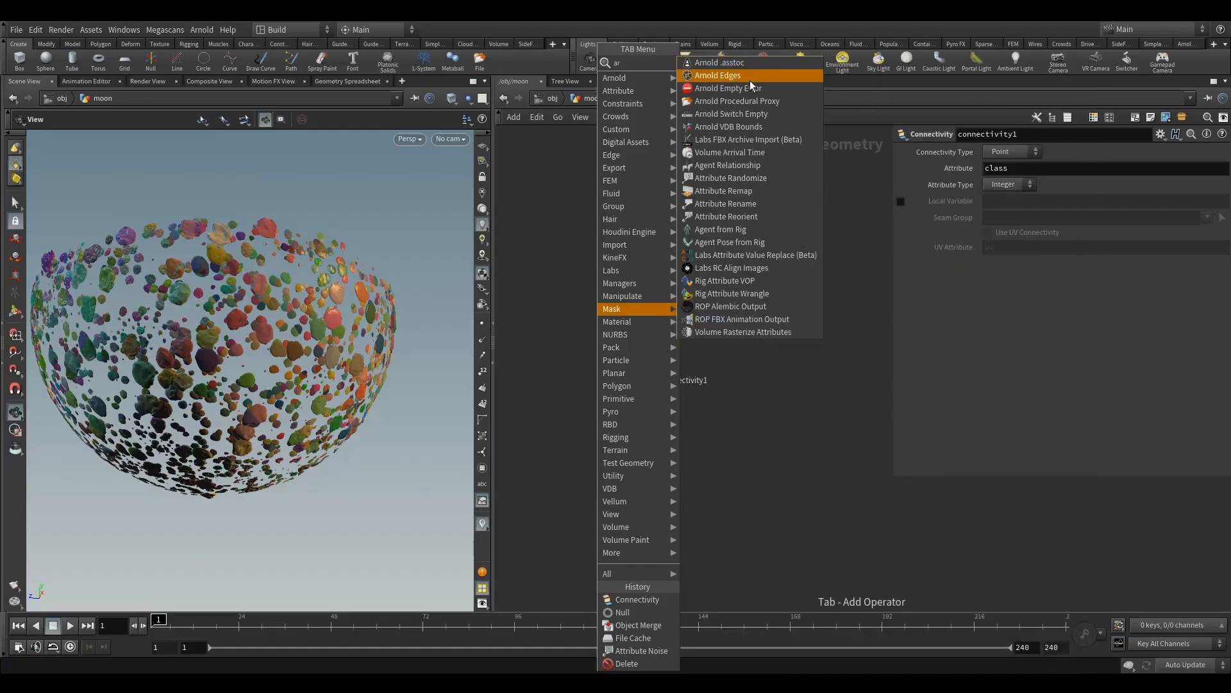
{"action": "left_click", "coordinate": [744, 180]}
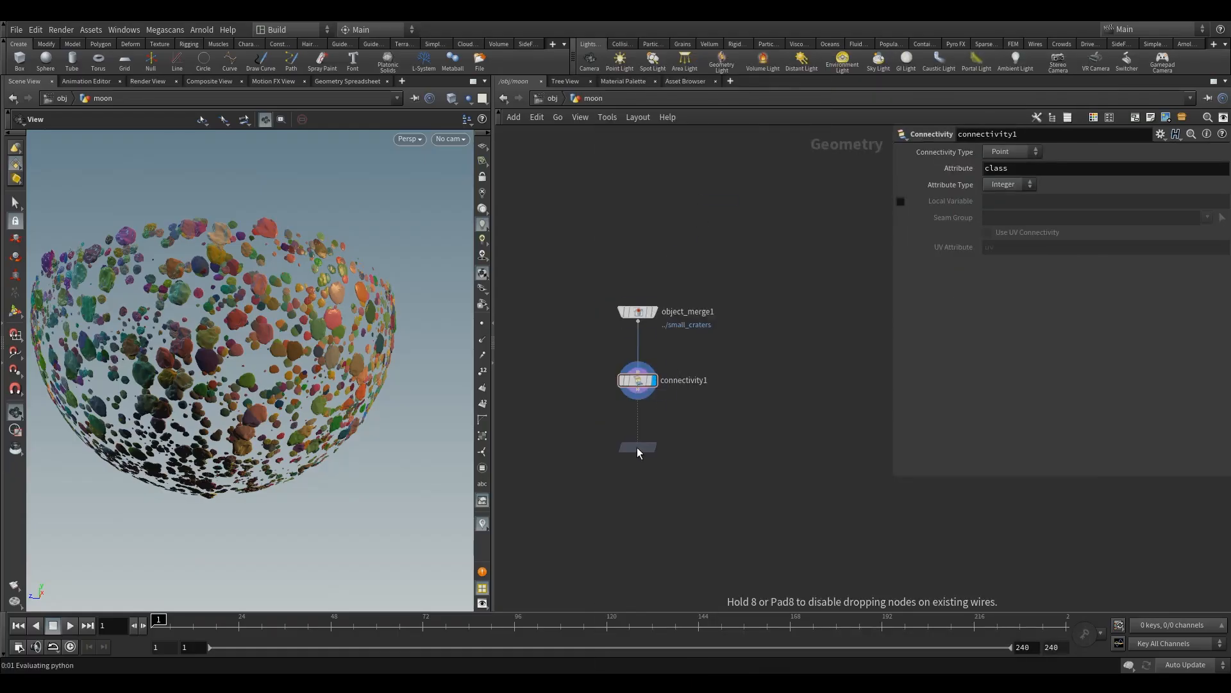
{"action": "left_click", "coordinate": [637, 447]}
{"action": "left_click_drag", "start_coordinate": [639, 393], "coordinate": [637, 439]}
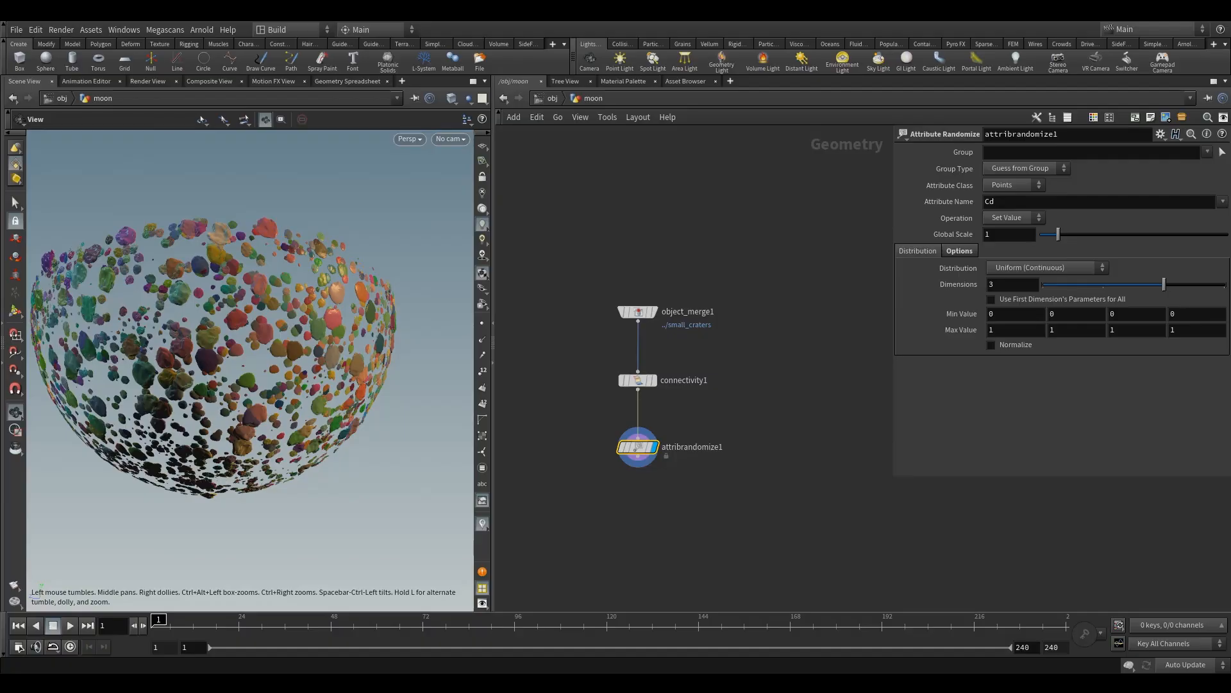
{"action": "double_click", "coordinate": [1010, 203]}
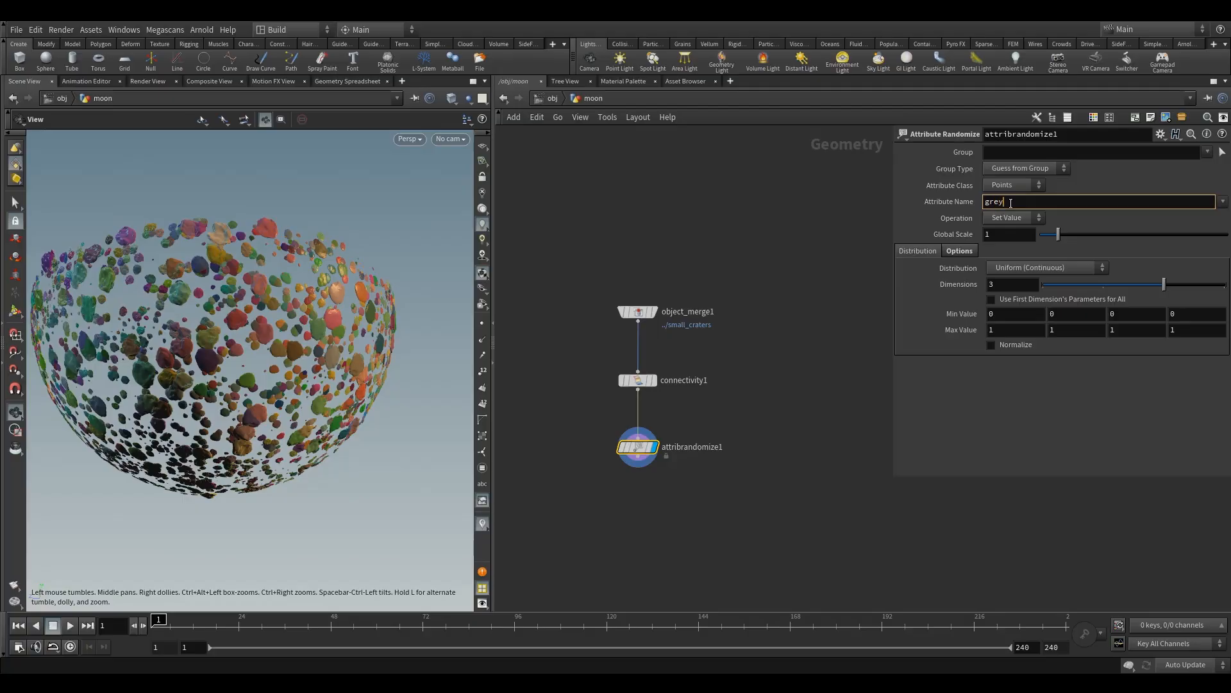
{"action": "key", "text": "Return"}
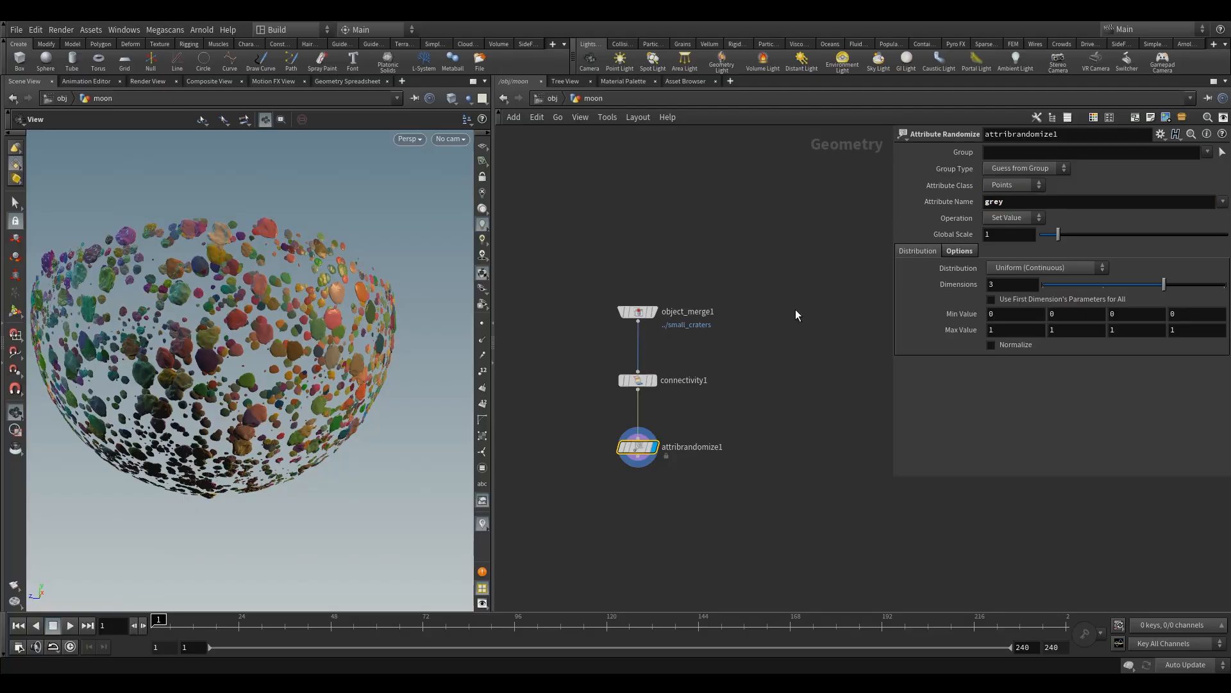
Set the randomized attribute to 1 dimension with a minimum value of .3 and a maximum of .8
{"action": "middle_click_drag", "start_coordinate": [764, 363], "coordinate": [835, 291]}
{"action": "left_click", "coordinate": [835, 292]}
{"action": "scroll", "coordinate": [837, 322], "scroll_direction": "up", "scroll_amount": 2}
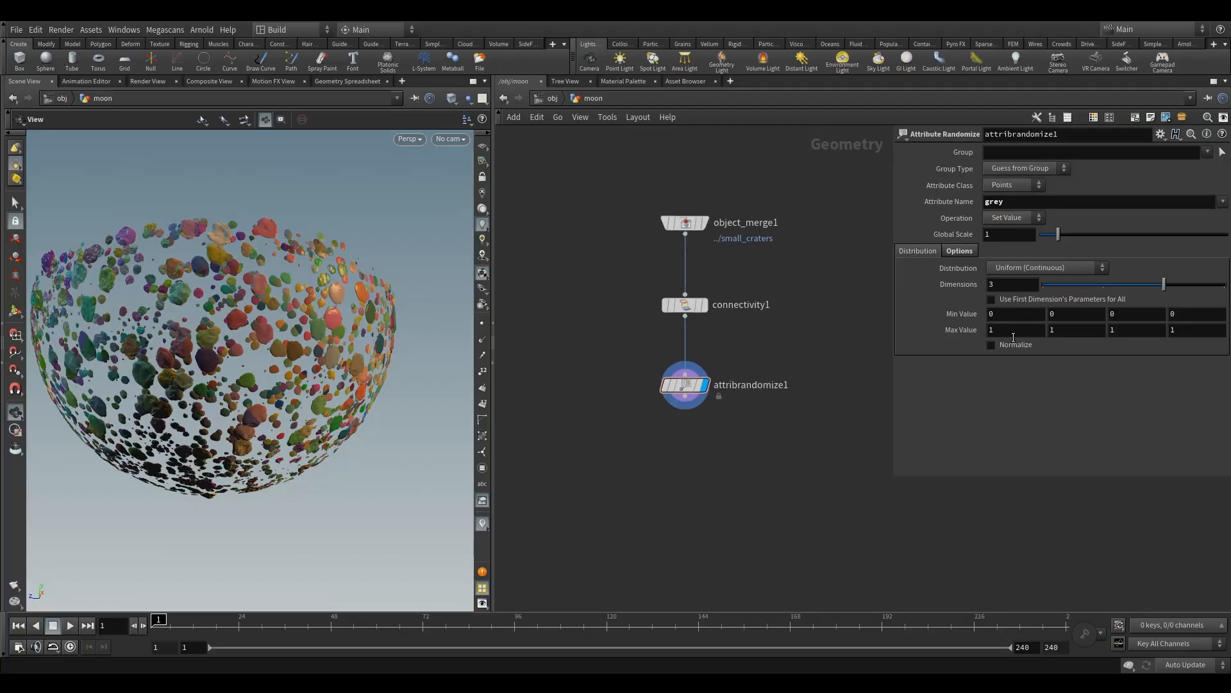
{"action": "left_click", "coordinate": [1022, 316]}
{"action": "type", "text": ".3"}
{"action": "key", "text": "Tab"}
{"action": "left_click", "coordinate": [1059, 286]}
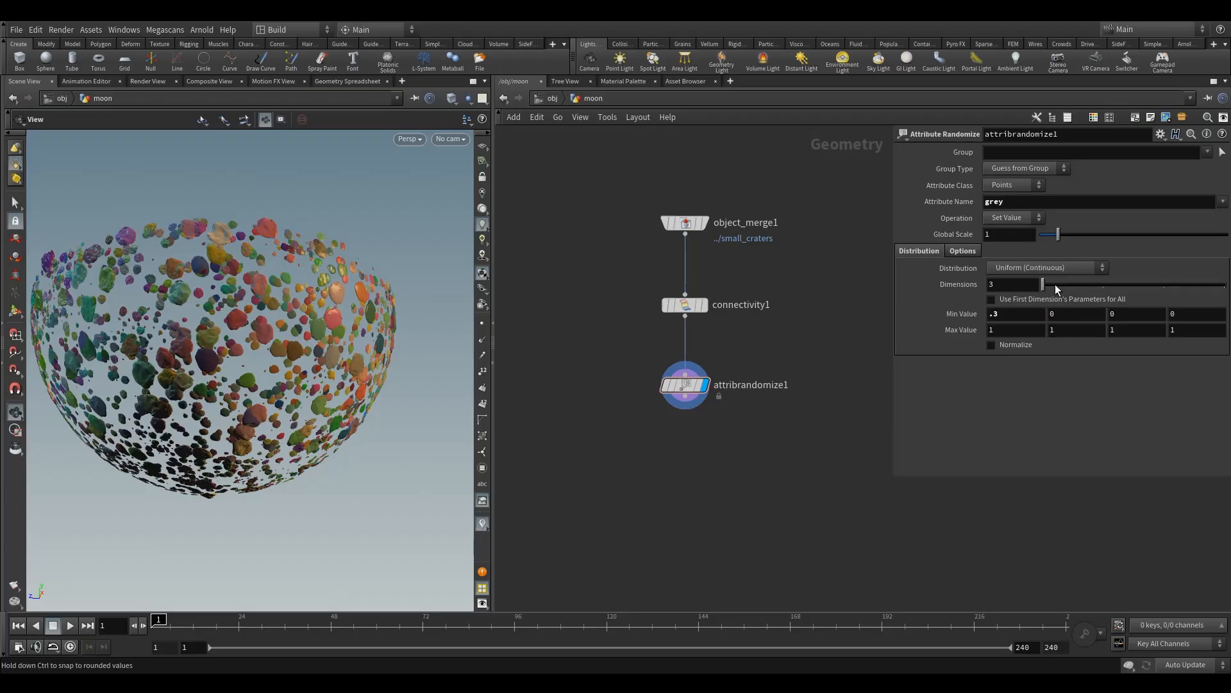
{"action": "left_click_drag", "start_coordinate": [1004, 317], "coordinate": [782, 338]}
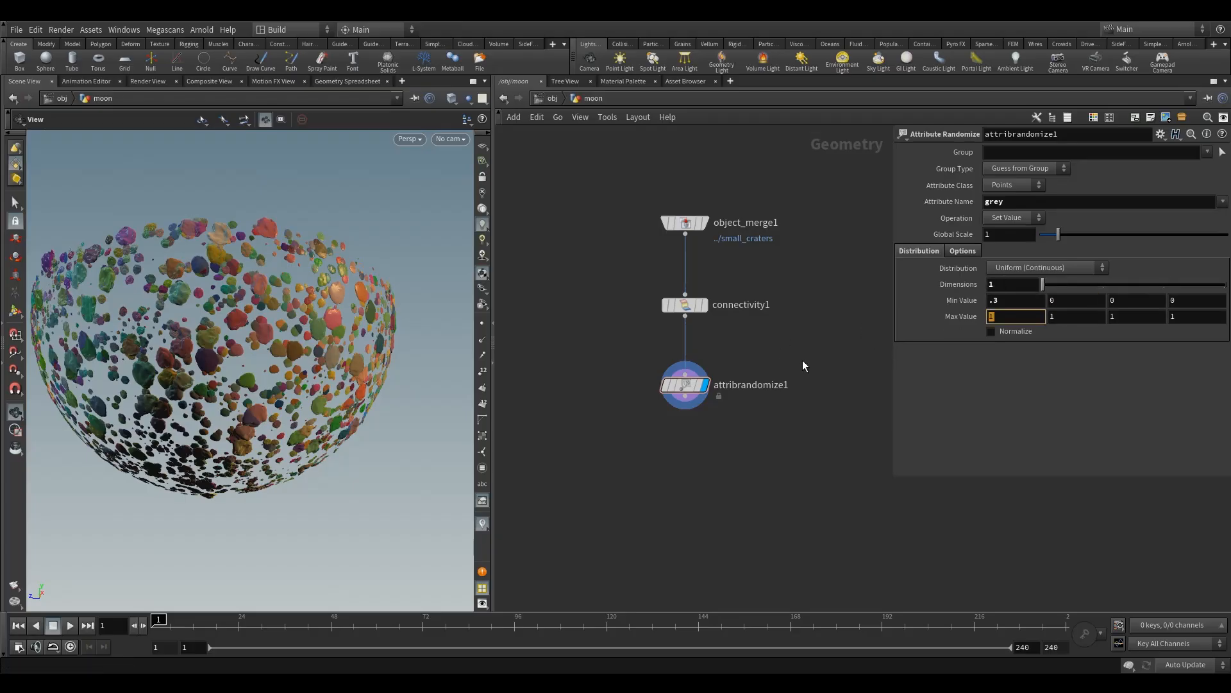
{"action": "type", "text": ".8"}
{"action": "key", "text": "Return"}
Visualize the grey attribute from attribrandomize1's node information and inspect its distribution on the crater pieces up close
{"action": "left_click", "coordinate": [649, 386]}
{"action": "left_click", "coordinate": [781, 334]}
{"action": "left_click", "coordinate": [1019, 175]}
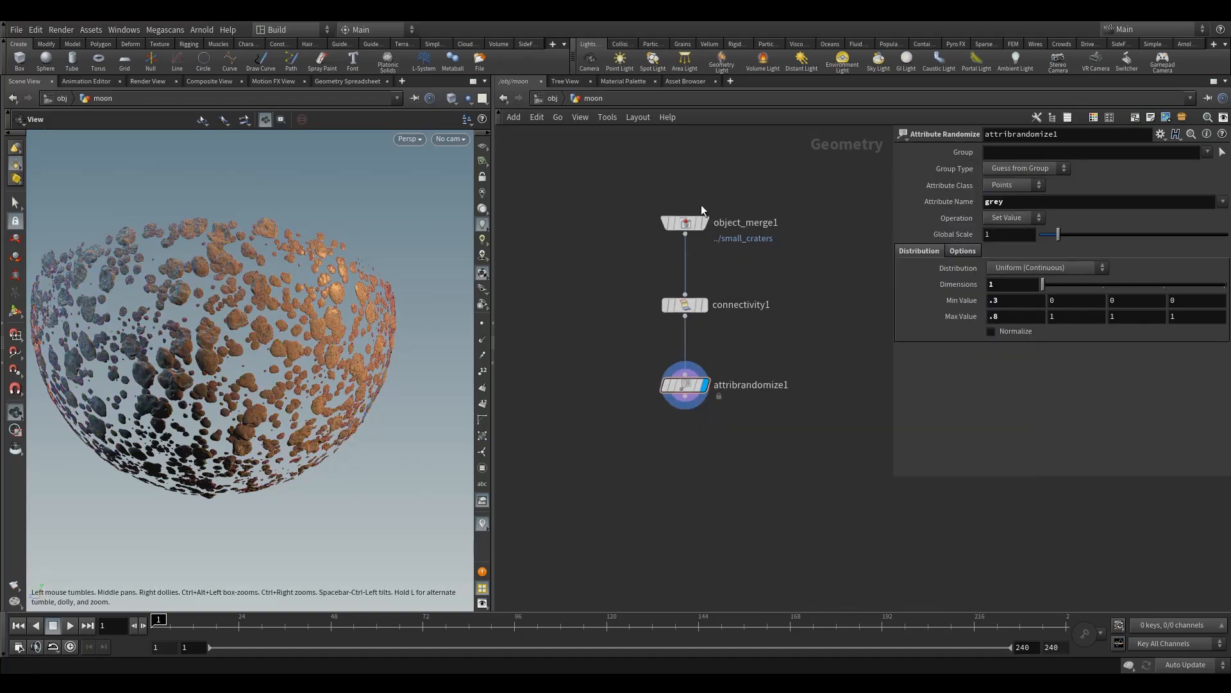
{"action": "scroll", "coordinate": [369, 343], "scroll_direction": "up", "scroll_amount": 10}
{"action": "scroll", "coordinate": [369, 343], "scroll_direction": "up", "scroll_amount": 5}
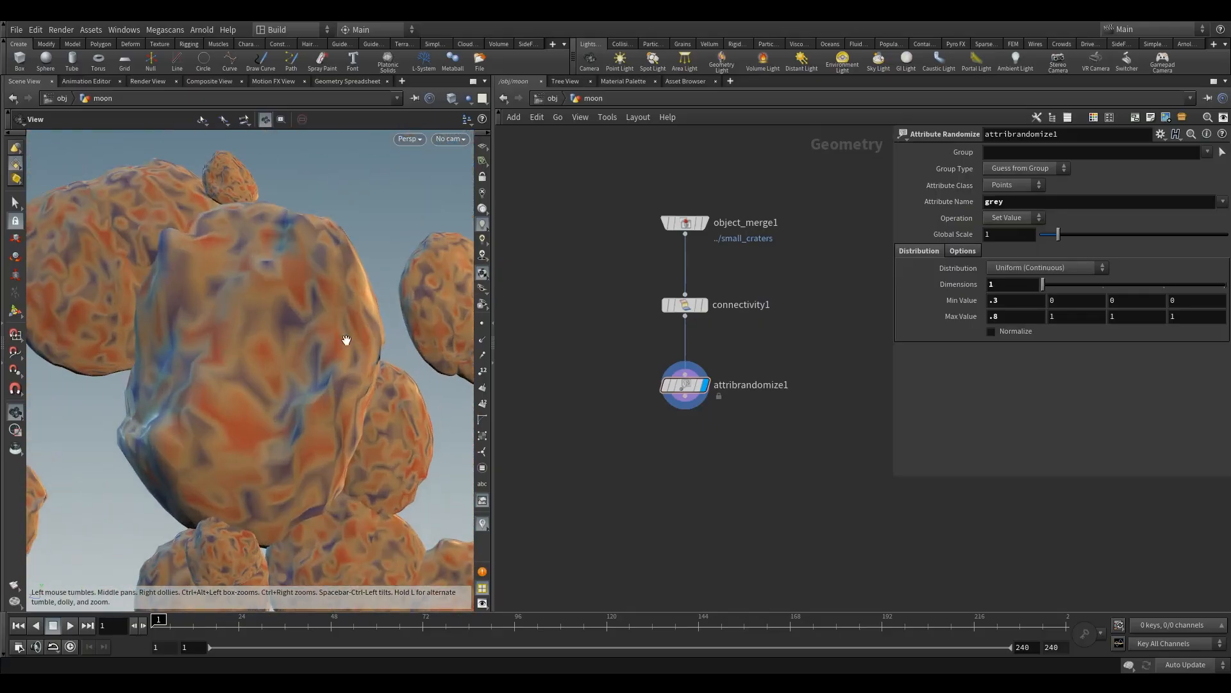
Enable the Seed Attribute option on attribrandomize1 and set it to class
{"action": "left_click", "coordinate": [959, 253]}
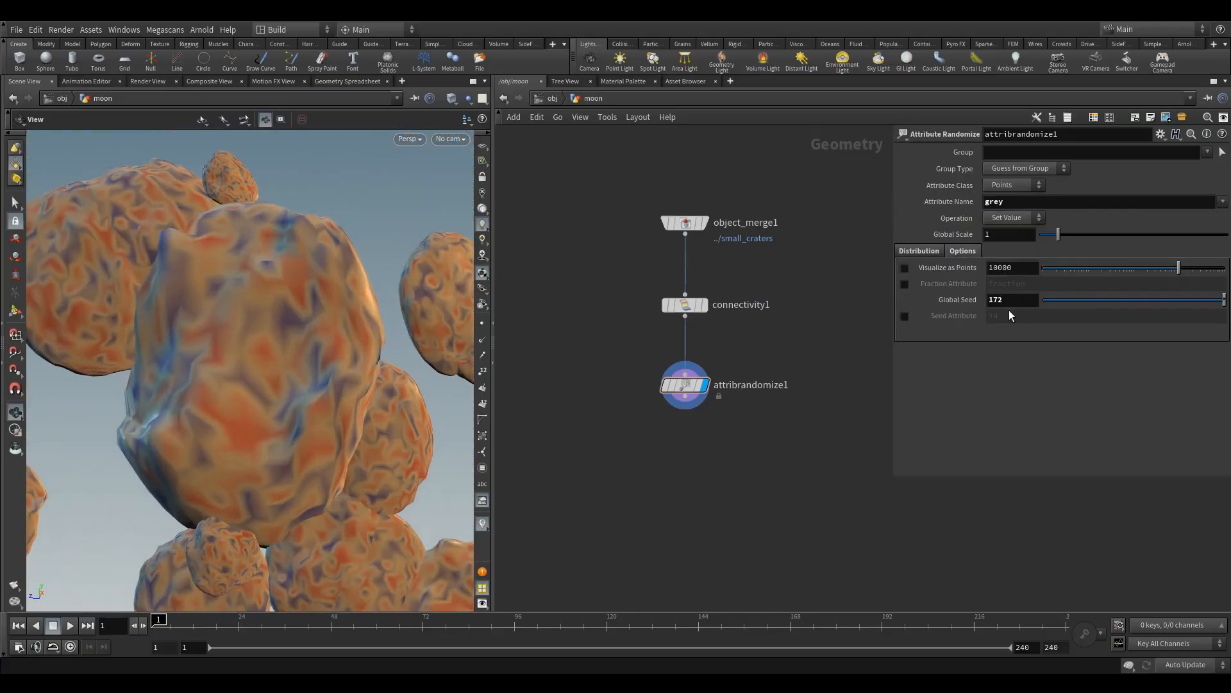
{"action": "left_click", "coordinate": [905, 316]}
{"action": "left_click", "coordinate": [693, 305]}
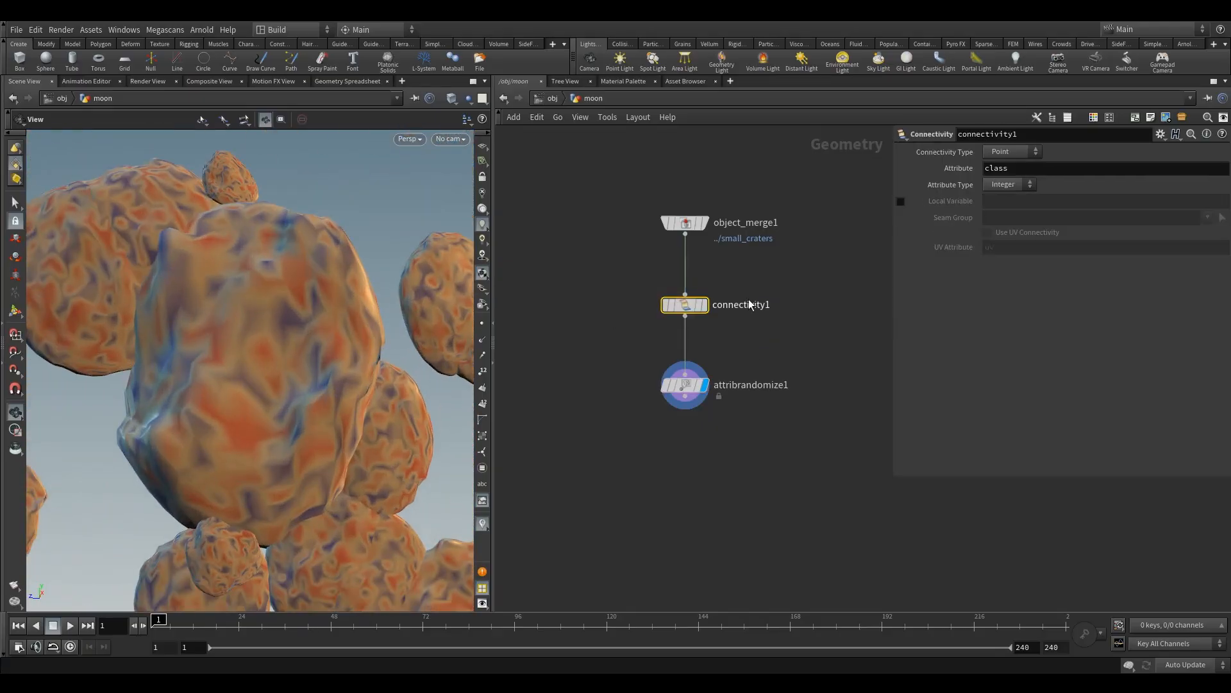
{"action": "left_click", "coordinate": [673, 399]}
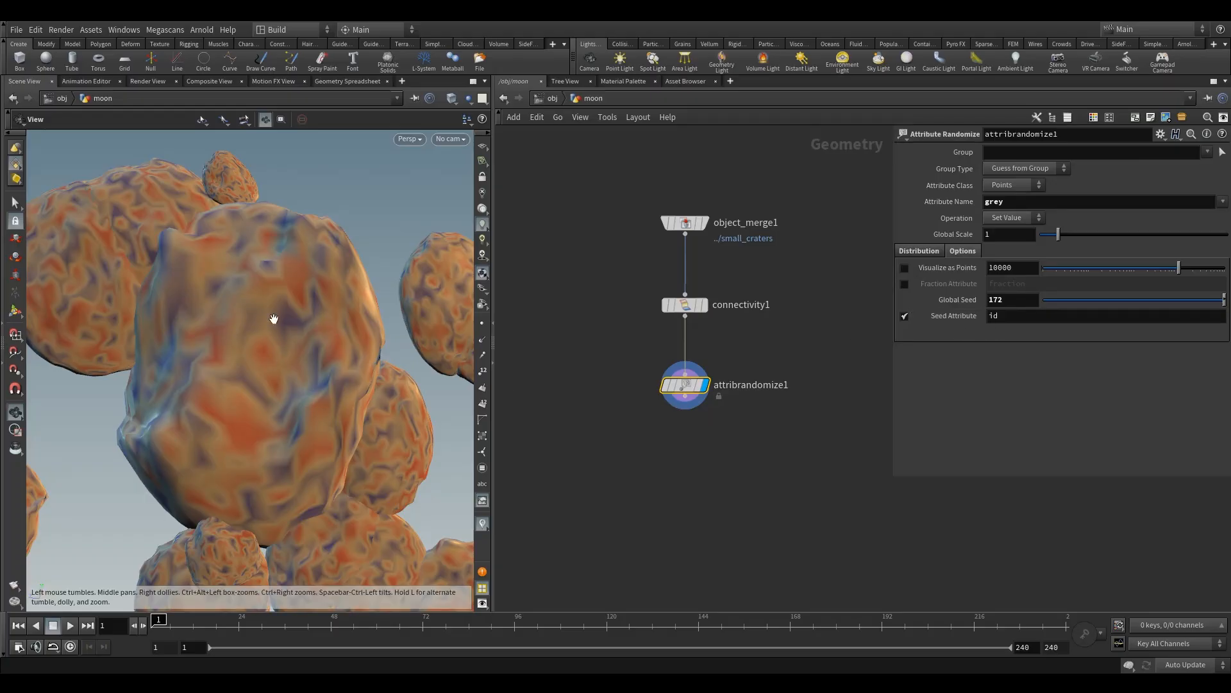
{"action": "double_click", "coordinate": [1023, 323]}
{"action": "type", "text": "class"}
{"action": "key", "text": "Return"}
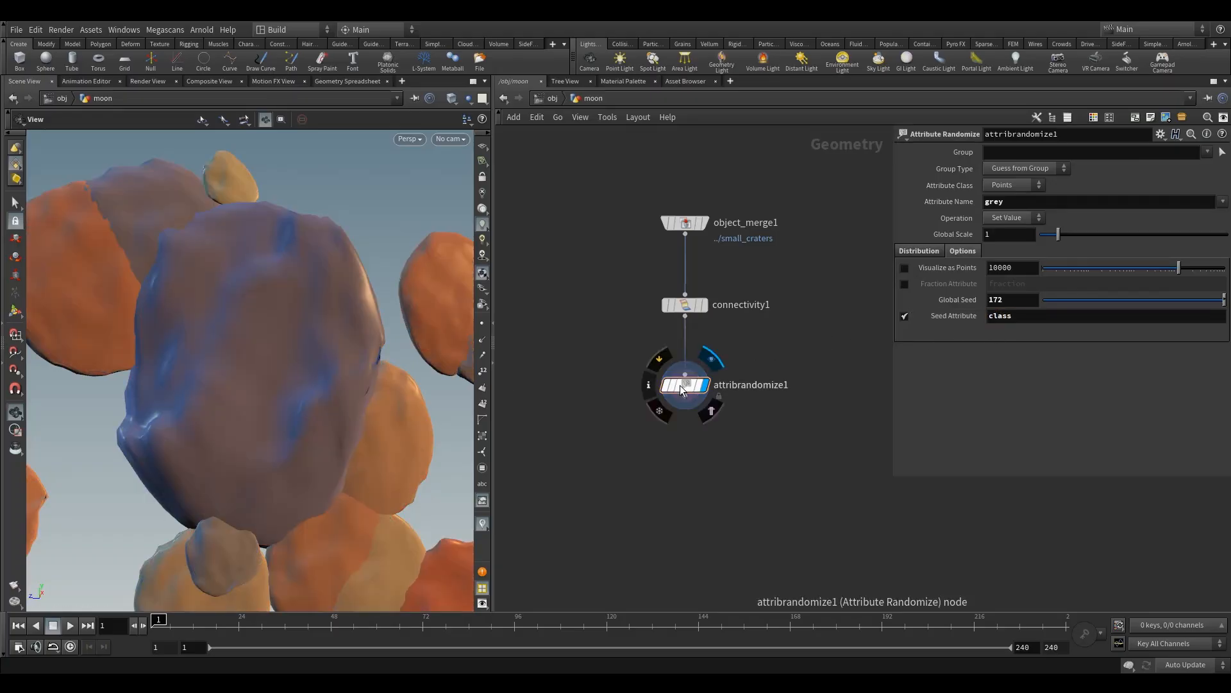
Examine how the grey values vary between crater pieces, and view the grey visualizer's color ramp settings
{"action": "left_click_drag", "start_coordinate": [294, 275], "coordinate": [264, 263]}
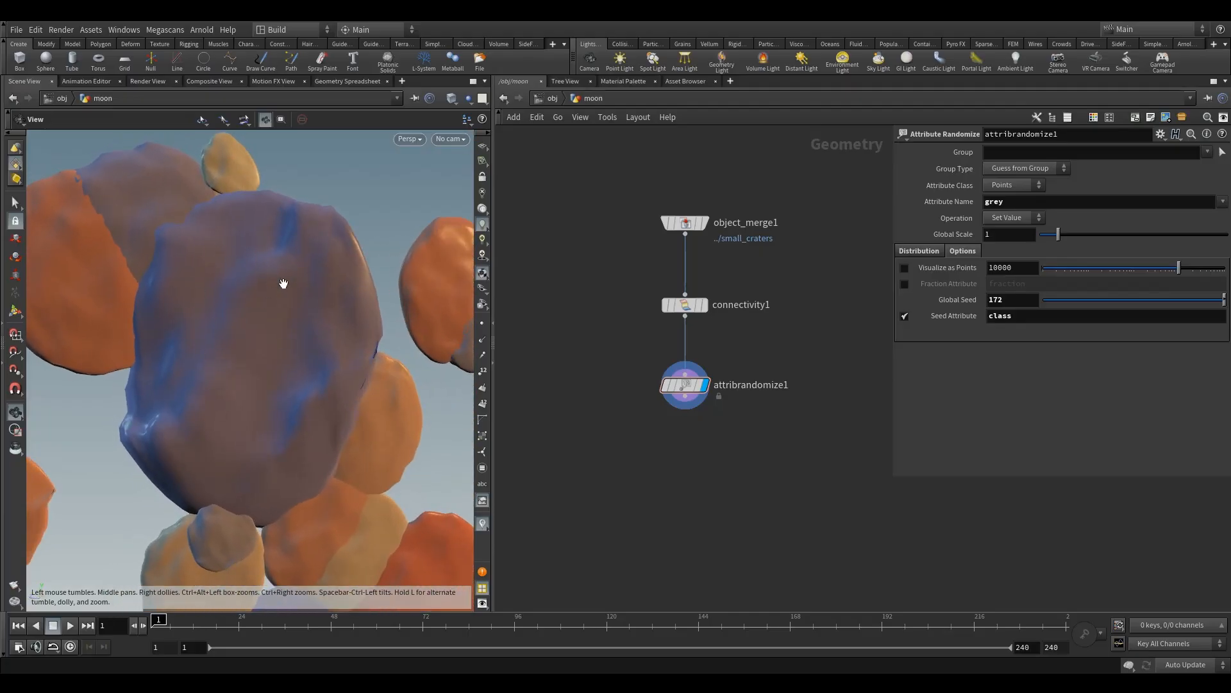
{"action": "scroll", "coordinate": [269, 368], "scroll_direction": "down", "scroll_amount": 4}
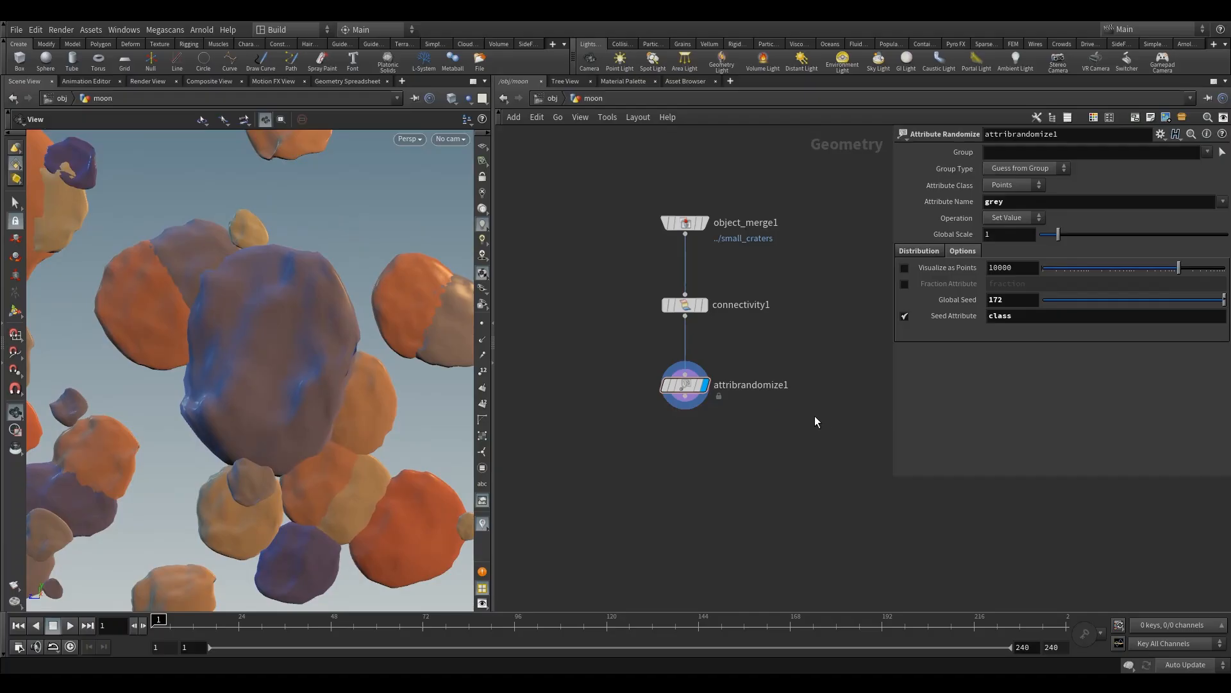
{"action": "right_click_drag", "start_coordinate": [325, 302], "coordinate": [207, 242]}
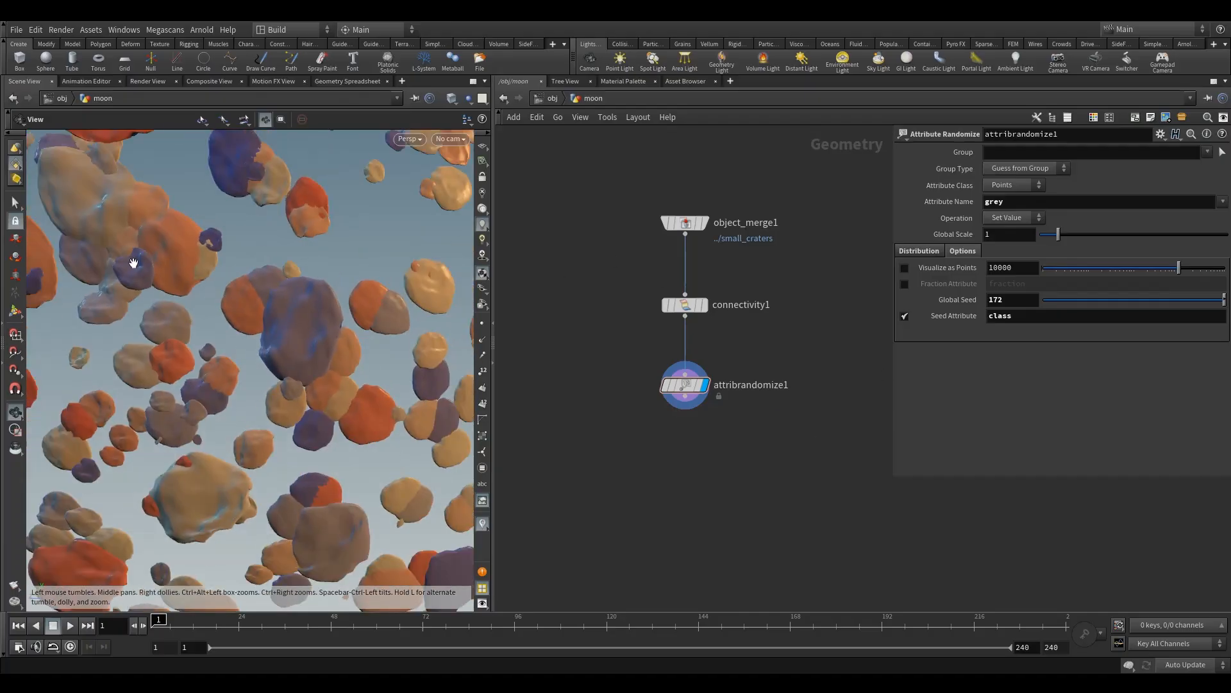
{"action": "right_click_drag", "start_coordinate": [270, 311], "coordinate": [403, 309]}
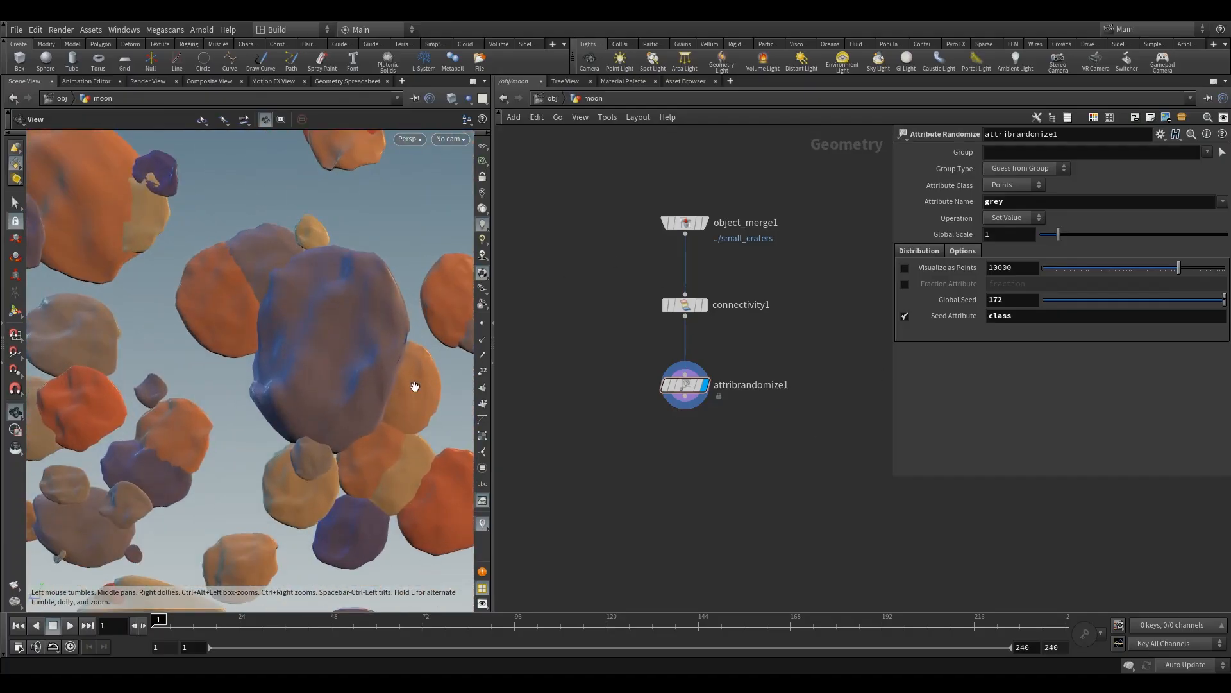
{"action": "left_click", "coordinate": [482, 523]}
{"action": "left_click", "coordinate": [598, 508]}
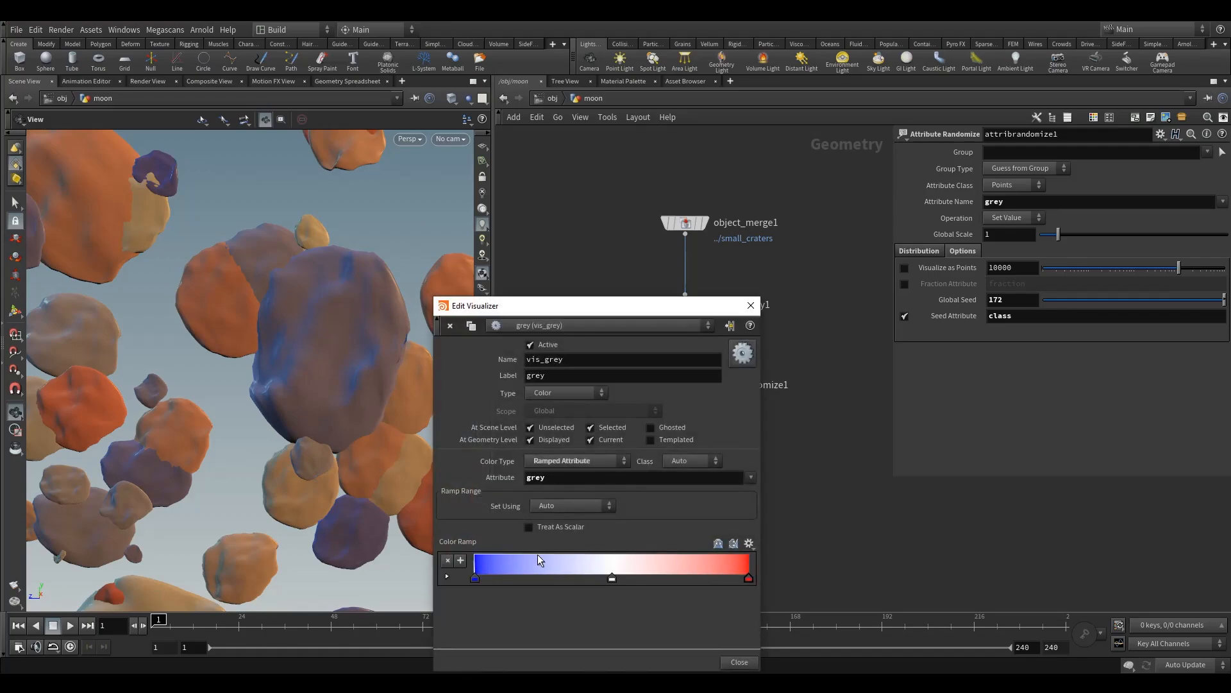
{"action": "left_click", "coordinate": [750, 305]}
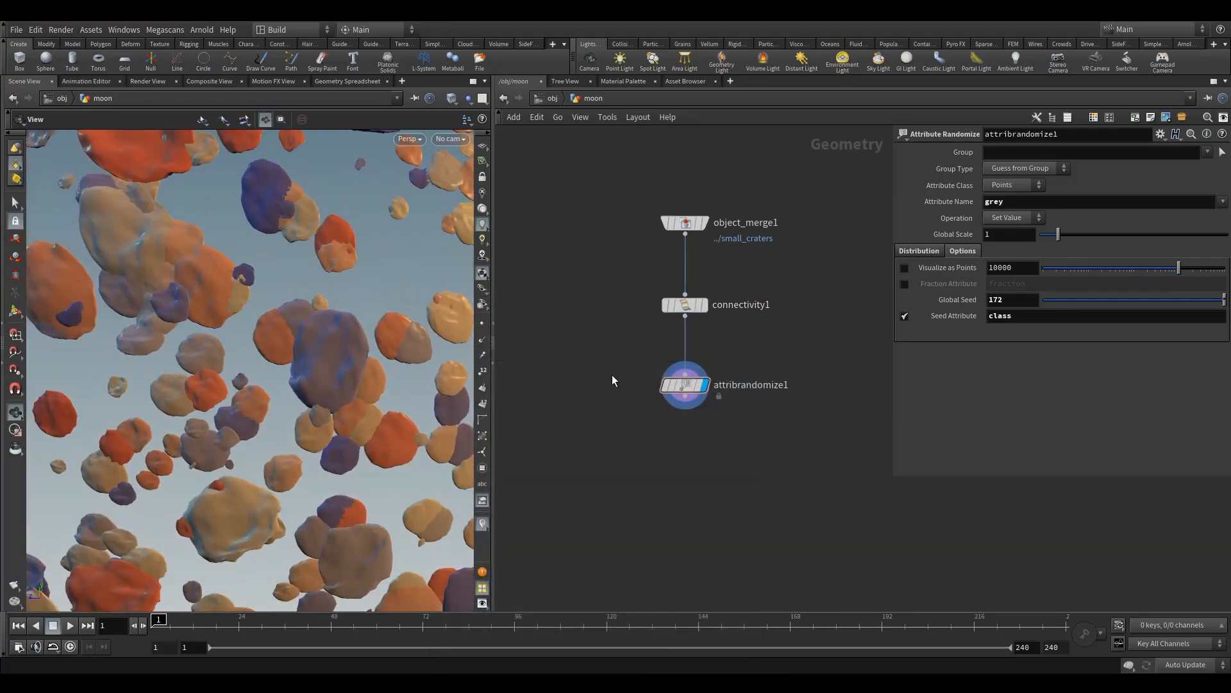
Add an Attribute Wrangle node, connect it below attribrandomize1 and display it
{"action": "key", "text": "Tab"}
{"action": "type", "text": "aw"}
{"action": "key", "text": "Return"}
{"action": "left_click", "coordinate": [697, 378]}
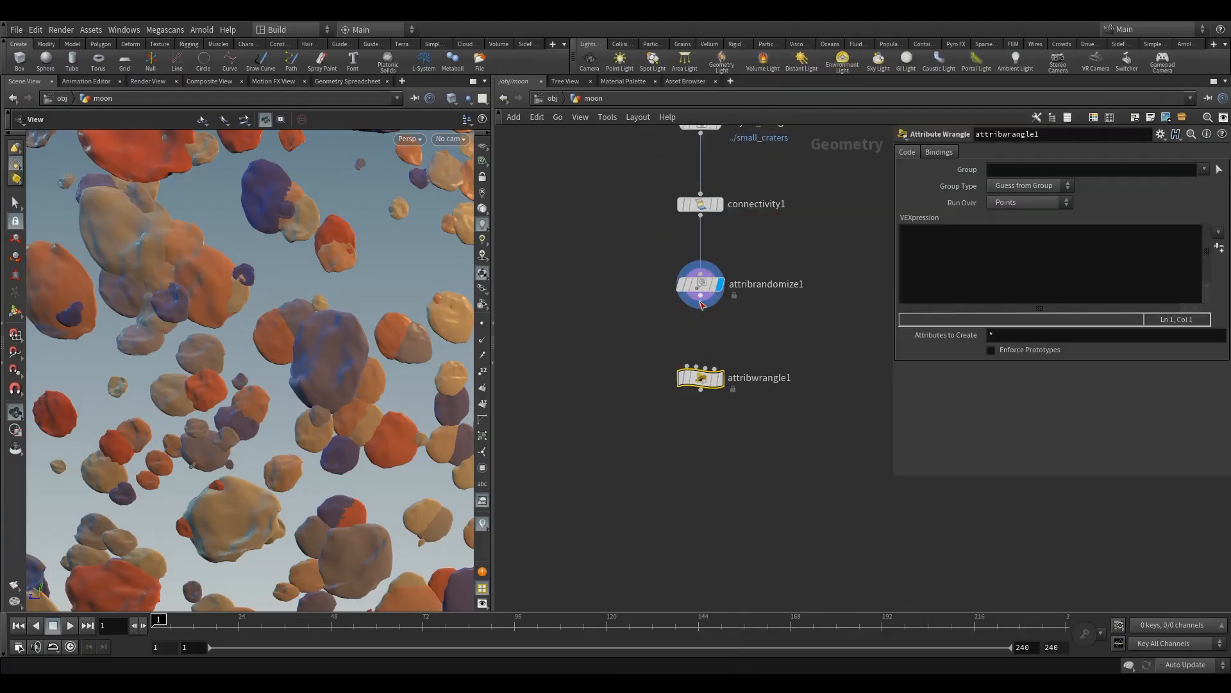
{"action": "left_click", "coordinate": [1000, 247]}
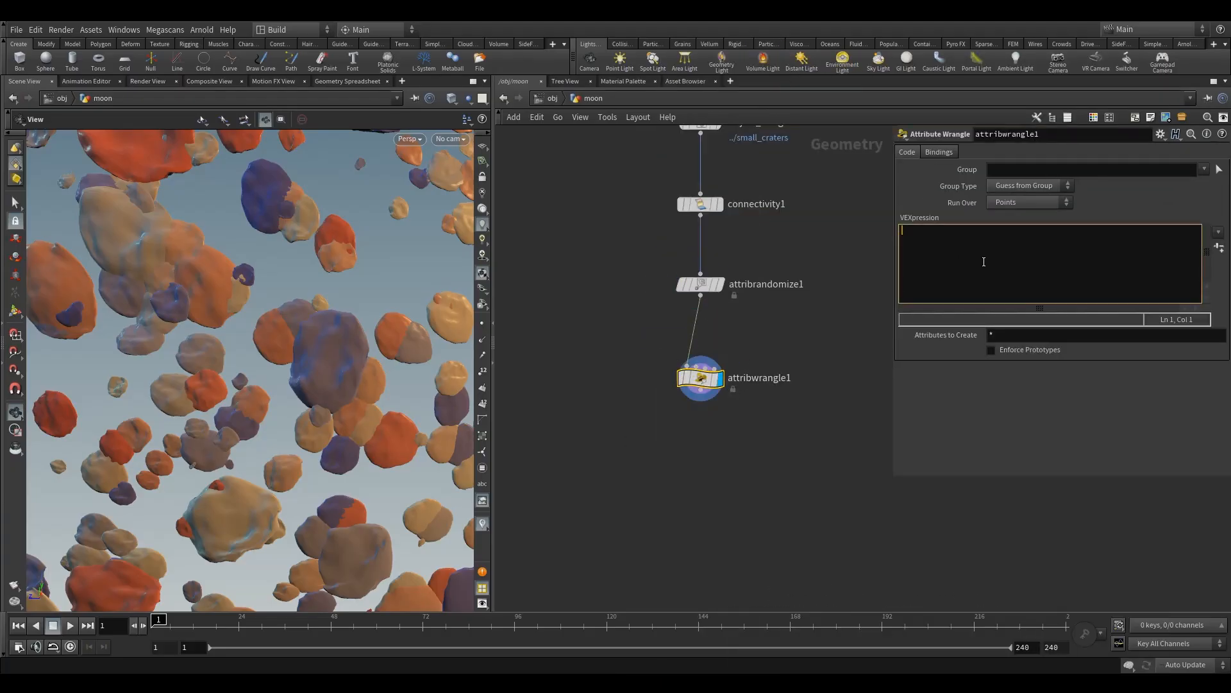
{"action": "type", "text": "v"}
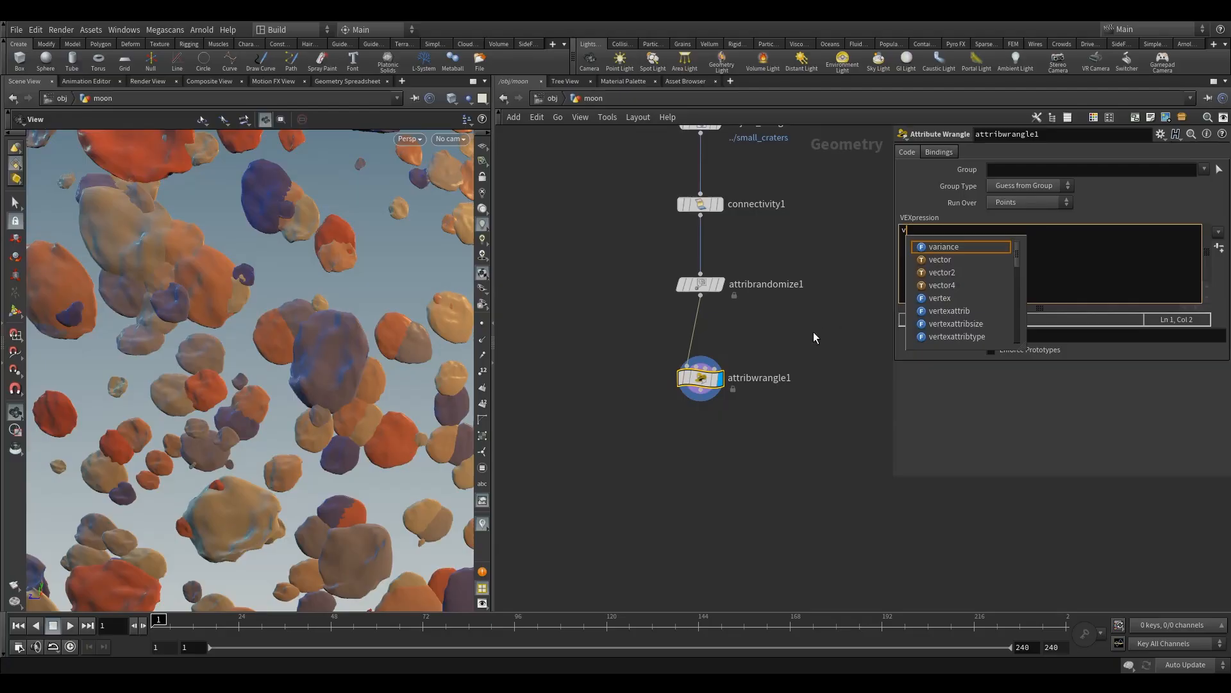
{"action": "left_click", "coordinate": [953, 244]}
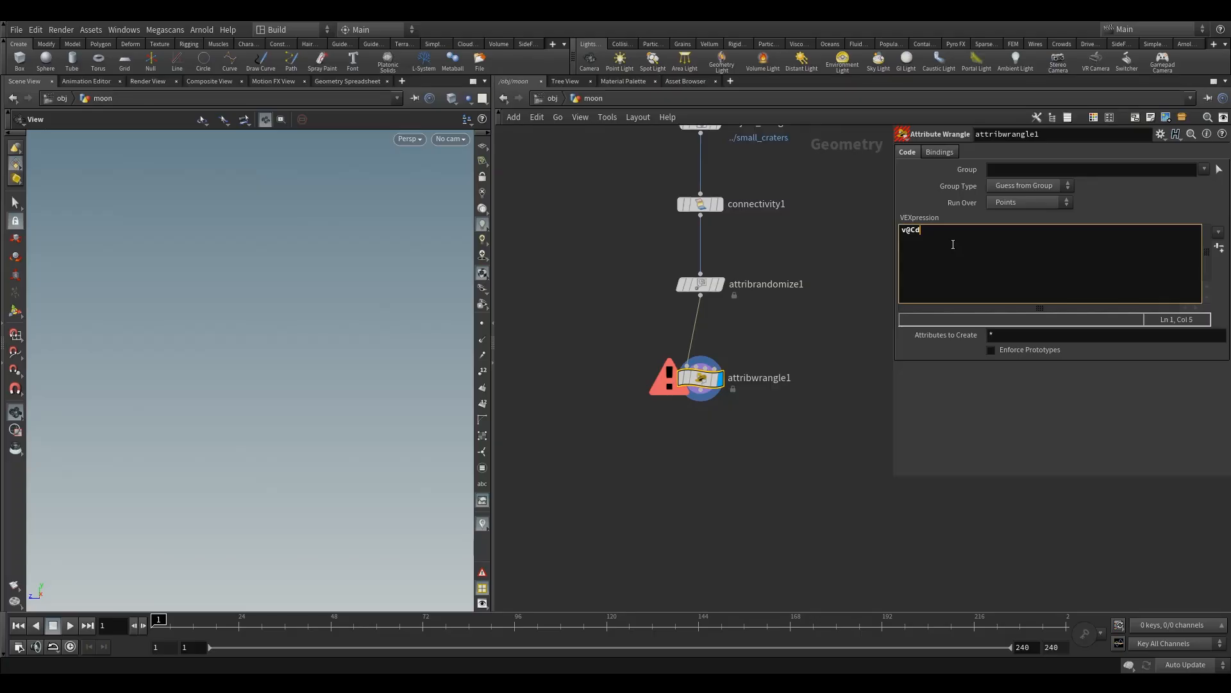
{"action": "type", "text": "= @gry"}
{"action": "key", "text": "BackSpace"}
{"action": "key", "text": "BackSpace"}
{"action": "type", "text": "ray"}
{"action": "left_click", "coordinate": [806, 348]}
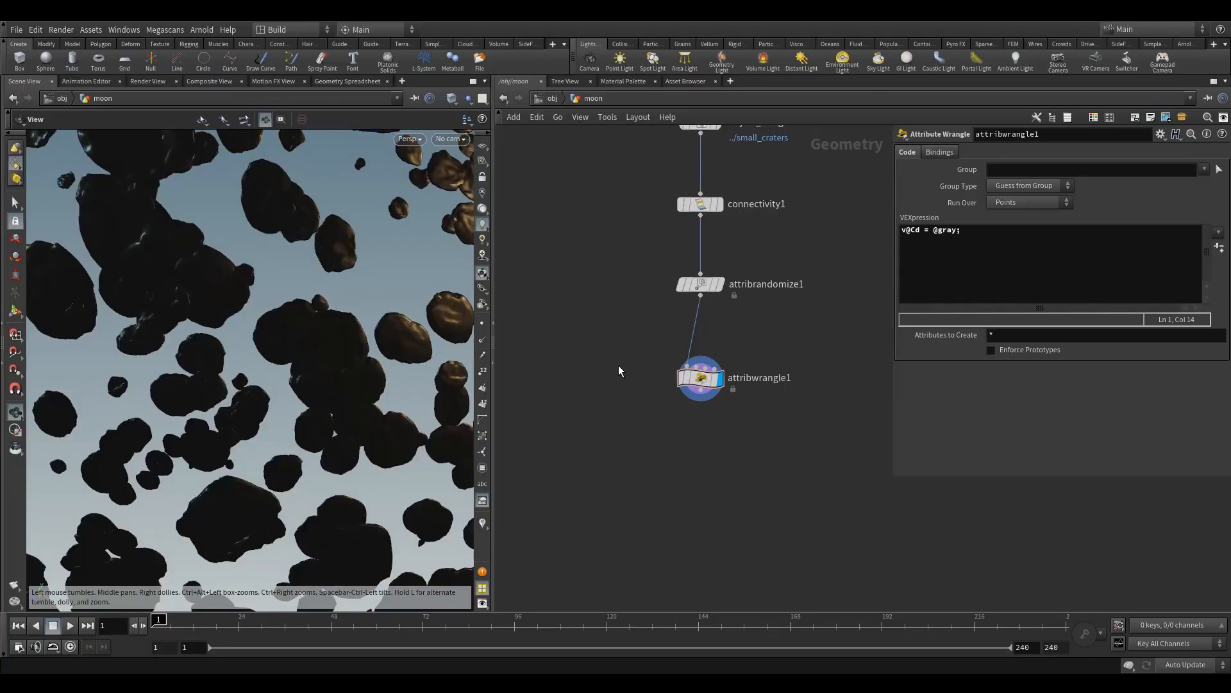
Change the attribute name in attribrandomize1 to gray, matching the wrangle expression, and check the crater shading
{"action": "left_click", "coordinate": [685, 204]}
{"action": "left_click", "coordinate": [700, 284]}
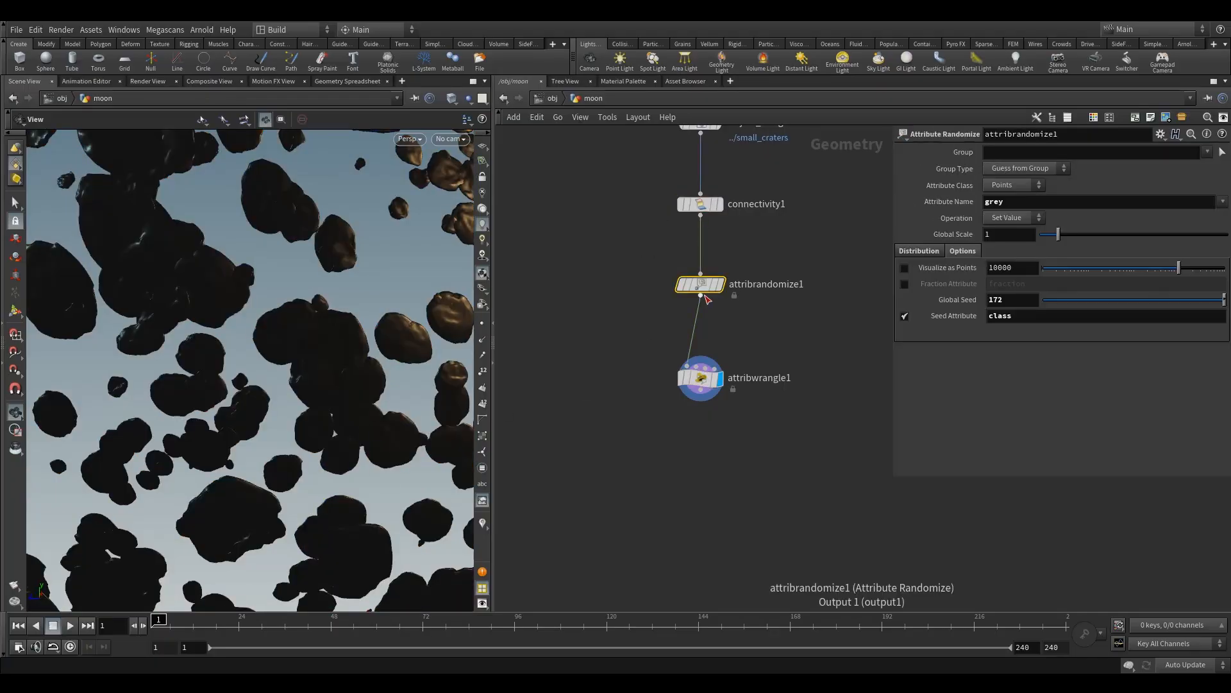
{"action": "type", "text": "a"}
{"action": "key", "text": "Return"}
{"action": "left_click_drag", "start_coordinate": [772, 338], "coordinate": [688, 396]}
{"action": "left_click_drag", "start_coordinate": [377, 329], "coordinate": [461, 397]}
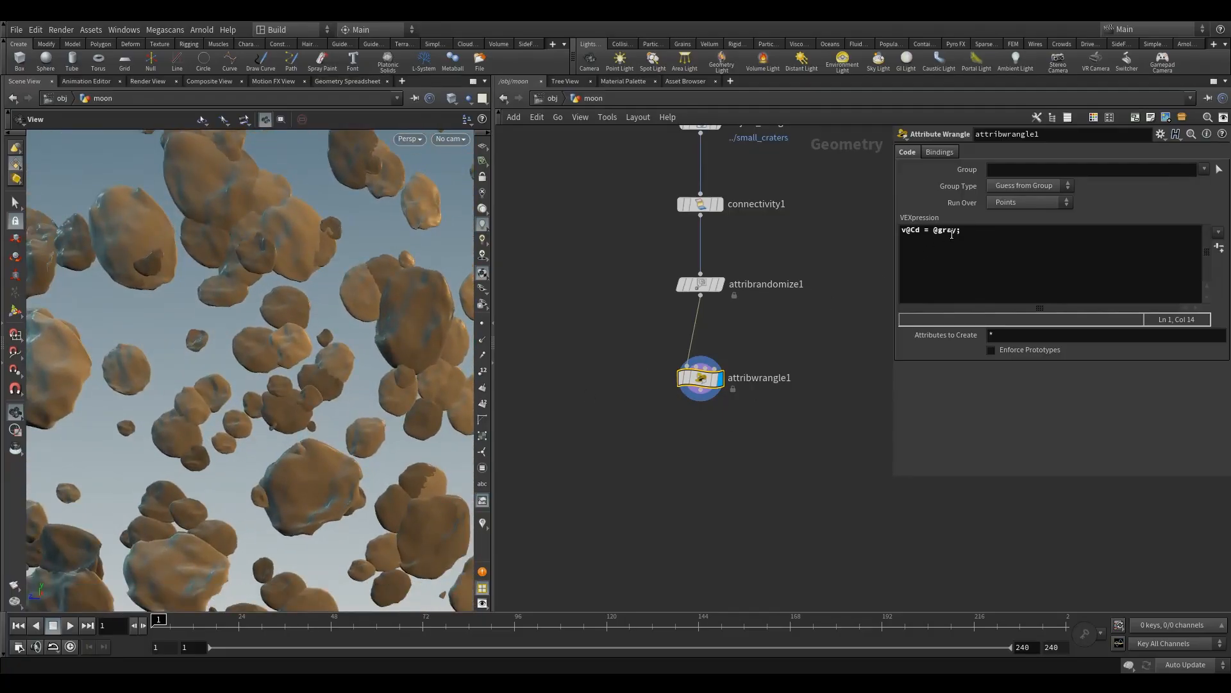
Inspect the point attributes of attribrandomize1 in the Geometry Spreadsheet, sorted by the gray attribute
{"action": "left_click_drag", "start_coordinate": [706, 294], "coordinate": [706, 295]}
{"action": "left_click", "coordinate": [691, 207]}
{"action": "left_click", "coordinate": [757, 284]}
{"action": "left_click", "coordinate": [921, 250]}
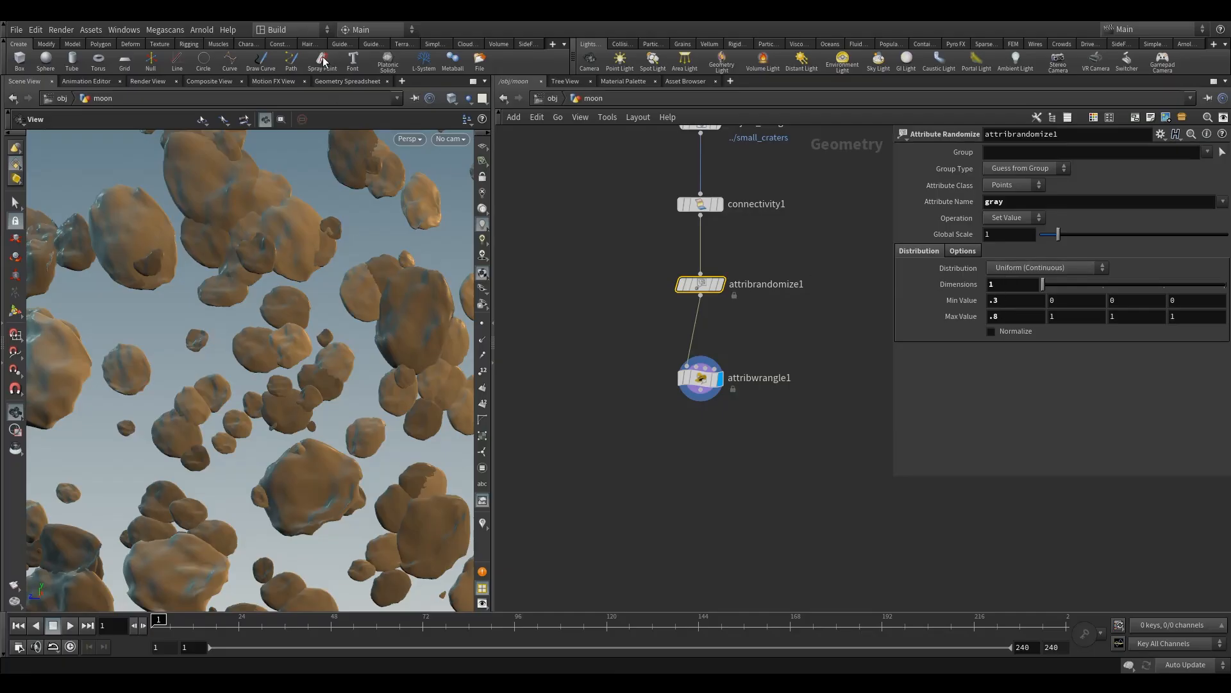
{"action": "left_click", "coordinate": [330, 81]}
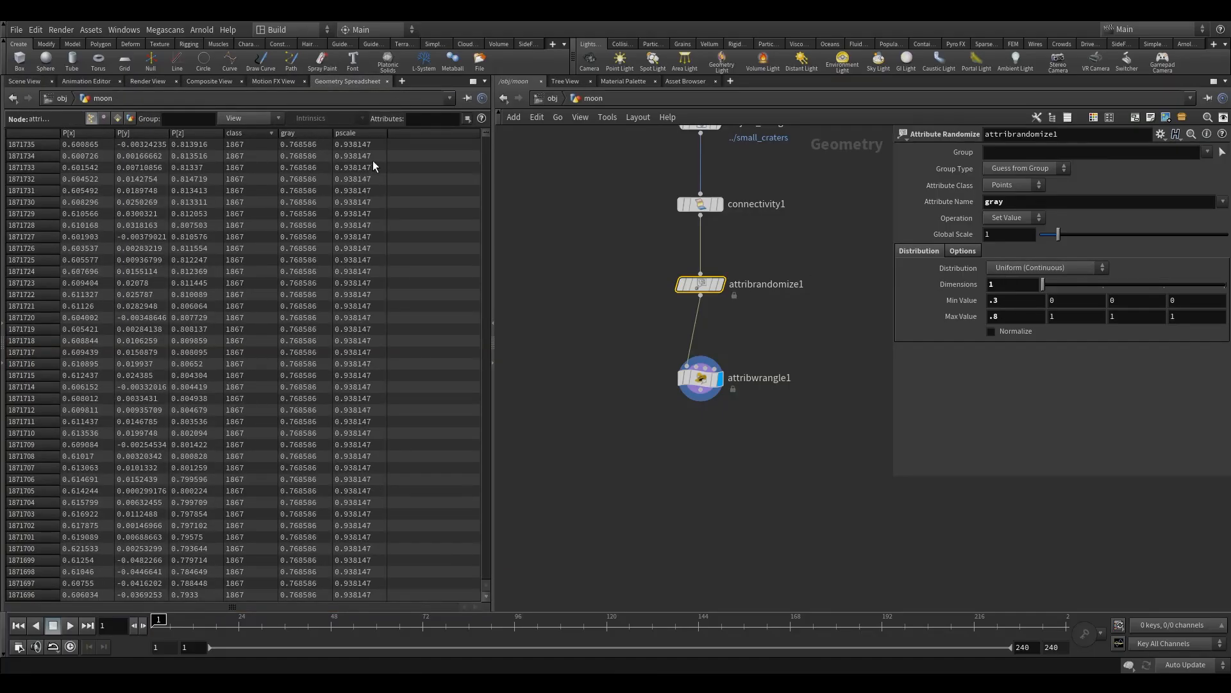
{"action": "left_click", "coordinate": [304, 133]}
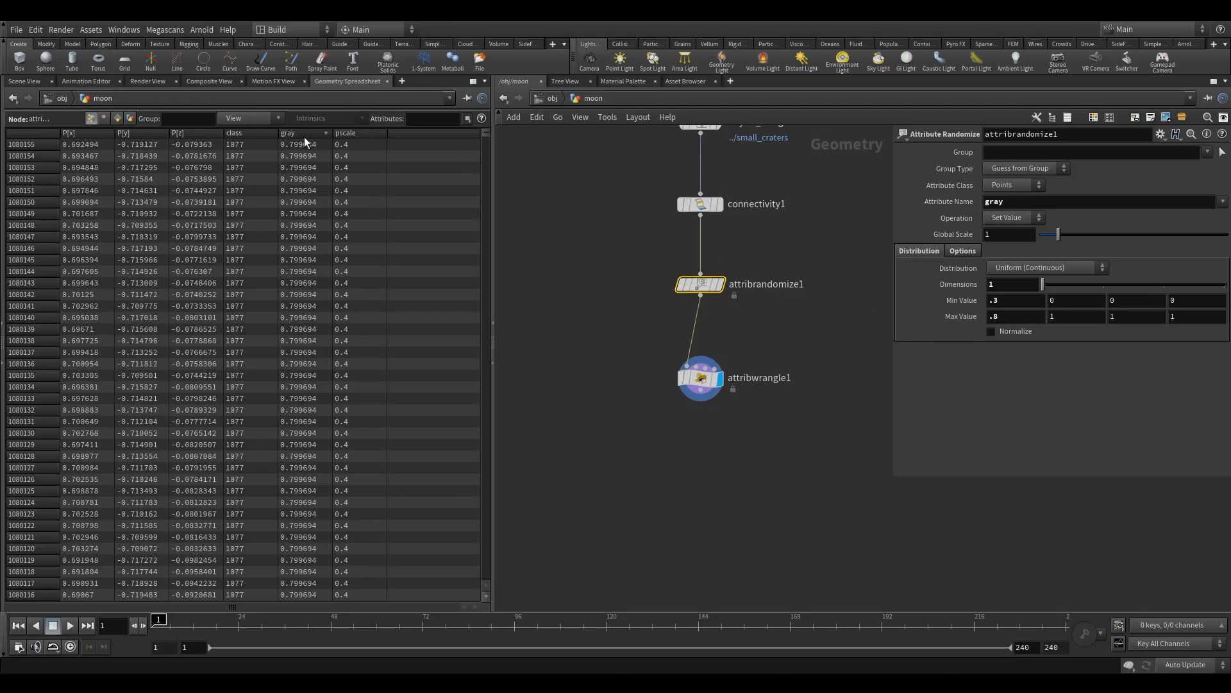
Compare the red, green and blue Cd values of attribwrangle1 with the gray attribute, checking them against its VEX expression
{"action": "left_click", "coordinate": [701, 377]}
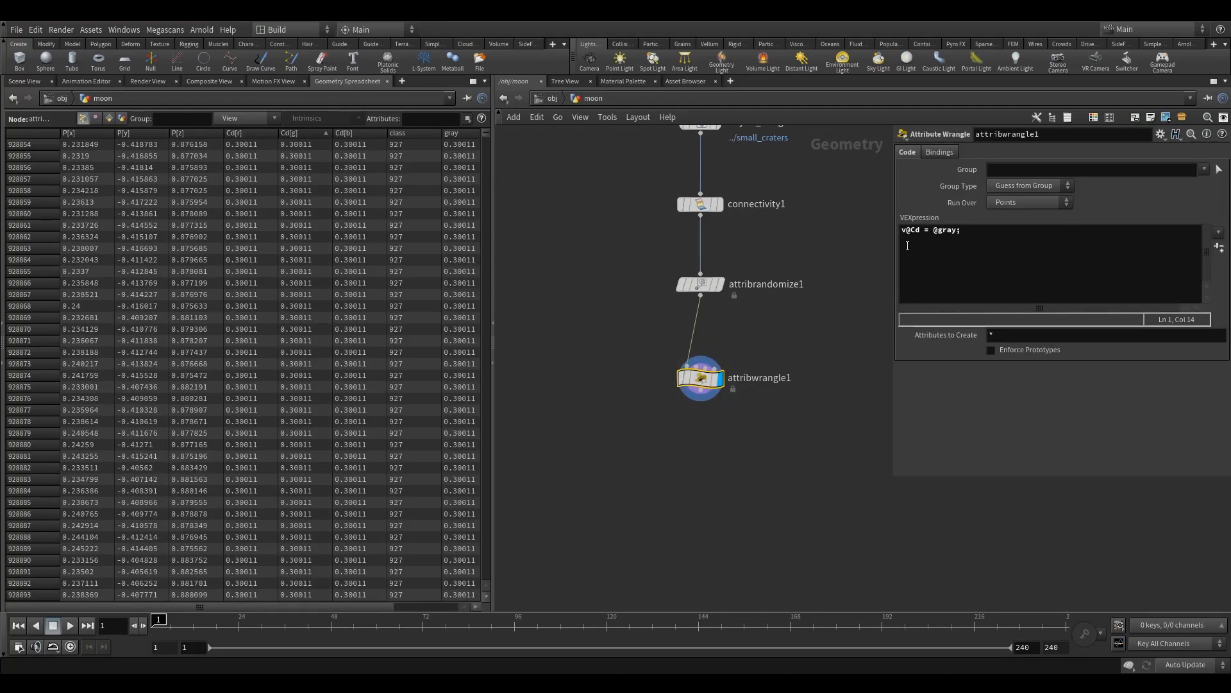
{"action": "left_click", "coordinate": [904, 232]}
{"action": "type", "text": "v@"}
{"action": "key", "text": "Right"}
{"action": "key", "text": "Right"}
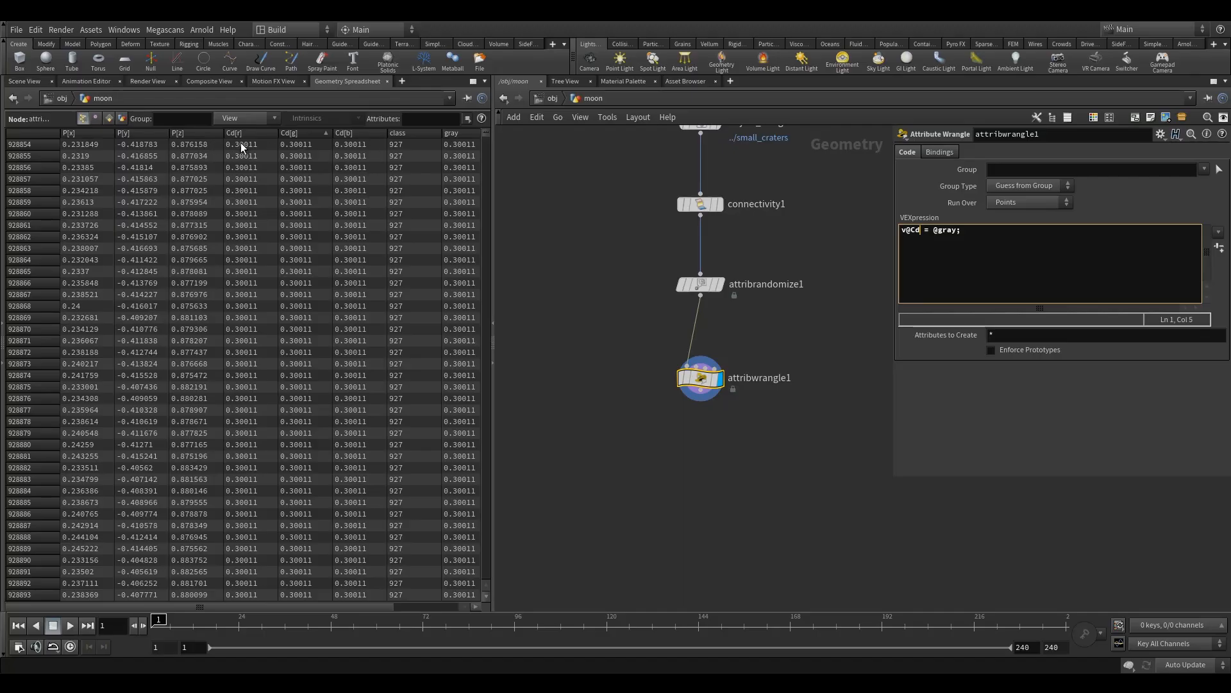
{"action": "left_click_drag", "start_coordinate": [628, 333], "coordinate": [724, 400]}
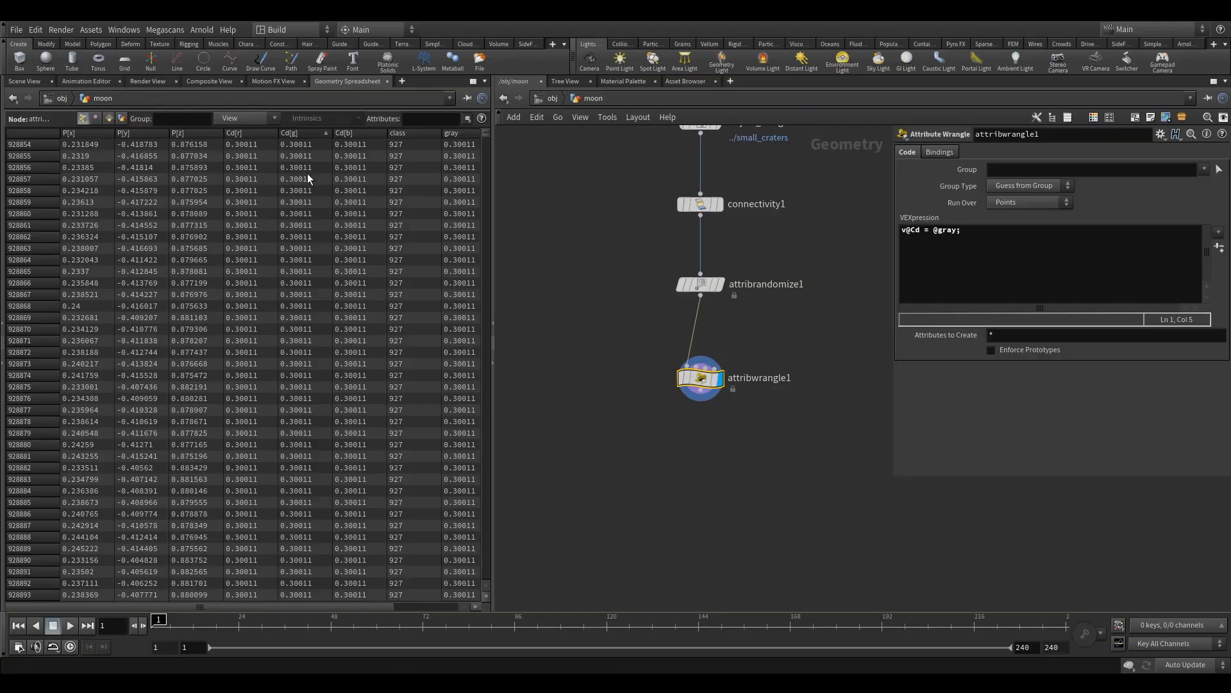
Go back to the Scene View and examine the color differences between overlapping crater pieces up close
{"action": "left_click", "coordinate": [24, 81]}
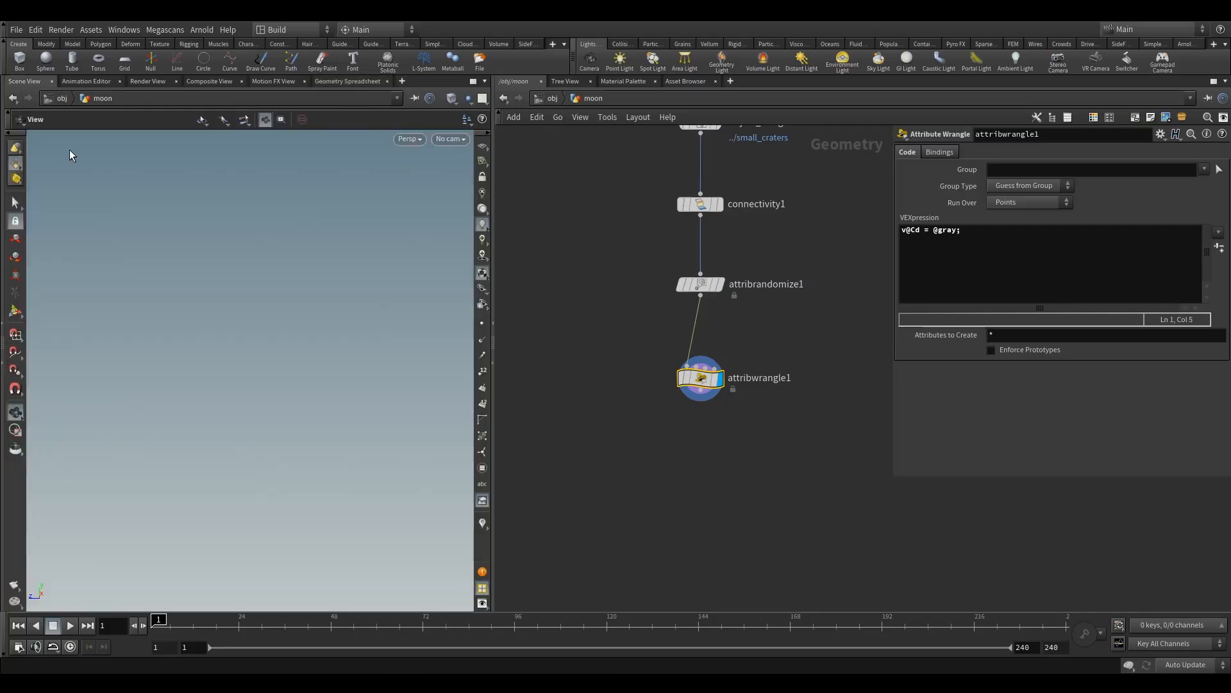
{"action": "scroll", "coordinate": [171, 395], "scroll_direction": "down", "scroll_amount": 5}
{"action": "left_click_drag", "start_coordinate": [172, 396], "coordinate": [216, 406]}
{"action": "scroll", "coordinate": [215, 406], "scroll_direction": "down", "scroll_amount": 3}
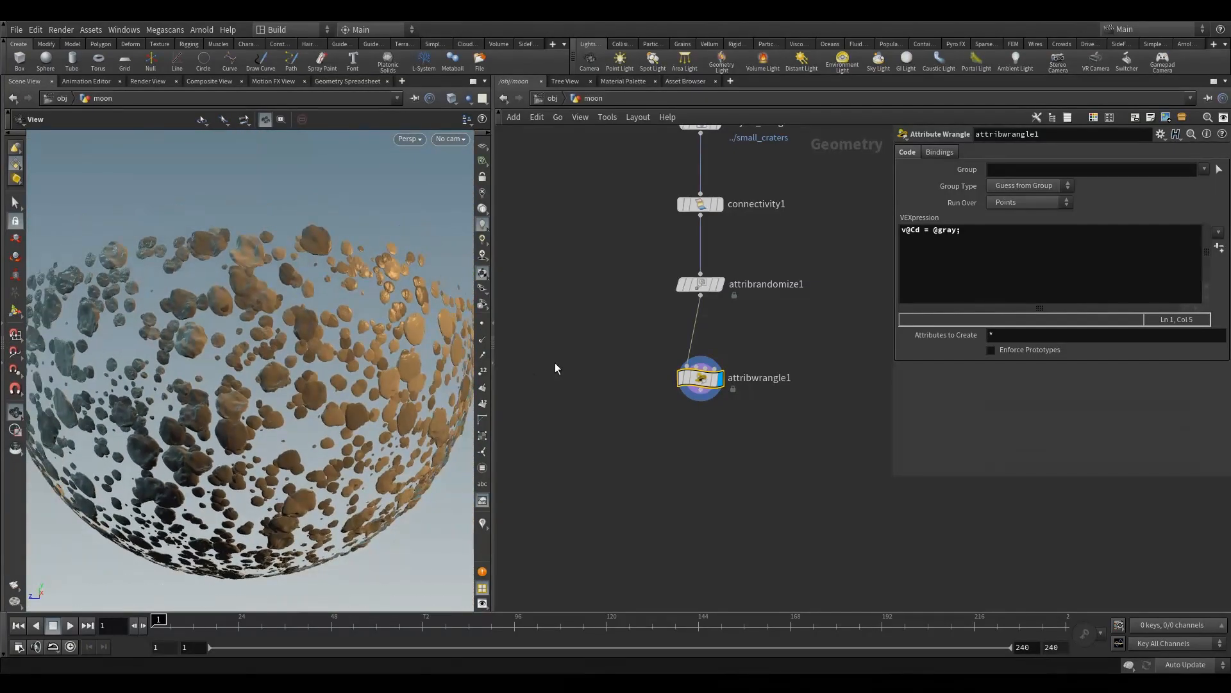
{"action": "scroll", "coordinate": [429, 332], "scroll_direction": "up", "scroll_amount": 10}
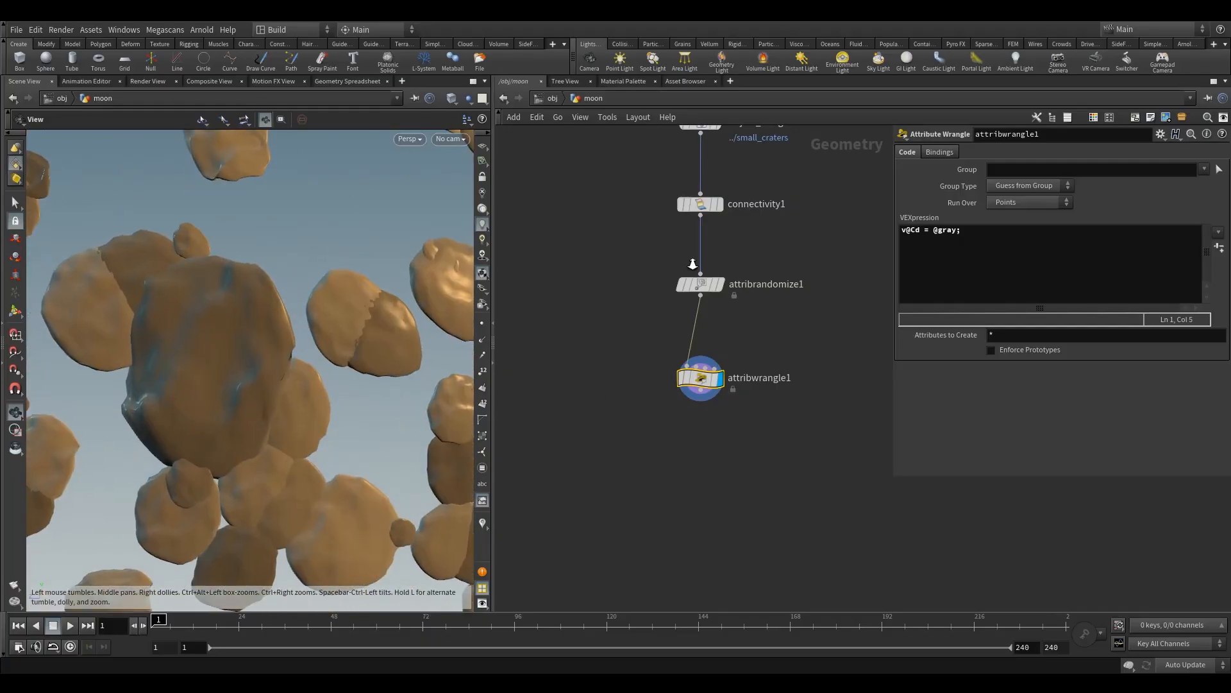
{"action": "scroll", "coordinate": [430, 332], "scroll_direction": "up", "scroll_amount": 2}
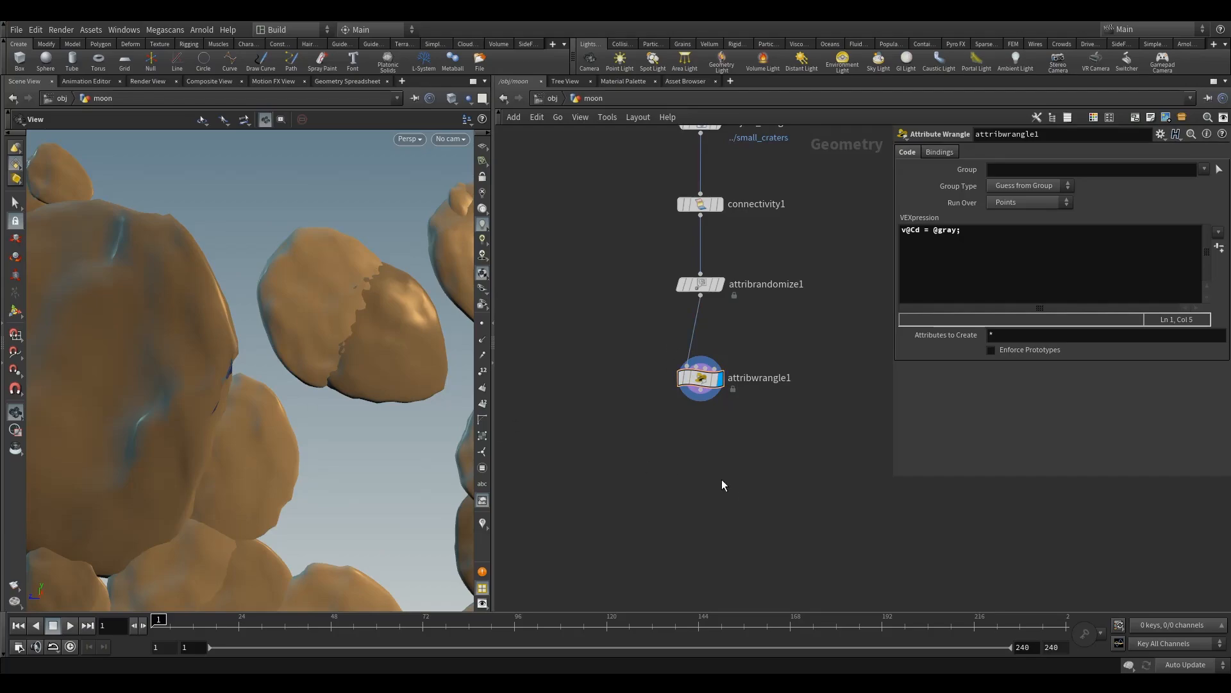
Add a VDB from Polygons node, connect it below attribwrangle1 and display it
{"action": "key", "text": "Tab"}
{"action": "type", "text": "vdbf"}
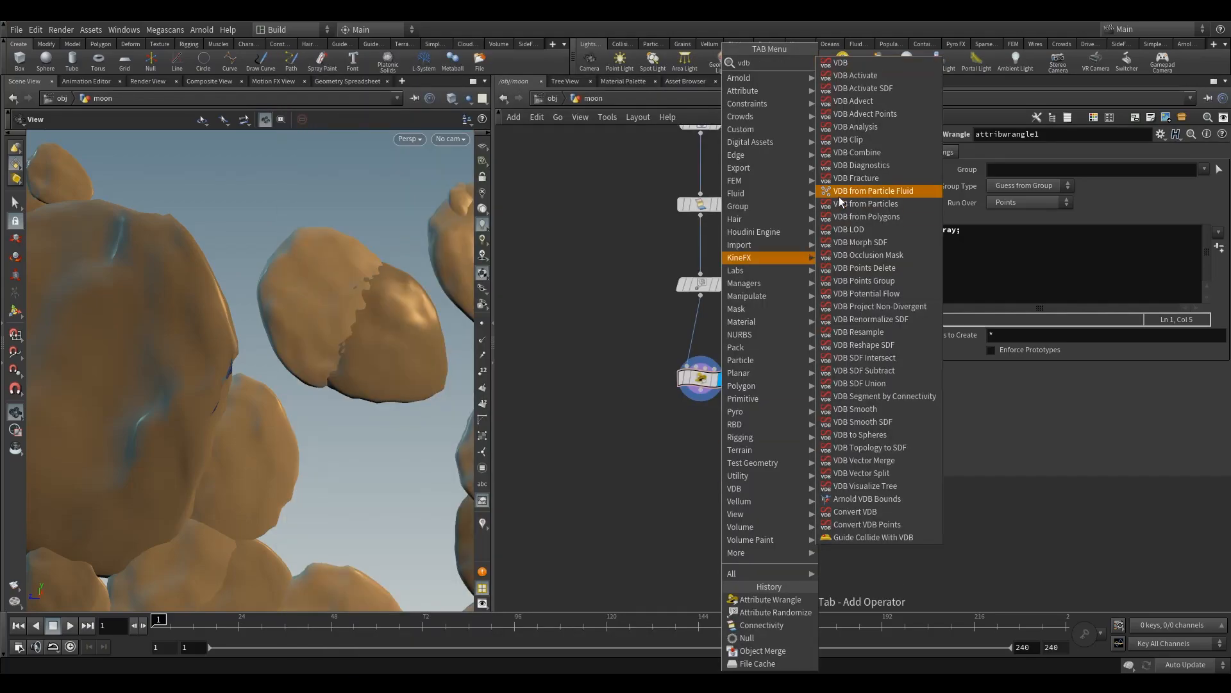
{"action": "left_click", "coordinate": [866, 101]}
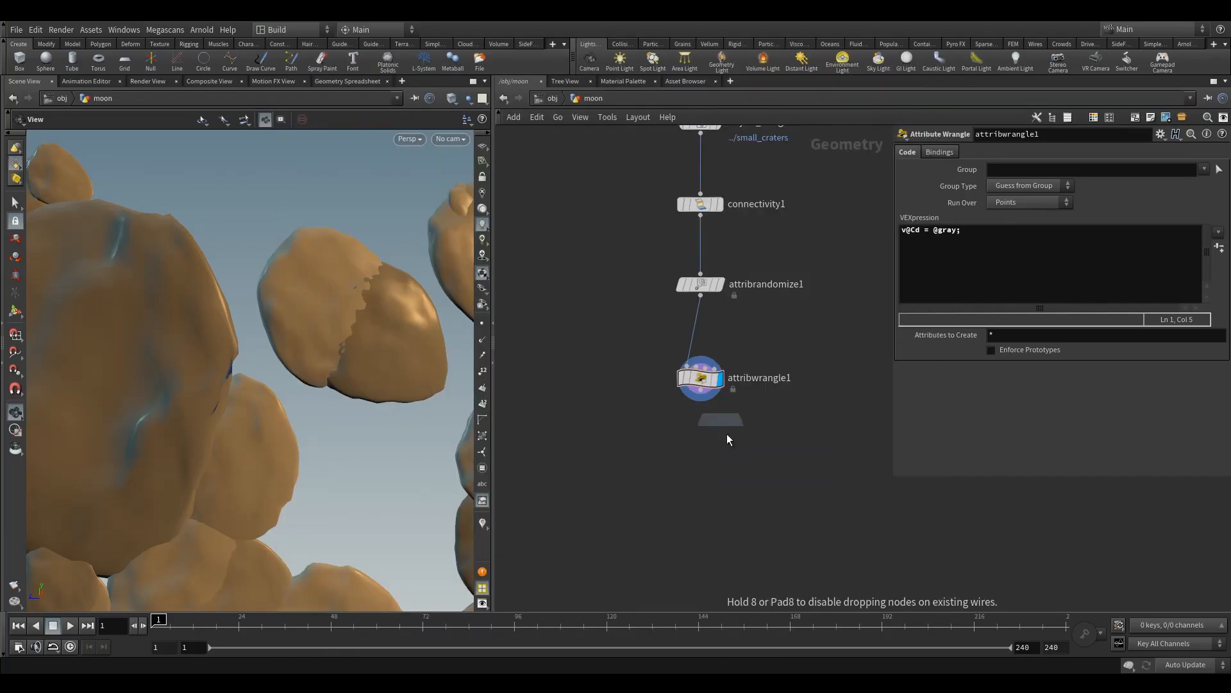
{"action": "left_click", "coordinate": [760, 475]}
{"action": "mouse_move", "coordinate": [794, 451]}
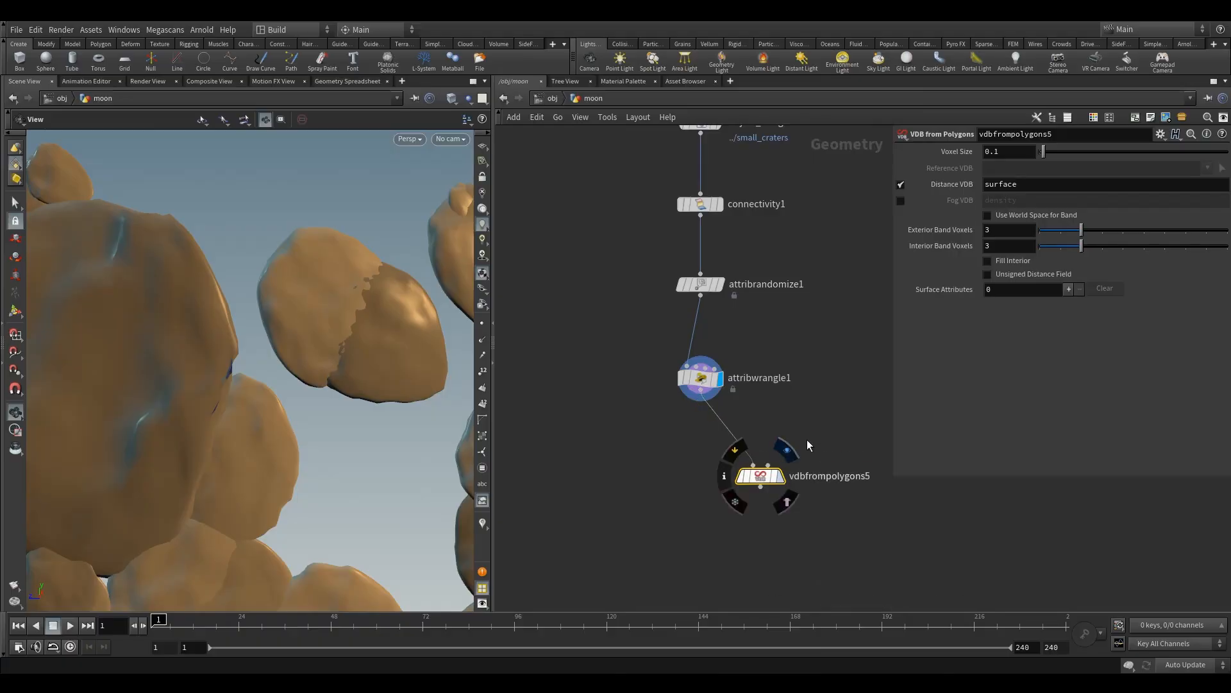
{"action": "left_click", "coordinate": [788, 448]}
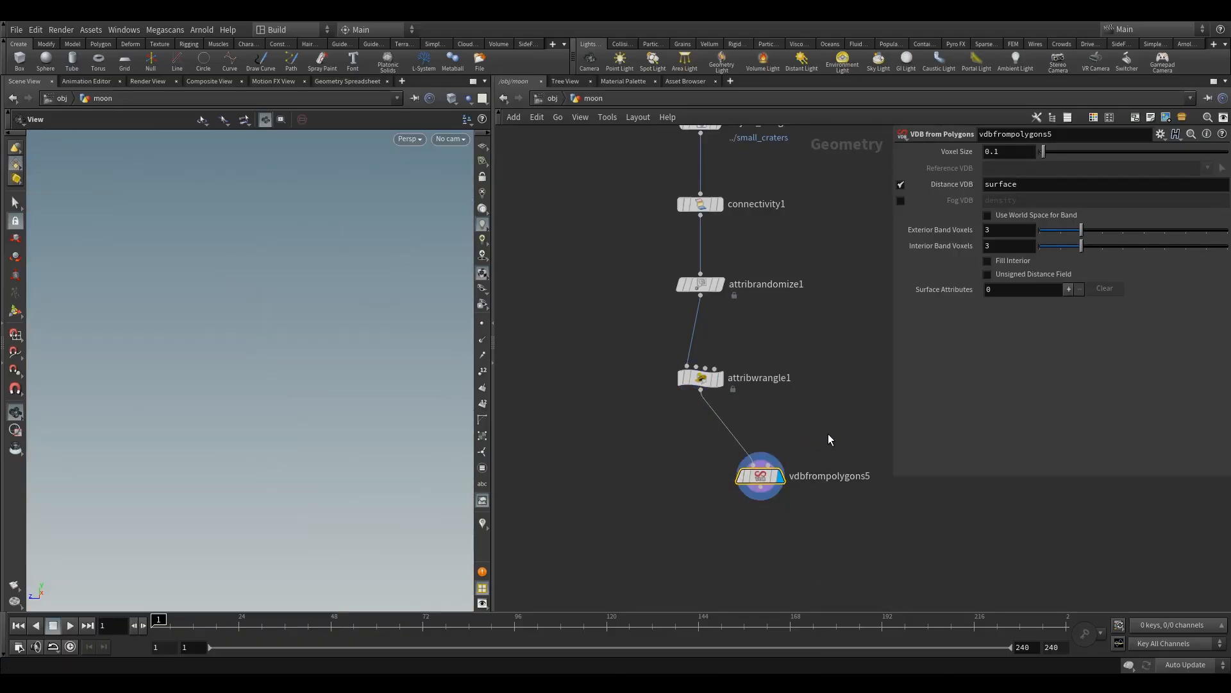
Find the voxel_size_control null in the moon network and show its parameters
{"action": "scroll", "coordinate": [790, 388], "scroll_direction": "down", "scroll_amount": 2}
{"action": "scroll", "coordinate": [790, 387], "scroll_direction": "down", "scroll_amount": 5}
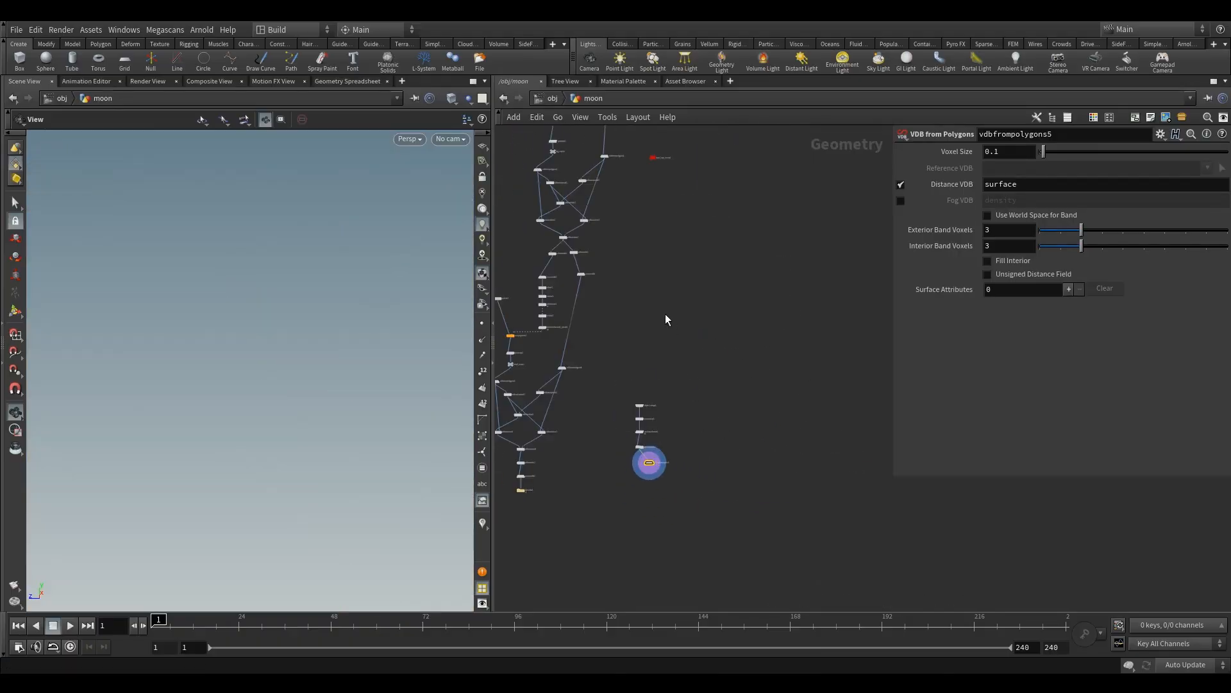
{"action": "scroll", "coordinate": [642, 260], "scroll_direction": "up", "scroll_amount": 2}
{"action": "left_click", "coordinate": [635, 247]}
{"action": "right_click", "coordinate": [1043, 178]}
{"action": "mouse_move", "coordinate": [1086, 252]}
{"action": "left_click", "coordinate": [1001, 248]}
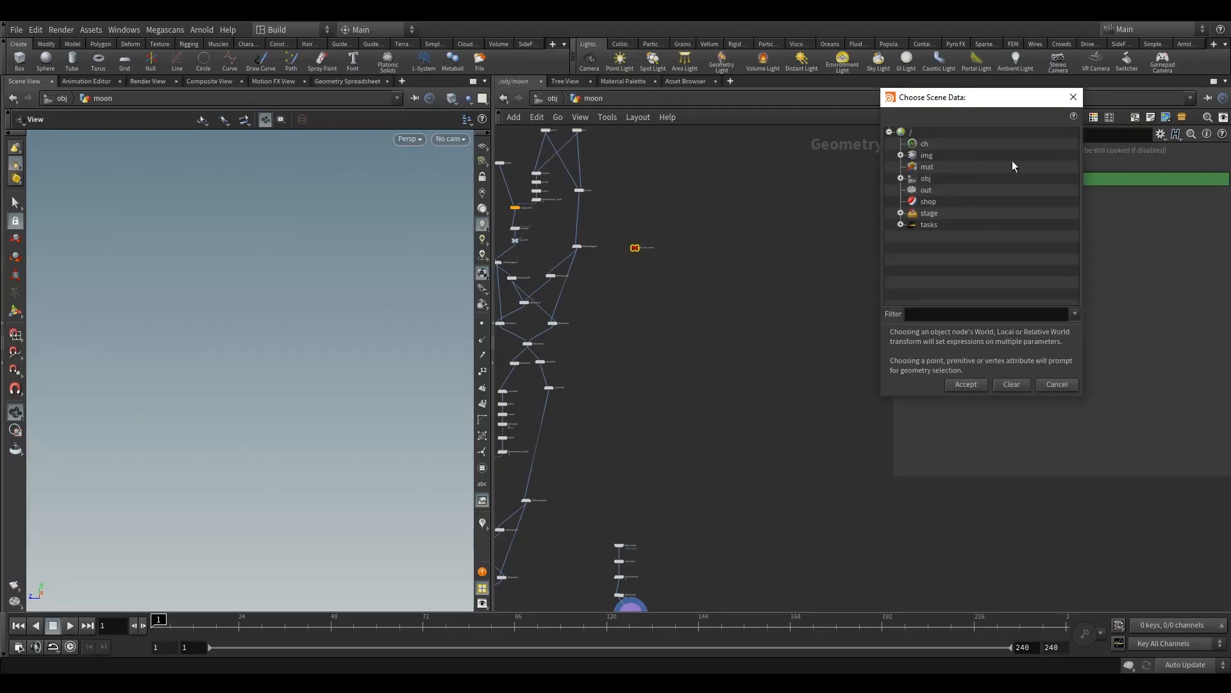
{"action": "left_click", "coordinate": [1074, 101]}
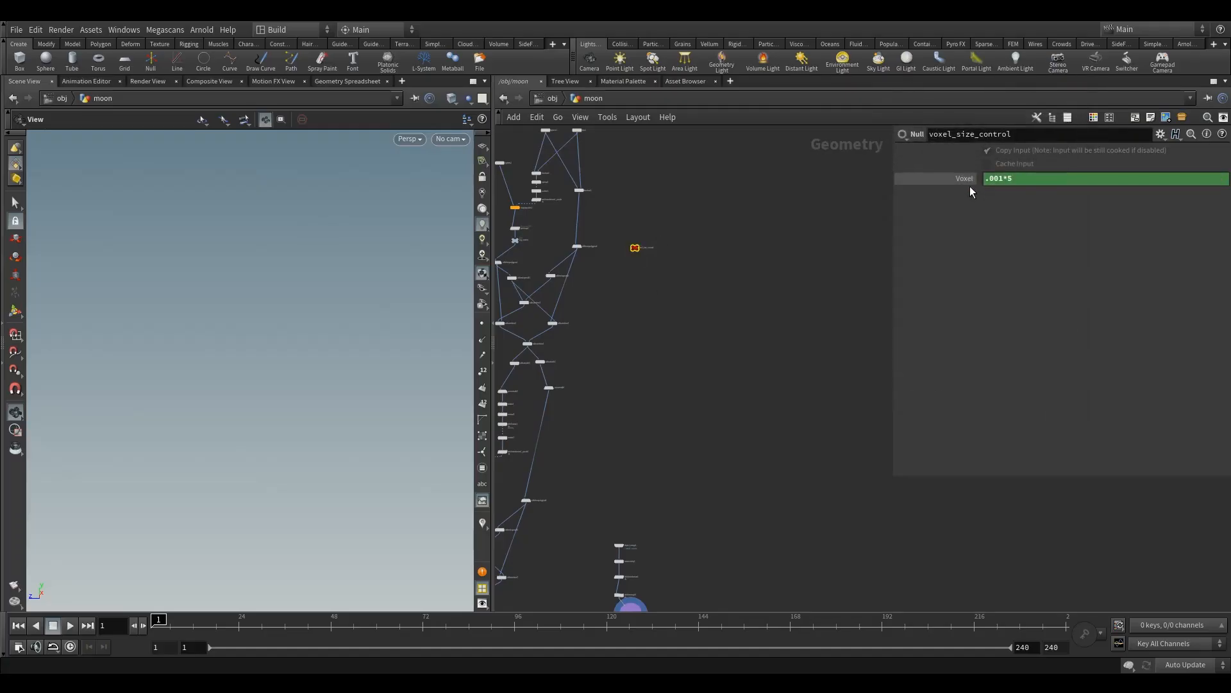
Copy the Voxel parameter of voxel_size_control and paste it as a relative reference into the Voxel Size of vdbfrompolygons5
{"action": "right_click", "coordinate": [1001, 180]}
{"action": "left_click", "coordinate": [1052, 263]}
{"action": "scroll", "coordinate": [640, 449], "scroll_direction": "up", "scroll_amount": 6}
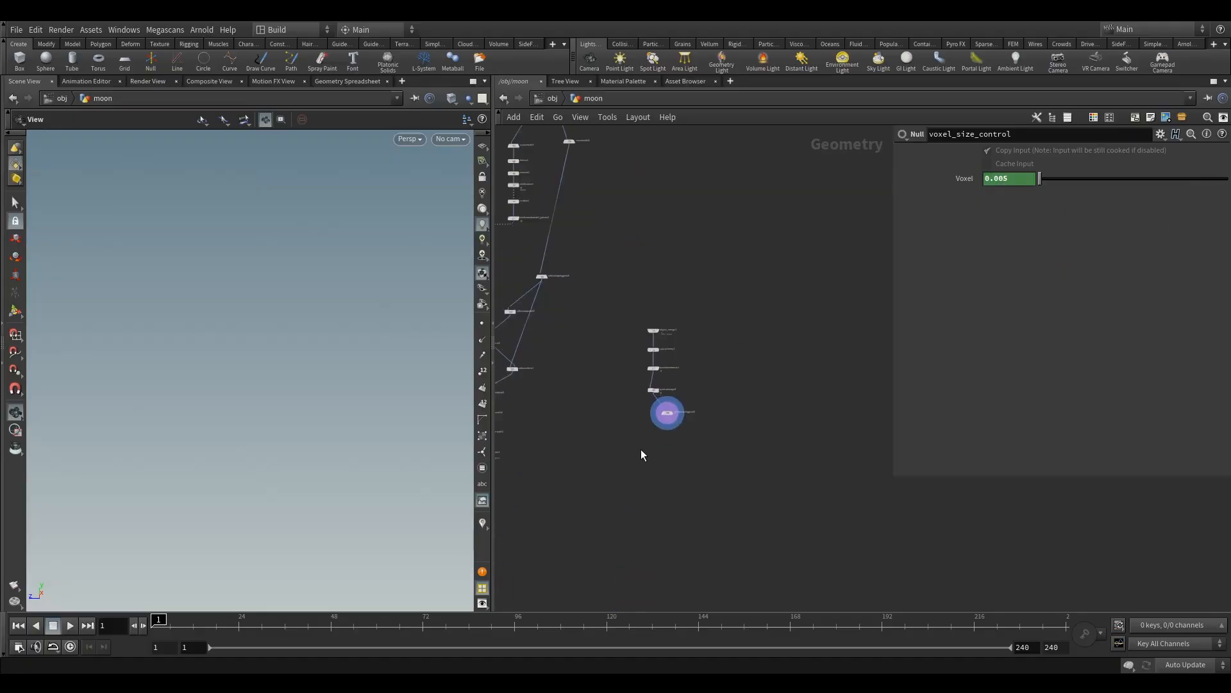
{"action": "left_click_drag", "start_coordinate": [721, 386], "coordinate": [702, 356]}
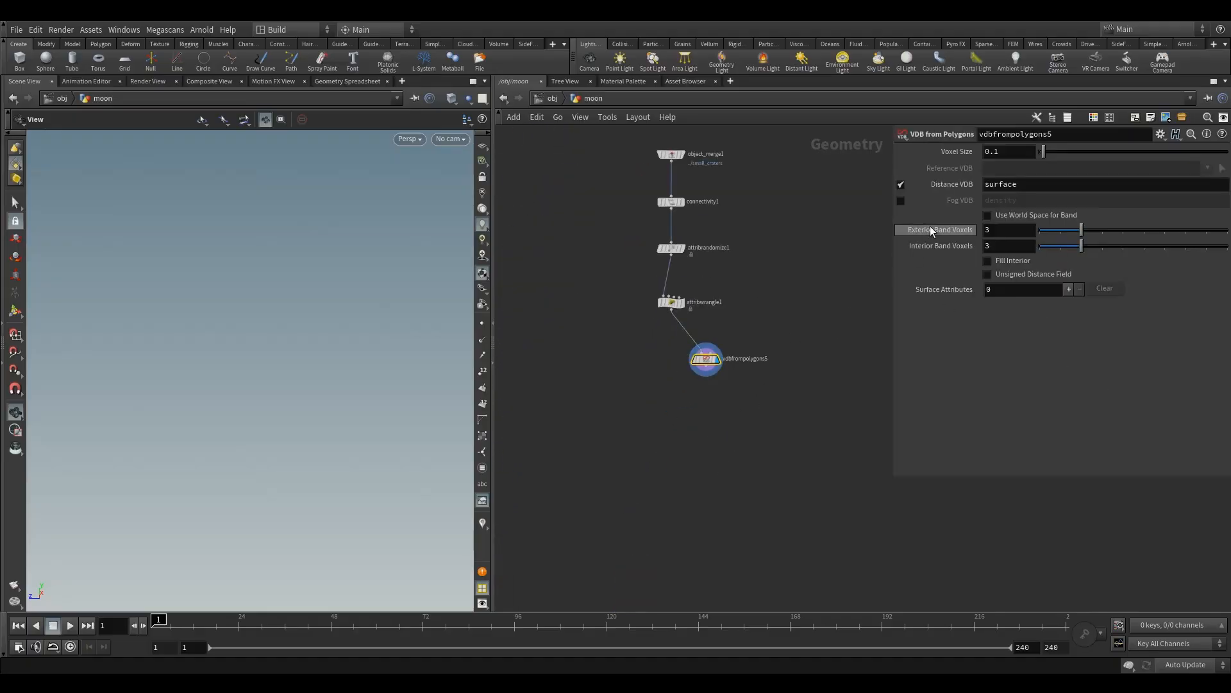
{"action": "right_click", "coordinate": [1009, 152]}
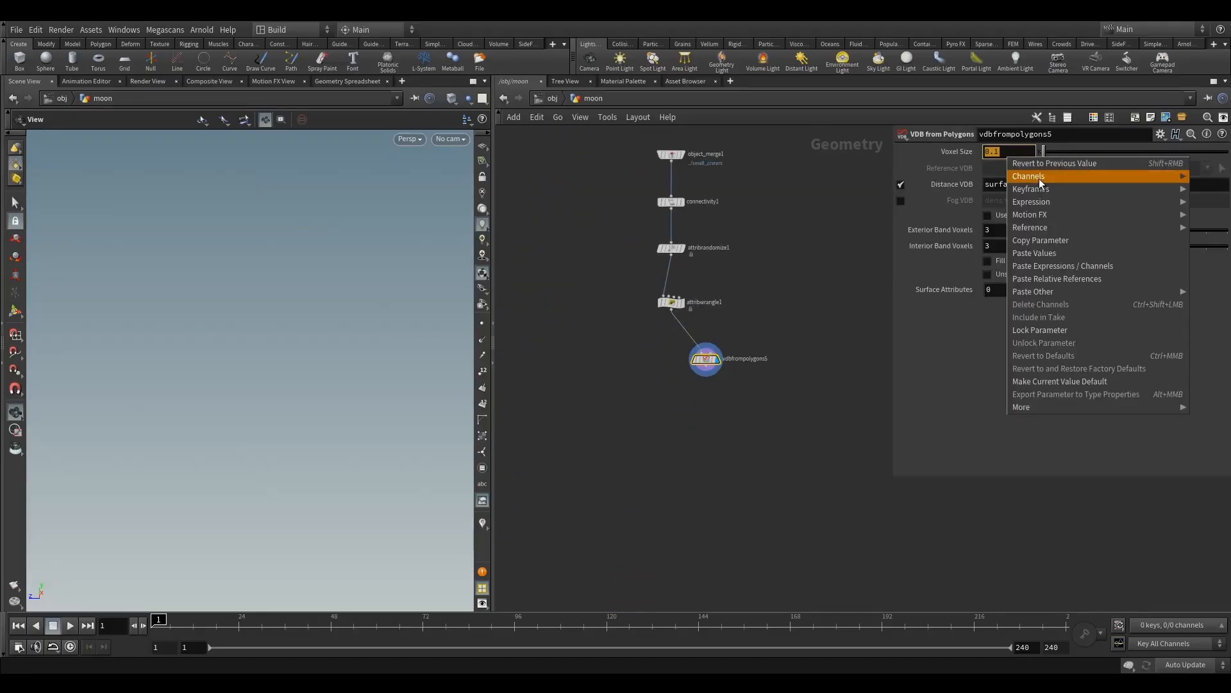
{"action": "left_click", "coordinate": [1056, 279]}
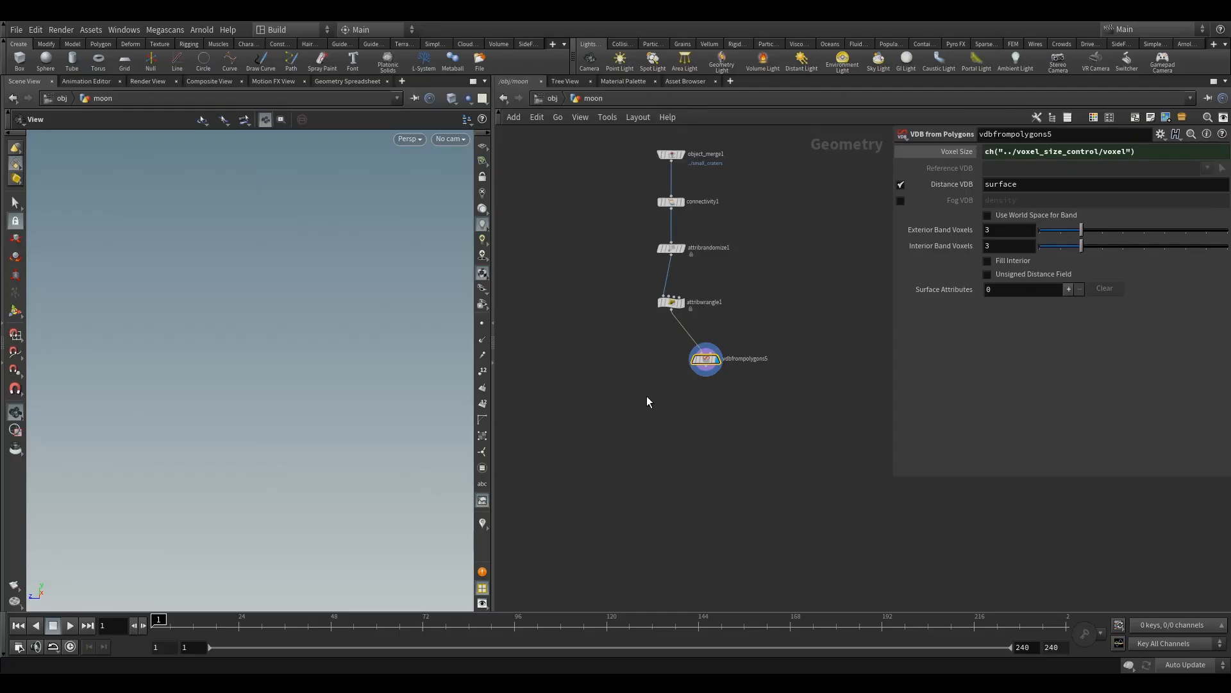
{"action": "right_click_drag", "start_coordinate": [336, 411], "coordinate": [400, 431]}
Reposition vdbfrompolygons5 slightly and add a Convert VDB node below it
{"action": "left_click_drag", "start_coordinate": [706, 358], "coordinate": [731, 363]}
{"action": "scroll", "coordinate": [666, 443], "scroll_direction": "up", "scroll_amount": 3}
{"action": "middle_click_drag", "start_coordinate": [749, 408], "coordinate": [691, 397]}
{"action": "key", "text": "Tab"}
{"action": "type", "text": "conver"}
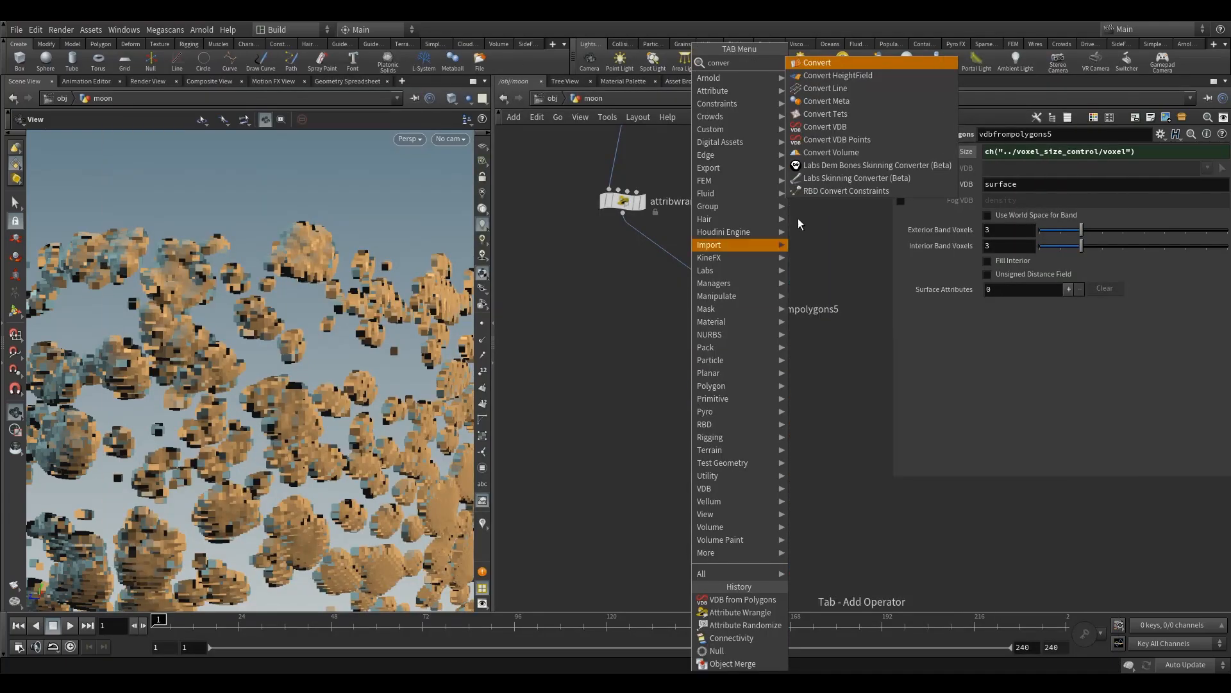
{"action": "left_click", "coordinate": [837, 128]}
{"action": "left_click", "coordinate": [732, 402]}
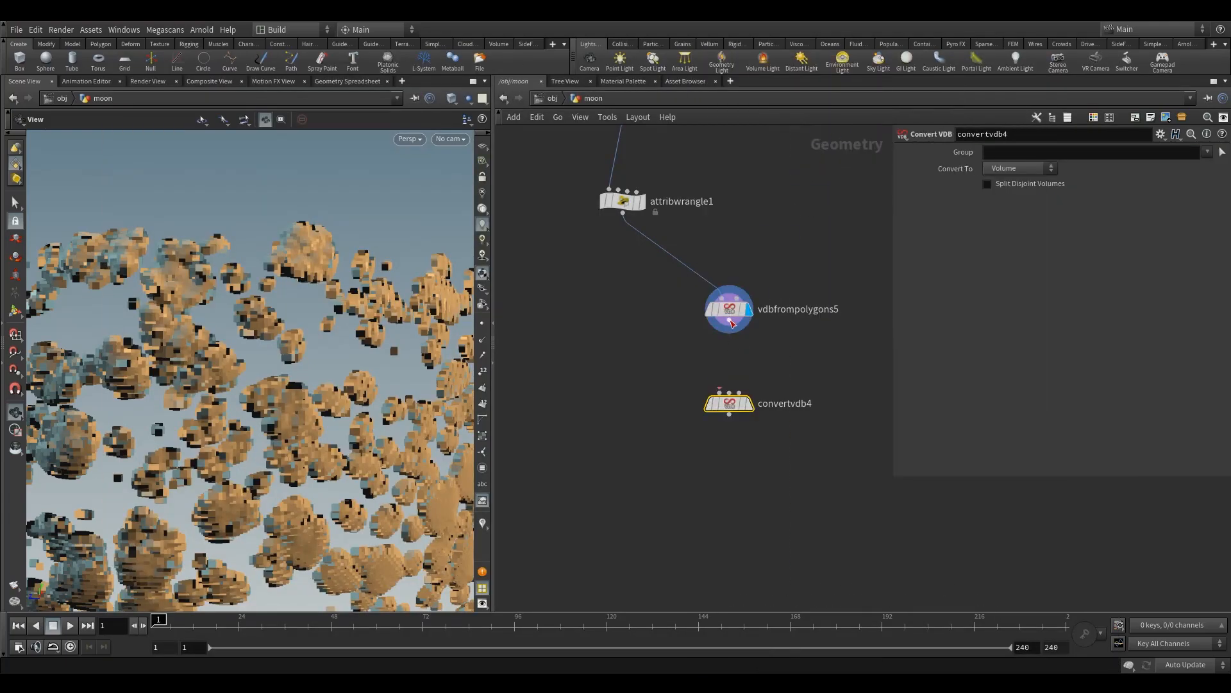
Connect convertvdb4 to vdbfrompolygons5, set it to convert to Polygons and display the resulting mesh
{"action": "left_click", "coordinate": [1016, 168]}
{"action": "left_click", "coordinate": [1006, 196]}
{"action": "left_click", "coordinate": [749, 402]}
{"action": "left_click_drag", "start_coordinate": [359, 408], "coordinate": [307, 411]}
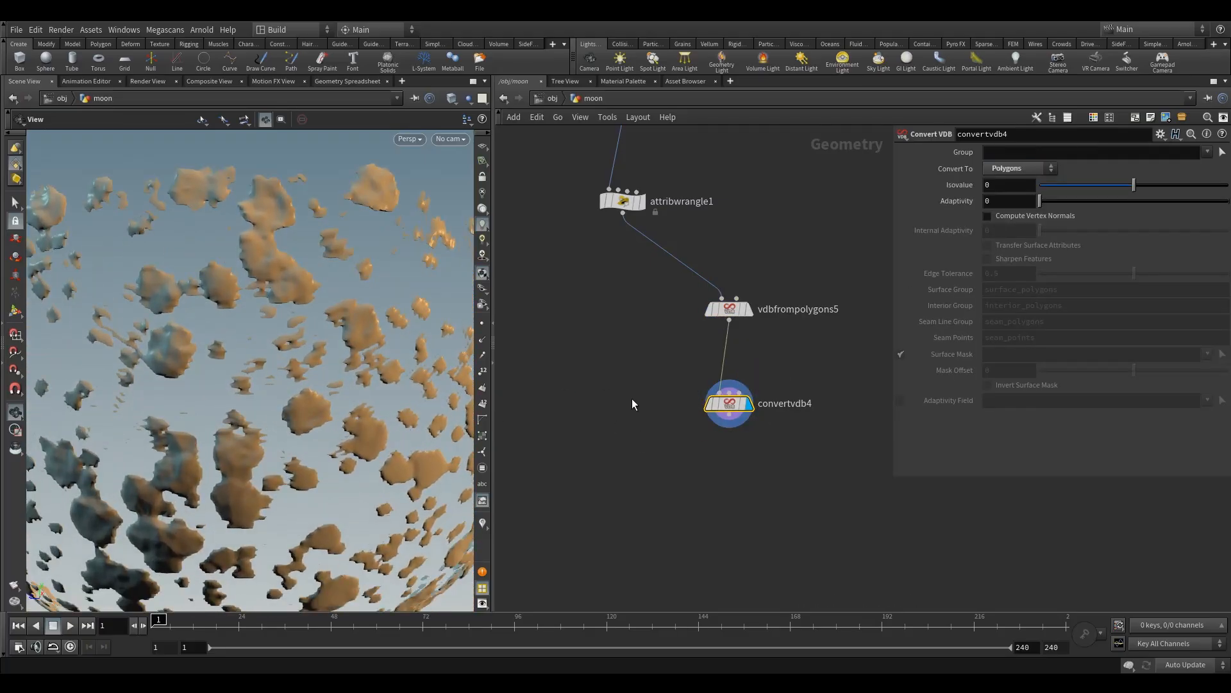
{"action": "left_click_drag", "start_coordinate": [728, 402], "coordinate": [728, 414]}
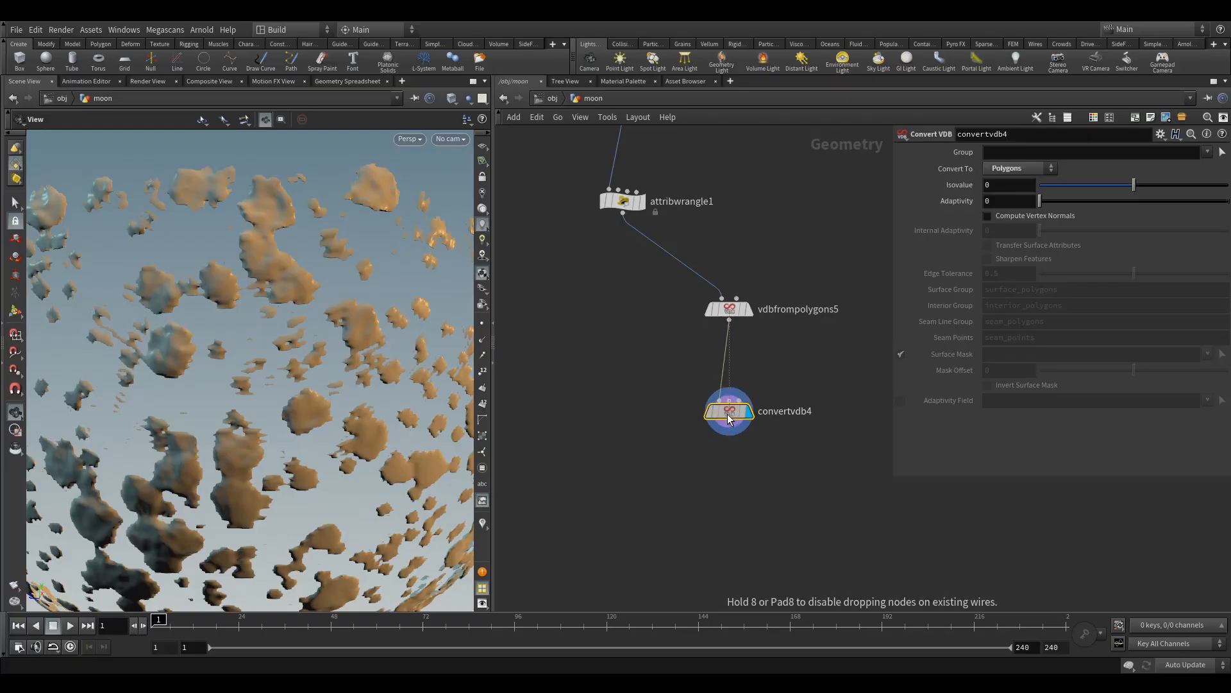
Add an Attribute Transfer node with convertvdb4 as its first input and attribwrangle1 as its second, and display it
{"action": "middle_click_drag", "start_coordinate": [647, 427], "coordinate": [685, 425]}
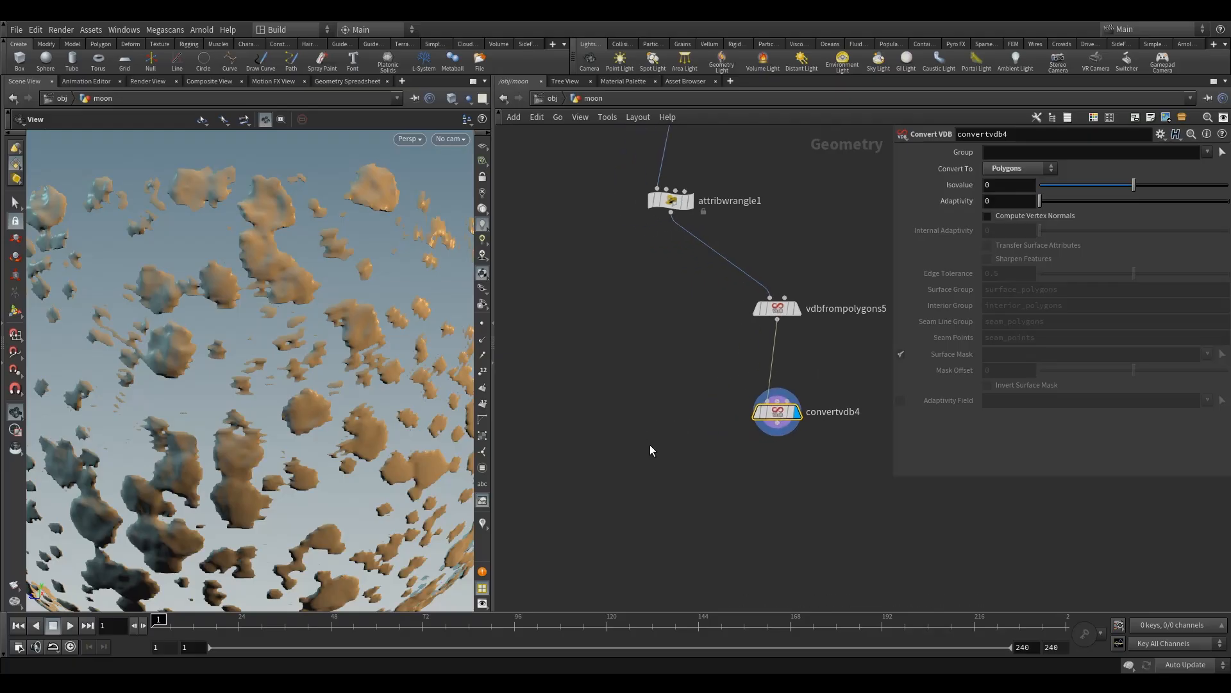
{"action": "key", "text": "Tab"}
{"action": "type", "text": "at"}
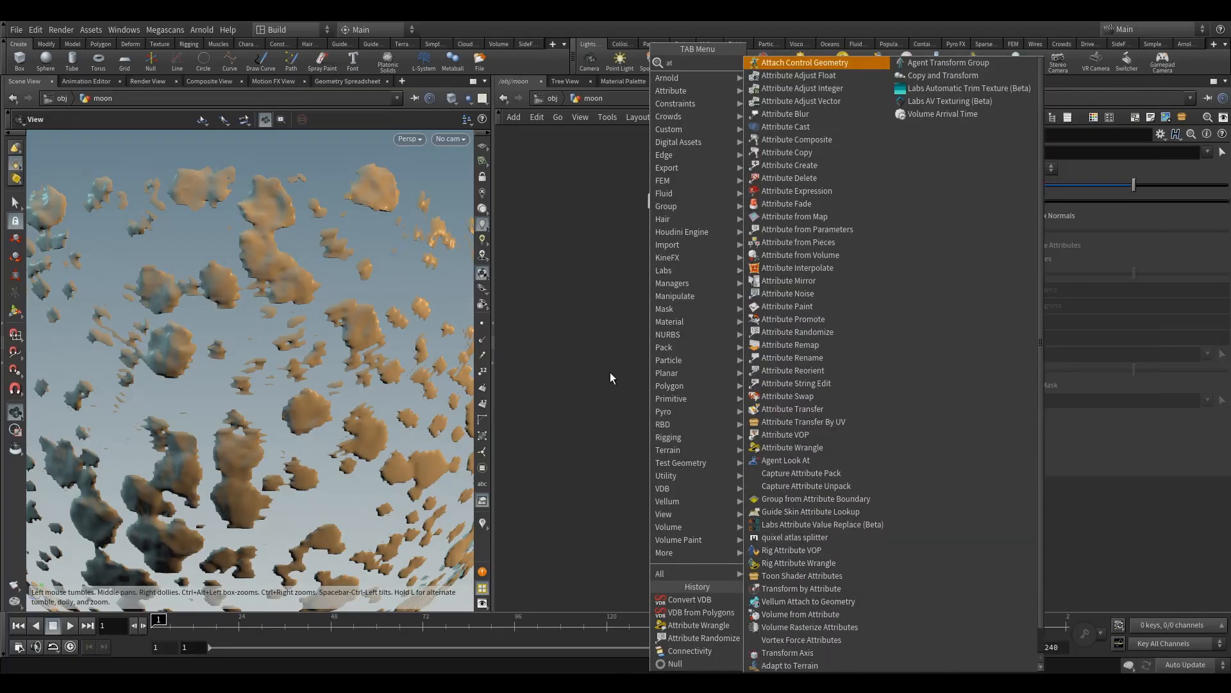
{"action": "left_click", "coordinate": [806, 413]}
{"action": "left_click", "coordinate": [739, 511]}
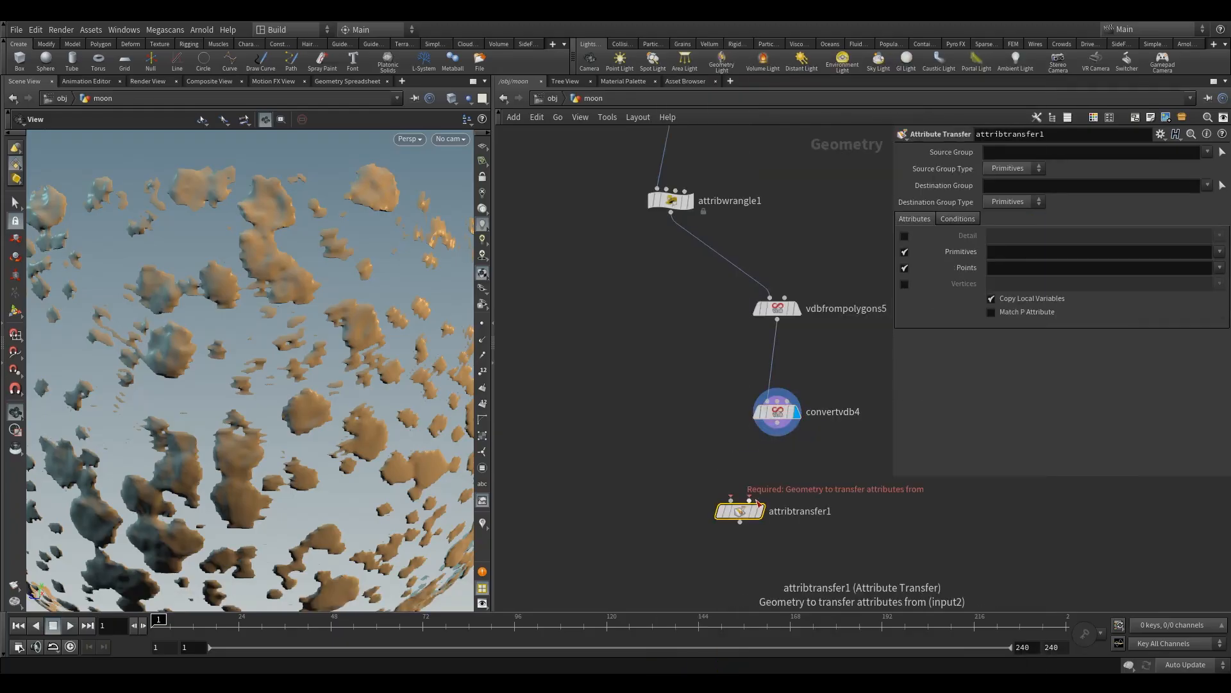
{"action": "left_click_drag", "start_coordinate": [732, 500], "coordinate": [778, 422]}
{"action": "left_click_drag", "start_coordinate": [749, 500], "coordinate": [671, 212]}
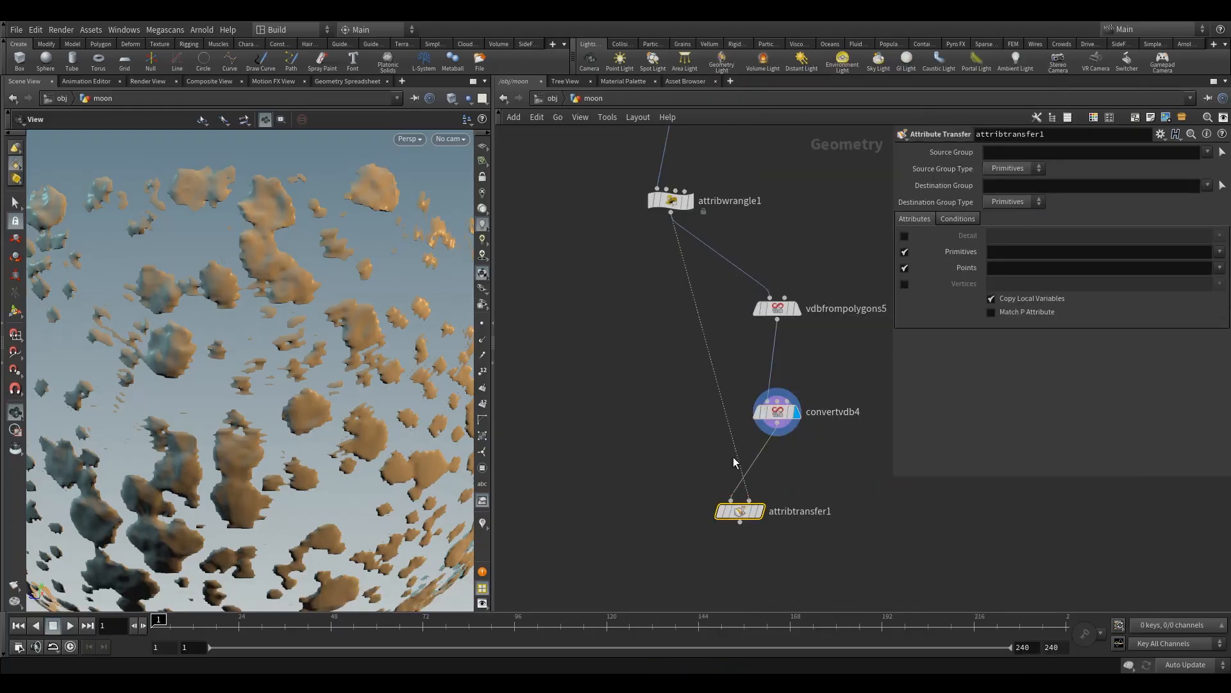
{"action": "left_click", "coordinate": [758, 510]}
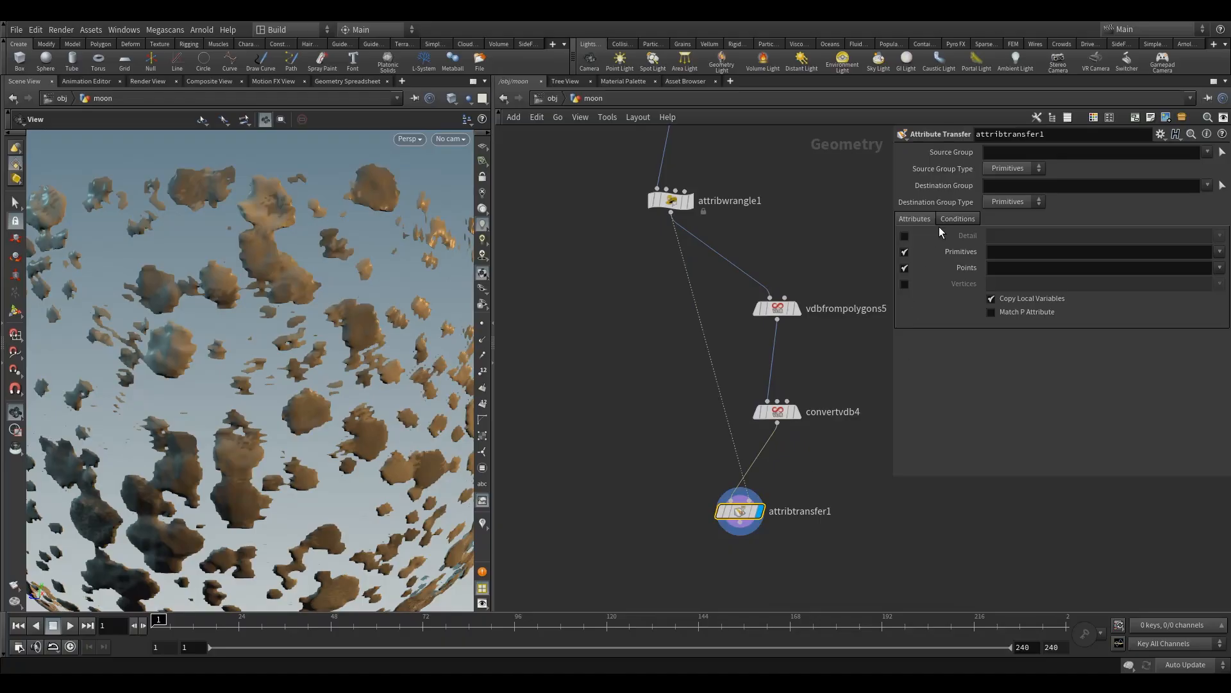
Examine the transferred colors where the merged crater pieces meet, from a distance and up close
{"action": "right_click_drag", "start_coordinate": [251, 396], "coordinate": [249, 445]}
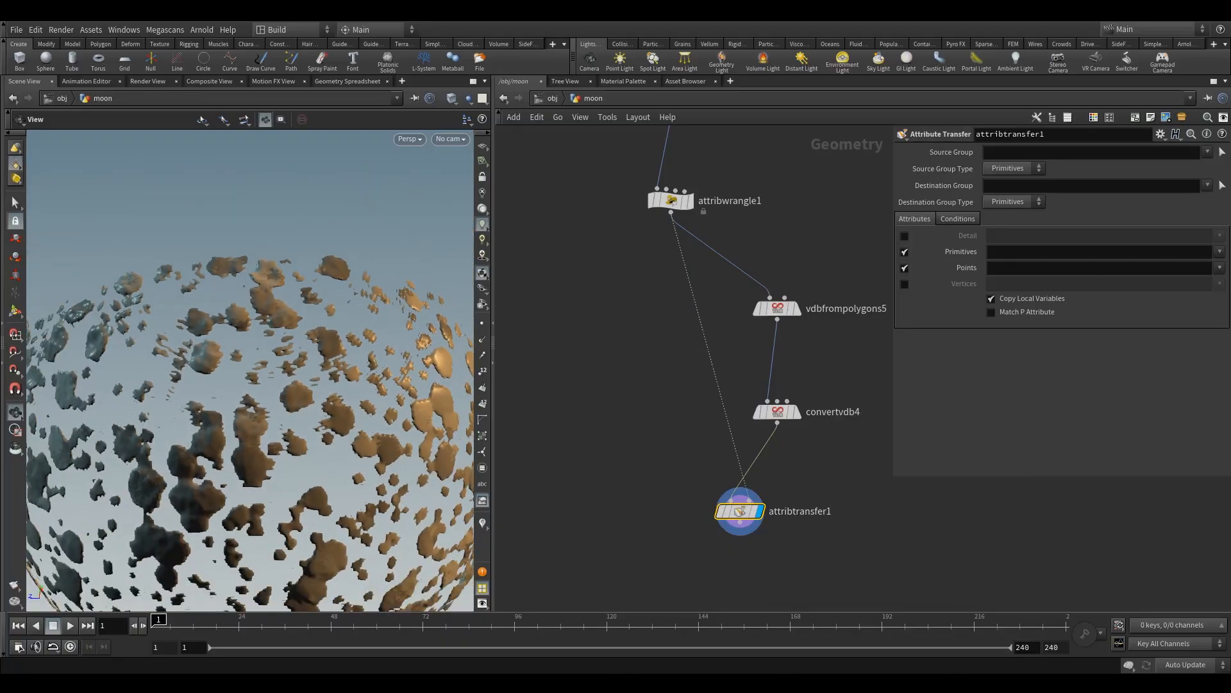
{"action": "right_click_drag", "start_coordinate": [374, 418], "coordinate": [631, 380]}
{"action": "left_click_drag", "start_coordinate": [332, 453], "coordinate": [288, 322]}
{"action": "scroll", "coordinate": [417, 443], "scroll_direction": "up", "scroll_amount": 5}
{"action": "left_click_drag", "start_coordinate": [420, 435], "coordinate": [212, 372]}
{"action": "right_click_drag", "start_coordinate": [317, 441], "coordinate": [293, 455]}
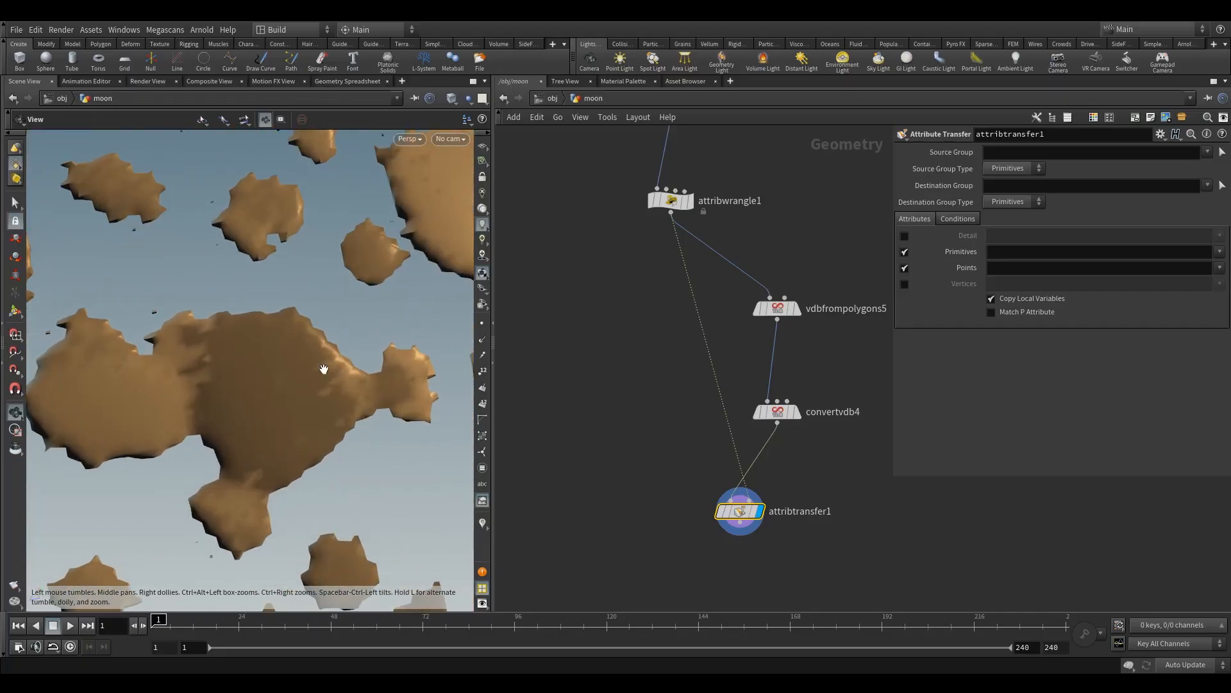
Add an Attribute Blur node and connect it below attribtransfer1
{"action": "middle_click_drag", "start_coordinate": [688, 511], "coordinate": [645, 415]}
{"action": "key", "text": "Tab"}
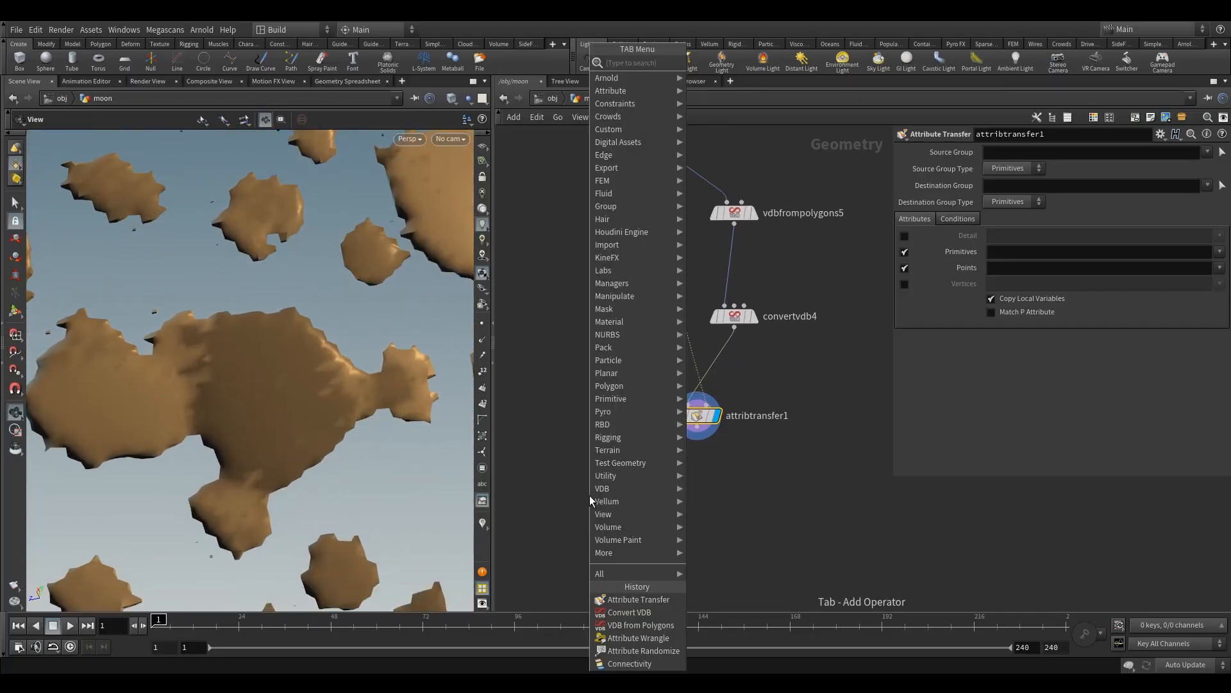
{"action": "type", "text": "ab"}
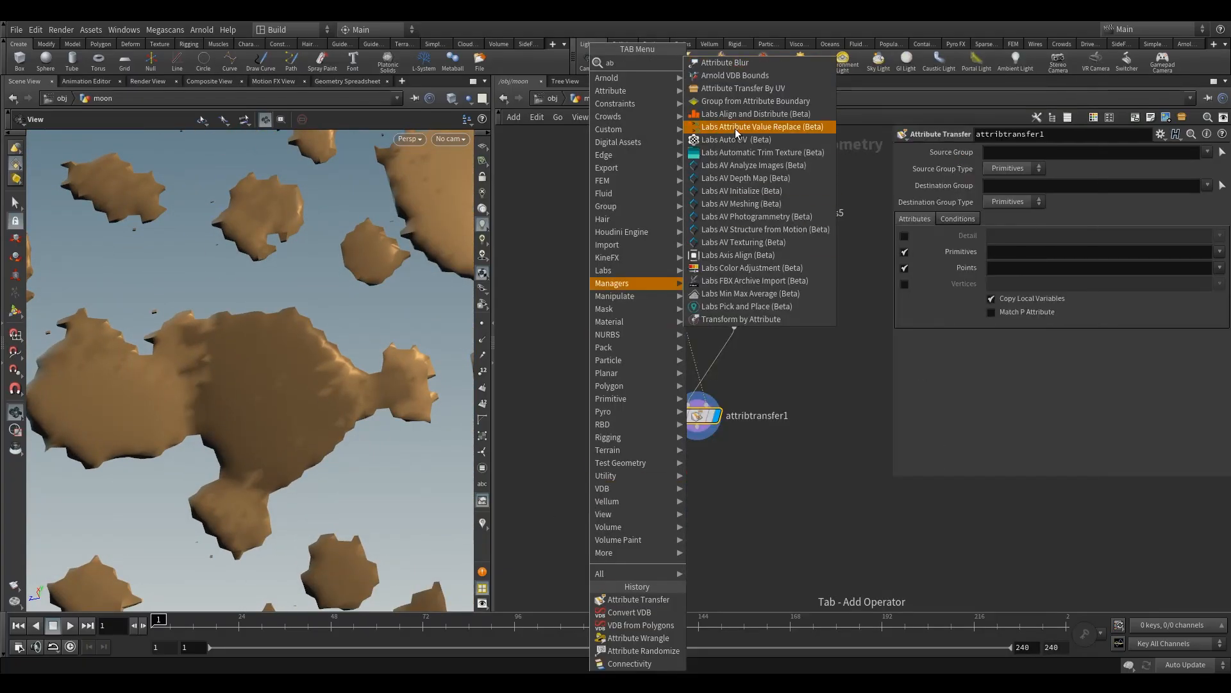
{"action": "left_click", "coordinate": [731, 62]}
{"action": "left_click", "coordinate": [697, 482]}
{"action": "left_click_drag", "start_coordinate": [699, 430], "coordinate": [689, 474]}
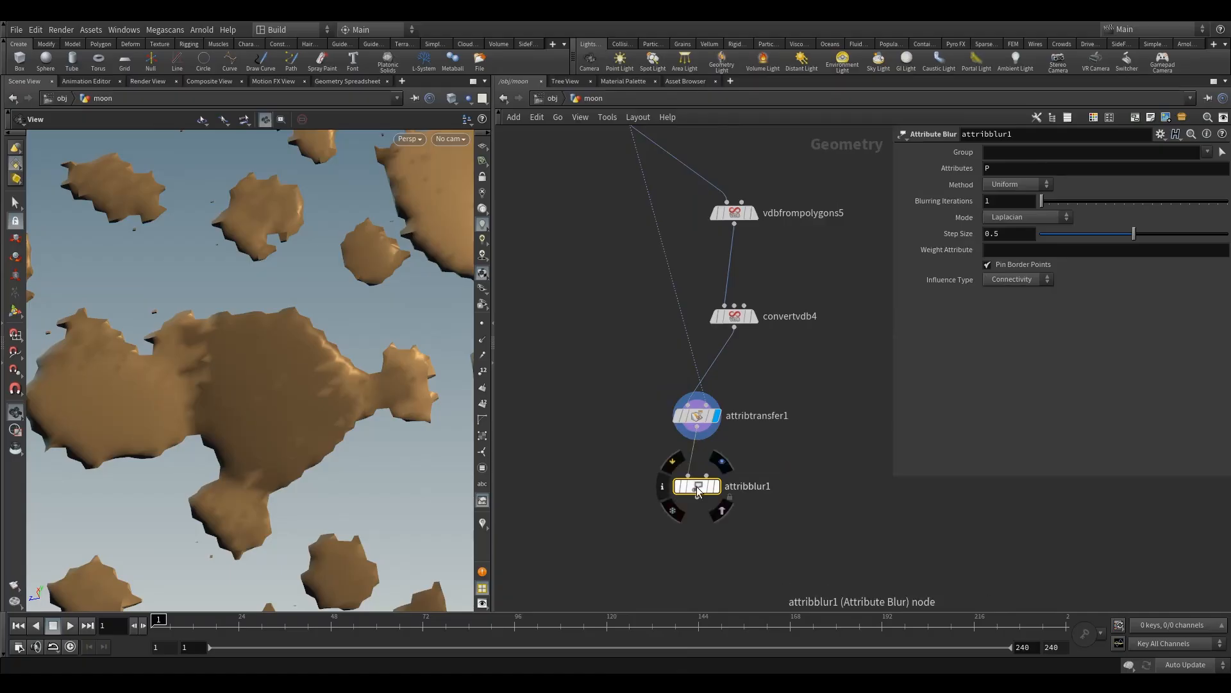
Display attribblur1 and make it blur the Cd attribute with 5 blurring iterations
{"action": "left_click", "coordinate": [726, 465]}
{"action": "left_click", "coordinate": [1031, 169]}
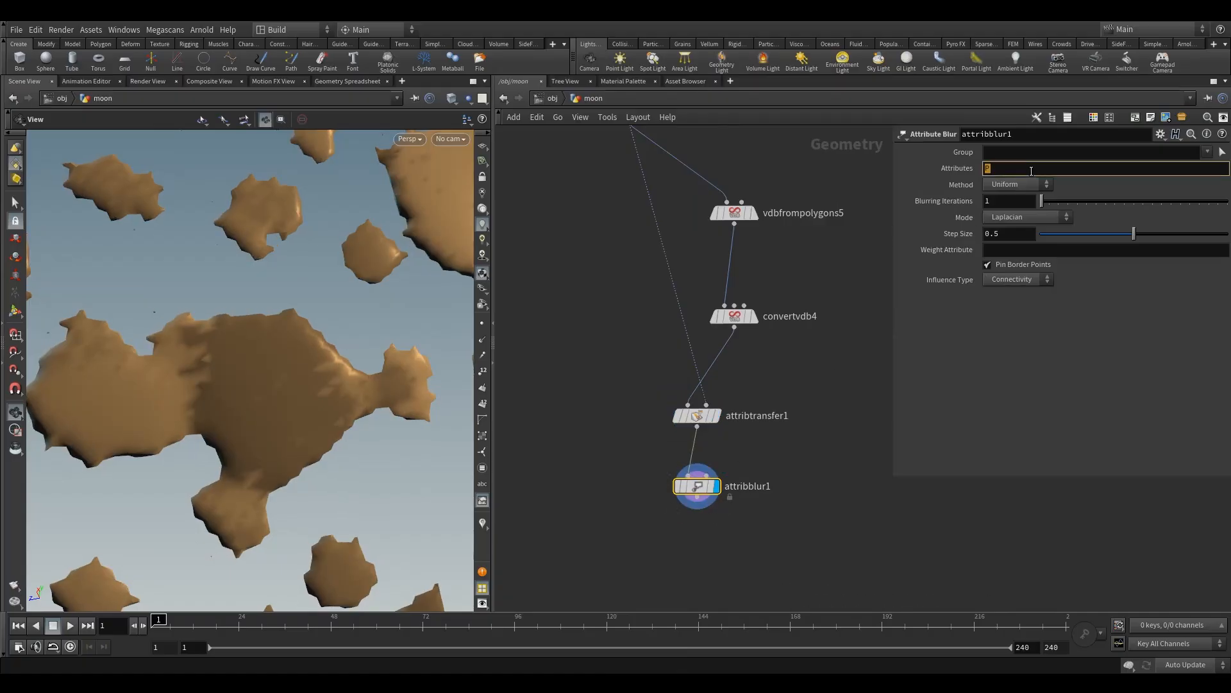
{"action": "key", "text": "Return"}
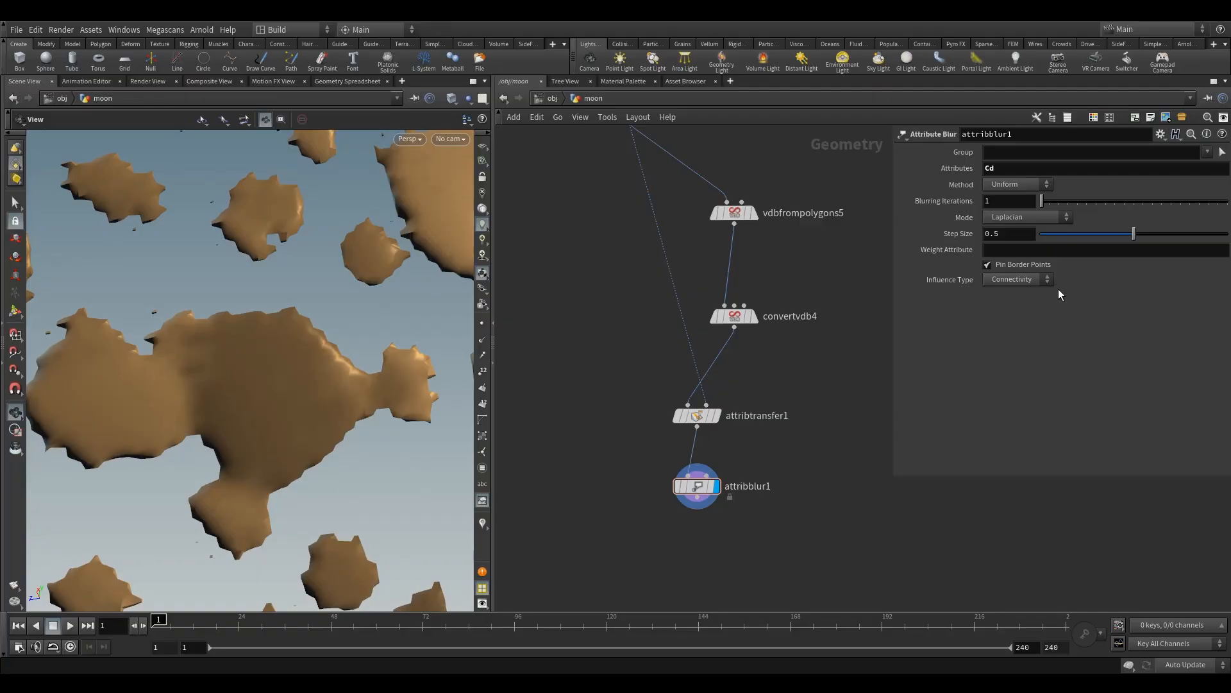
{"action": "left_click", "coordinate": [1005, 203]}
{"action": "type", "text": "5"}
{"action": "key", "text": "Return"}
Examine the blurred crater pieces across the moon from farther away, along with the overall node network
{"action": "middle_click_drag", "start_coordinate": [634, 412], "coordinate": [811, 354]}
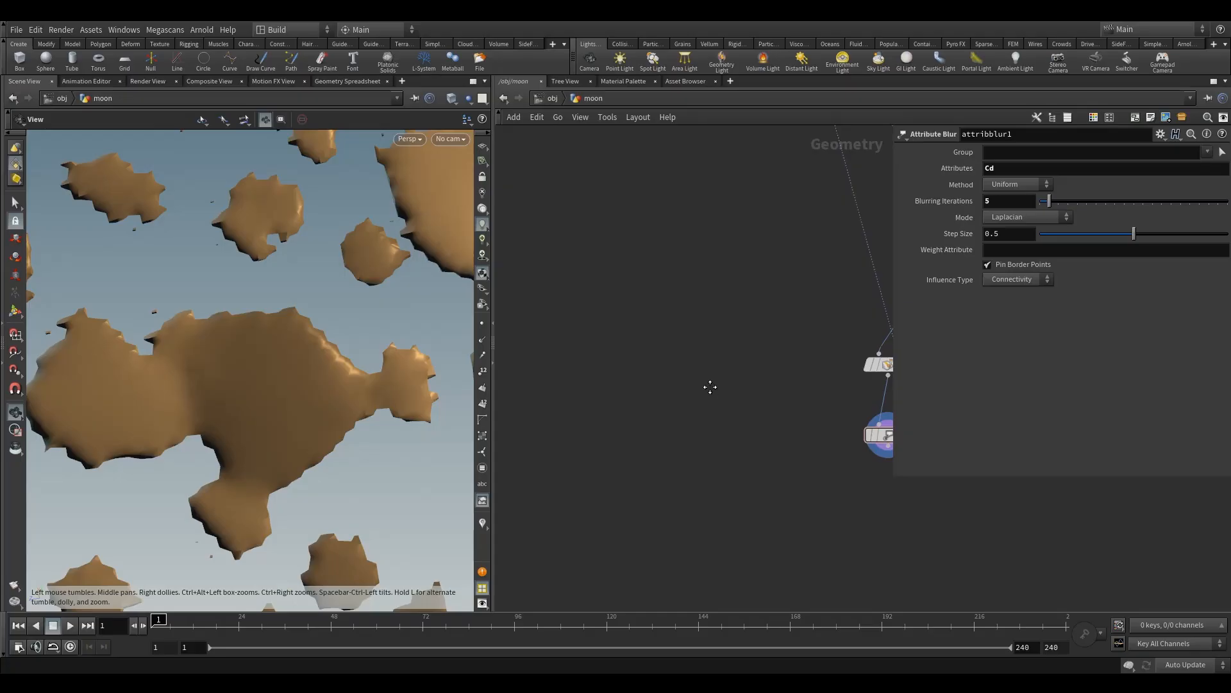
{"action": "middle_click_drag", "start_coordinate": [710, 386], "coordinate": [669, 415]}
{"action": "scroll", "coordinate": [669, 414], "scroll_direction": "down", "scroll_amount": 5}
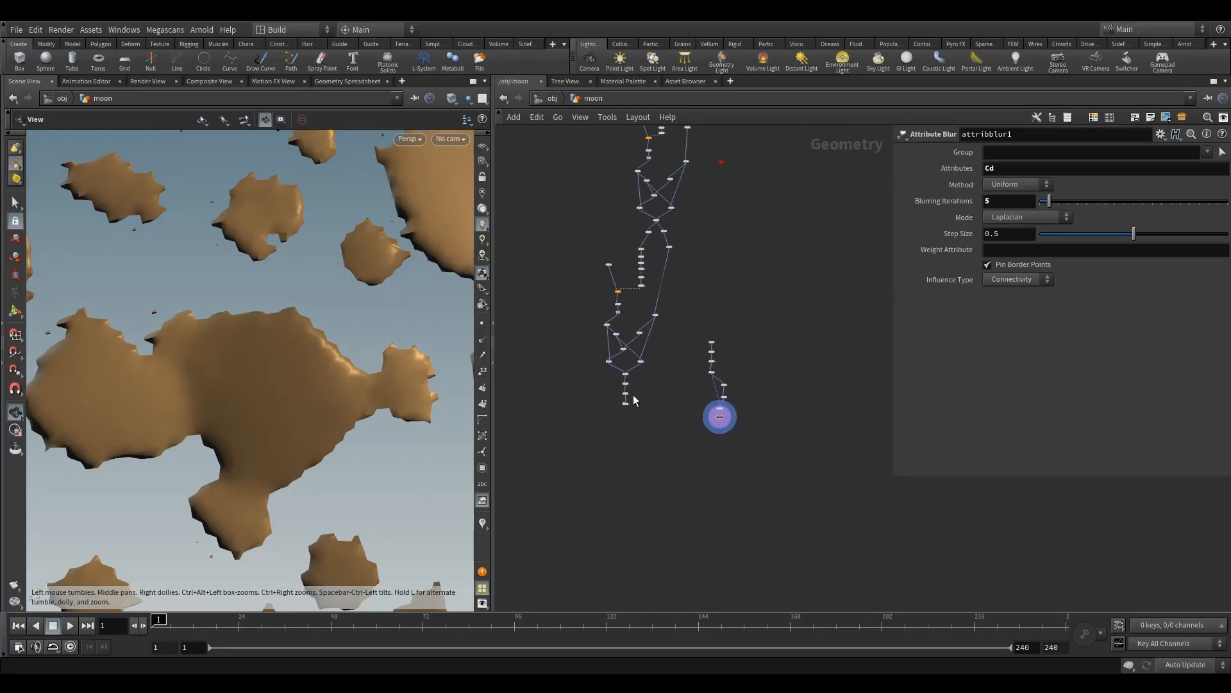
{"action": "left_click", "coordinate": [639, 415]}
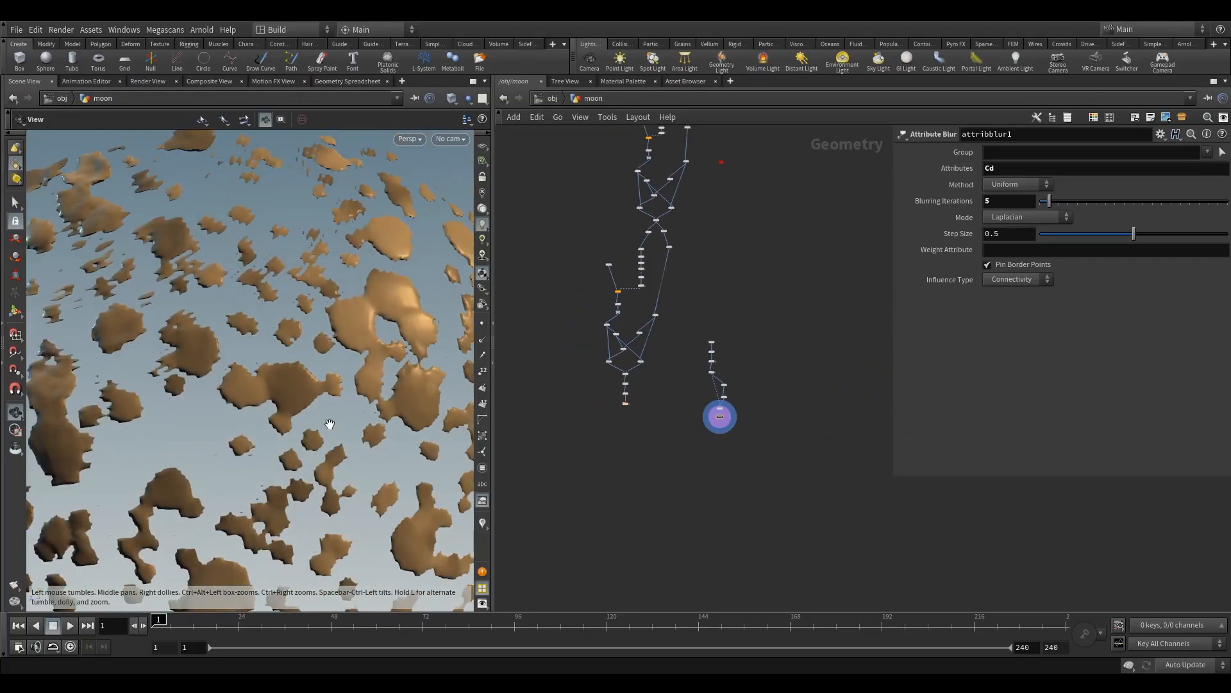
{"action": "left_click_drag", "start_coordinate": [352, 429], "coordinate": [336, 441]}
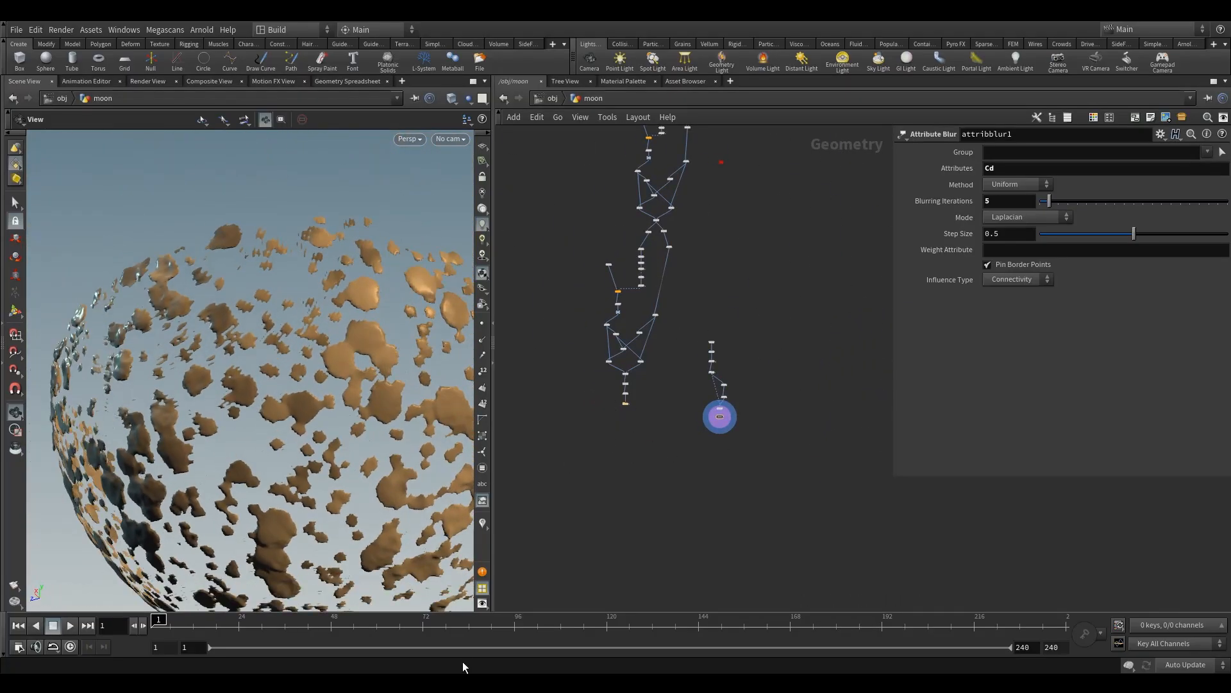